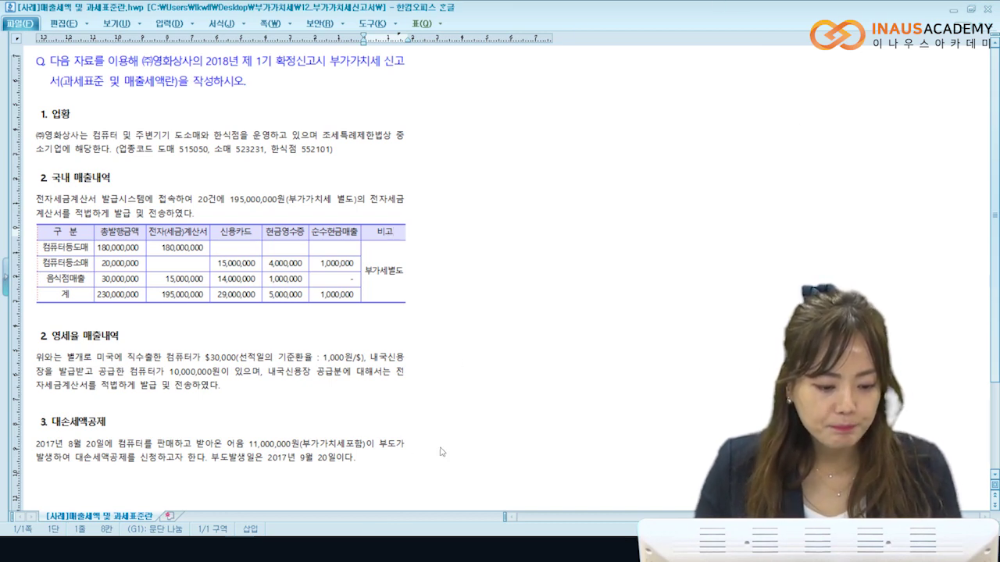
- Examine the domestic sales table by business type and by tax invoice, credit card, cash receipt and pure cash amounts
{"action": "left_click", "coordinate": [126, 263]}
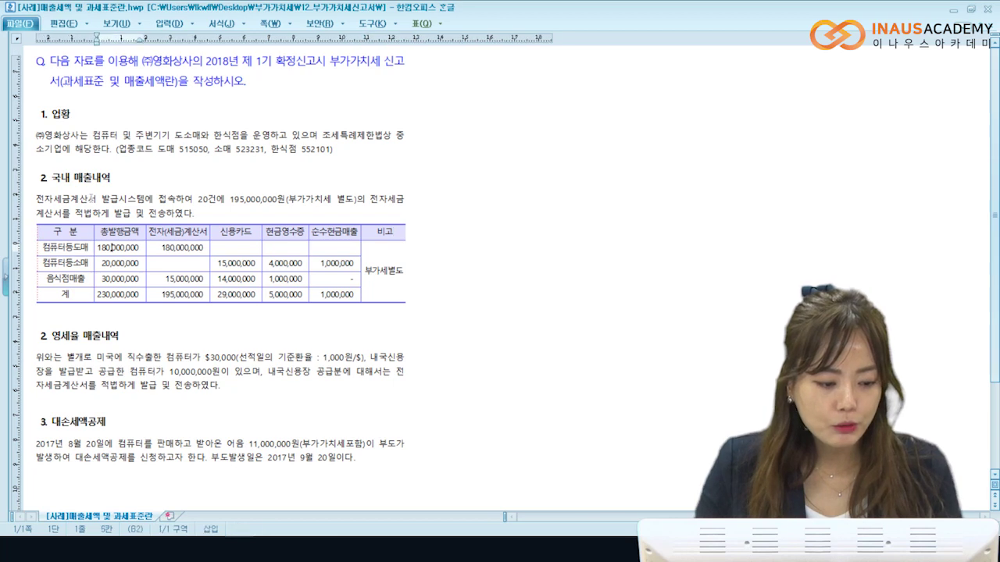
{"action": "key", "text": "Down"}
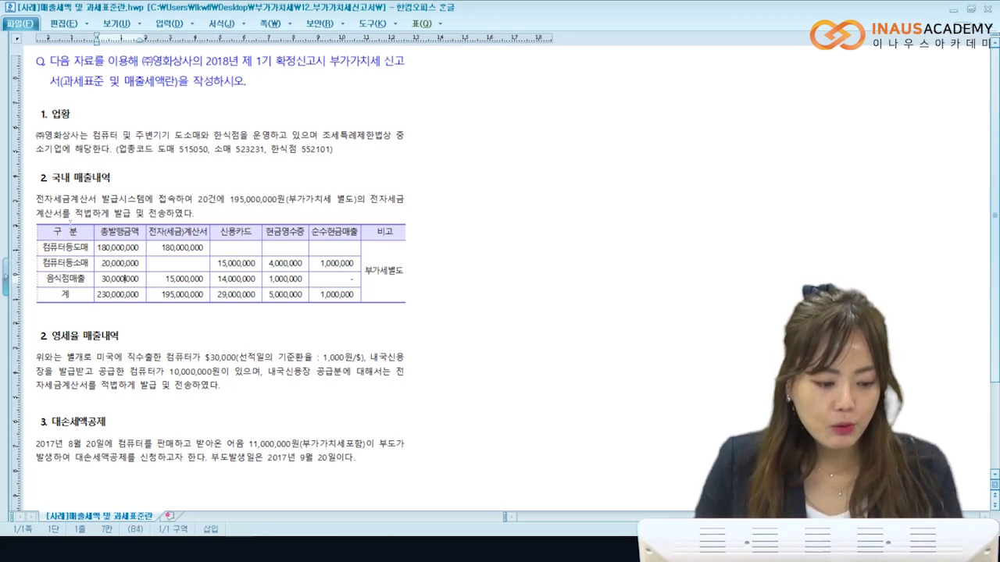
{"action": "left_click", "coordinate": [243, 279]}
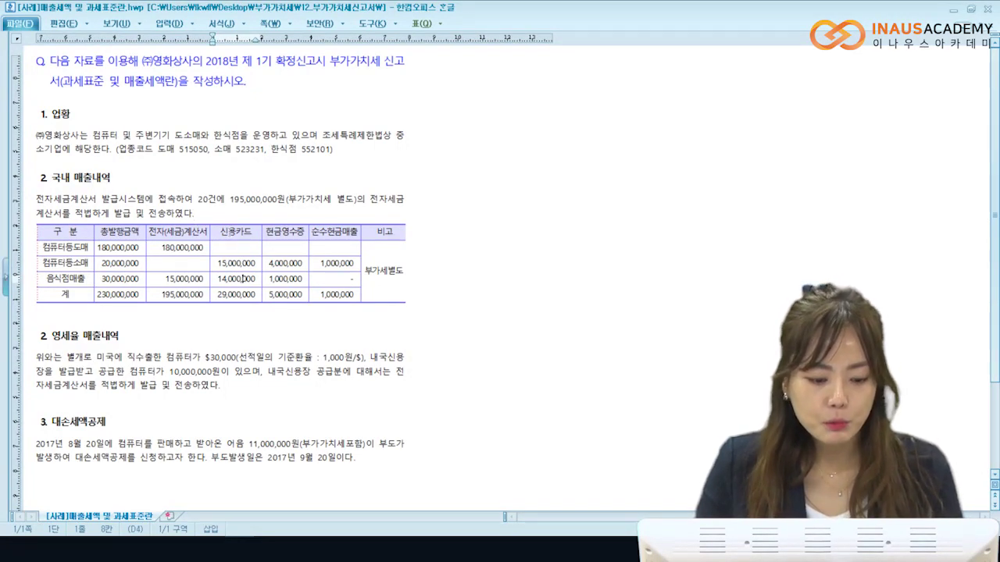
{"action": "key", "text": "Up"}
{"action": "key", "text": "Right"}
{"action": "key", "text": "Down"}
{"action": "left_click", "coordinate": [340, 264]}
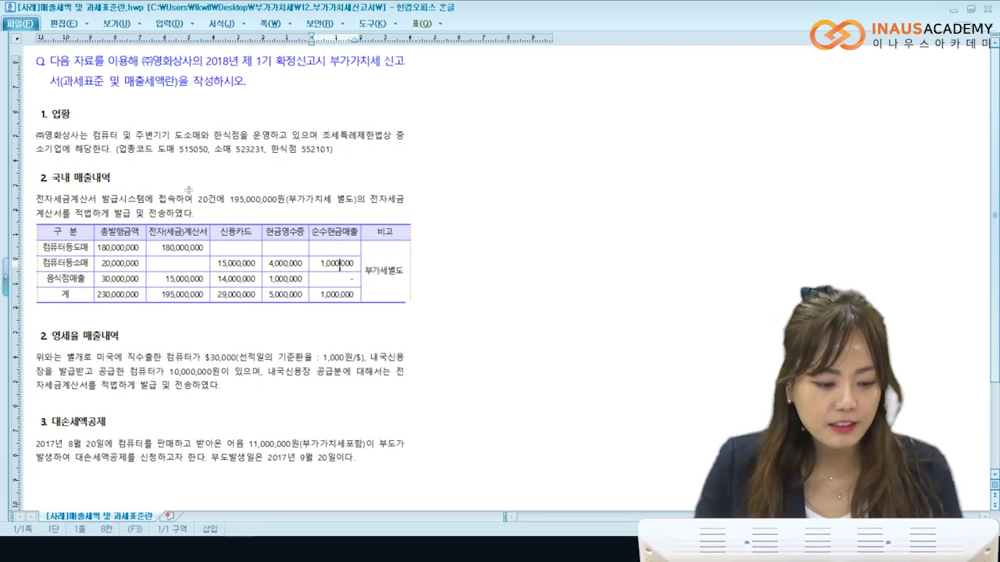
{"action": "left_click", "coordinate": [115, 248]}
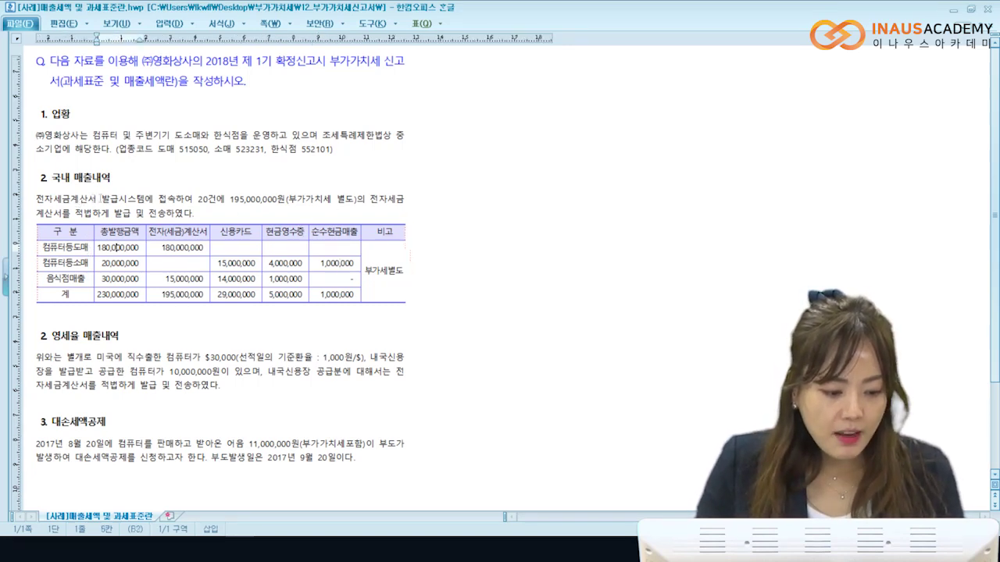
{"action": "left_click_drag", "start_coordinate": [234, 248], "coordinate": [334, 247]}
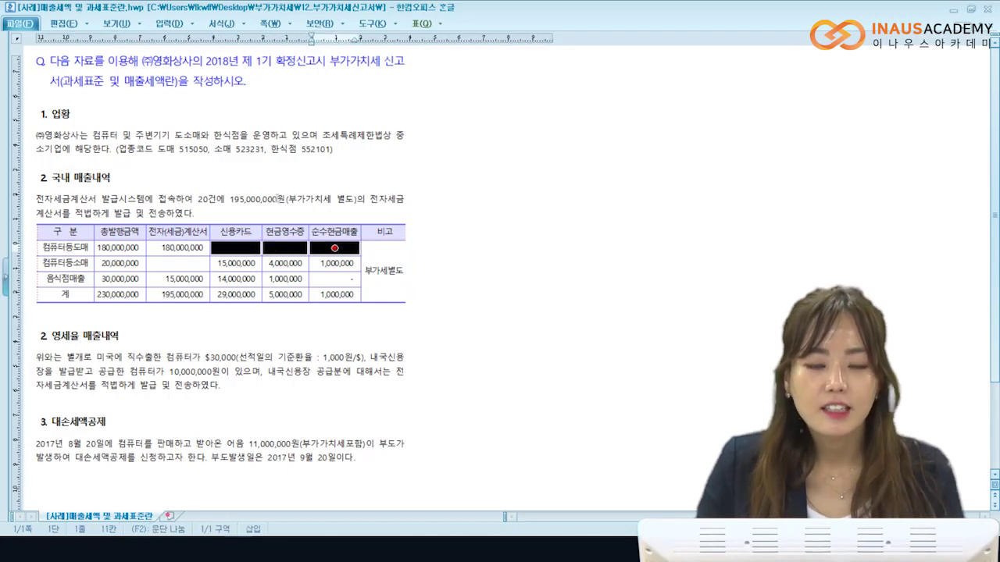
{"action": "left_click", "coordinate": [162, 247]}
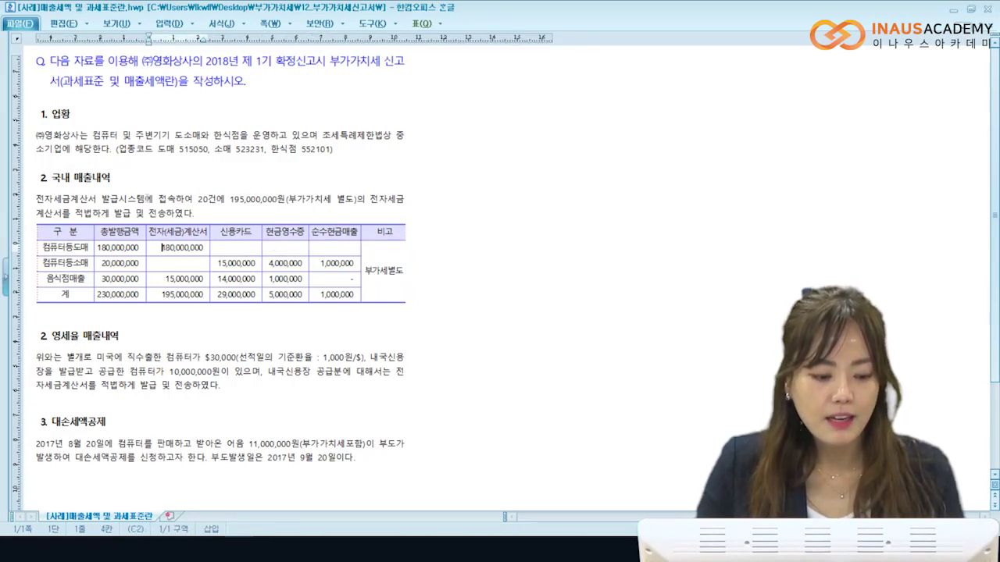
- Read the zero-rated sales section on direct exports and local letter-of-credit supplies, and the bad debt tax credit section
{"action": "left_click", "coordinate": [228, 372]}
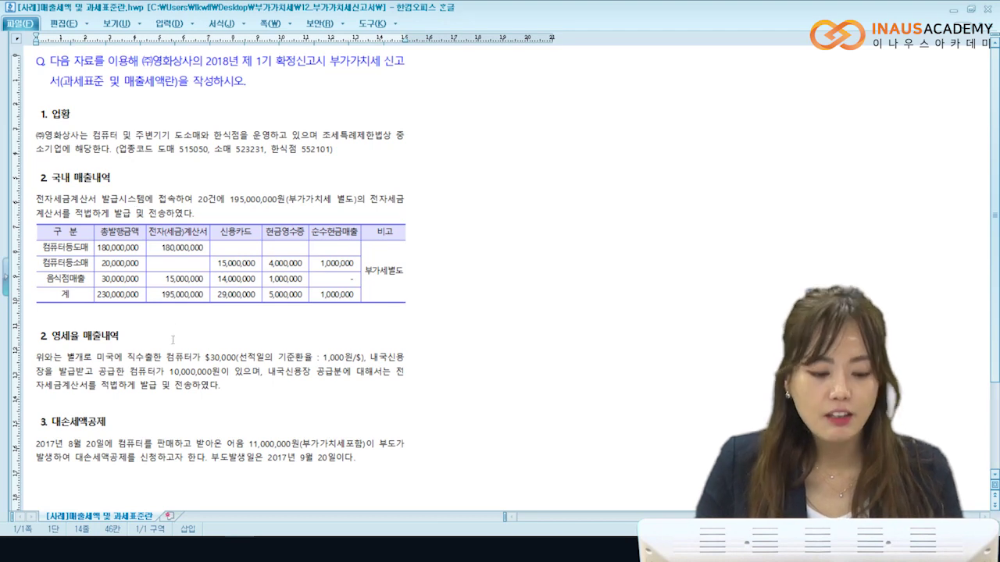
{"action": "key", "text": "Left"}
{"action": "key", "text": "Left"}
{"action": "key", "text": "Left"}
{"action": "key", "text": "Left"}
{"action": "key", "text": "Left"}
{"action": "key", "text": "Left"}
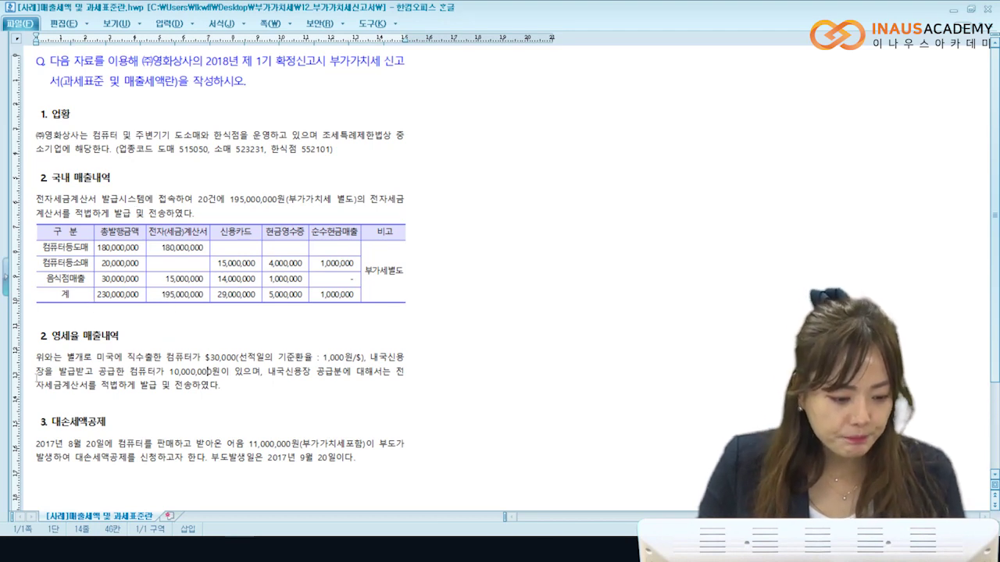
{"action": "key", "text": "Left"}
{"action": "key", "text": "Left"}
{"action": "key", "text": "Left"}
{"action": "key", "text": "Left"}
{"action": "key", "text": "Left"}
{"action": "key", "text": "Left"}
{"action": "key", "text": "Left"}
{"action": "key", "text": "Left"}
{"action": "key", "text": "Left"}
{"action": "key", "text": "Left"}
{"action": "key", "text": "Left"}
{"action": "key", "text": "Left"}
{"action": "key", "text": "Left"}
{"action": "key", "text": "Left"}
{"action": "key", "text": "Left"}
{"action": "key", "text": "Left"}
{"action": "key", "text": "Left"}
{"action": "key", "text": "Left"}
{"action": "key", "text": "Left"}
{"action": "key", "text": "Left"}
{"action": "scroll", "coordinate": [65, 295], "scroll_direction": "down", "scroll_amount": 2}
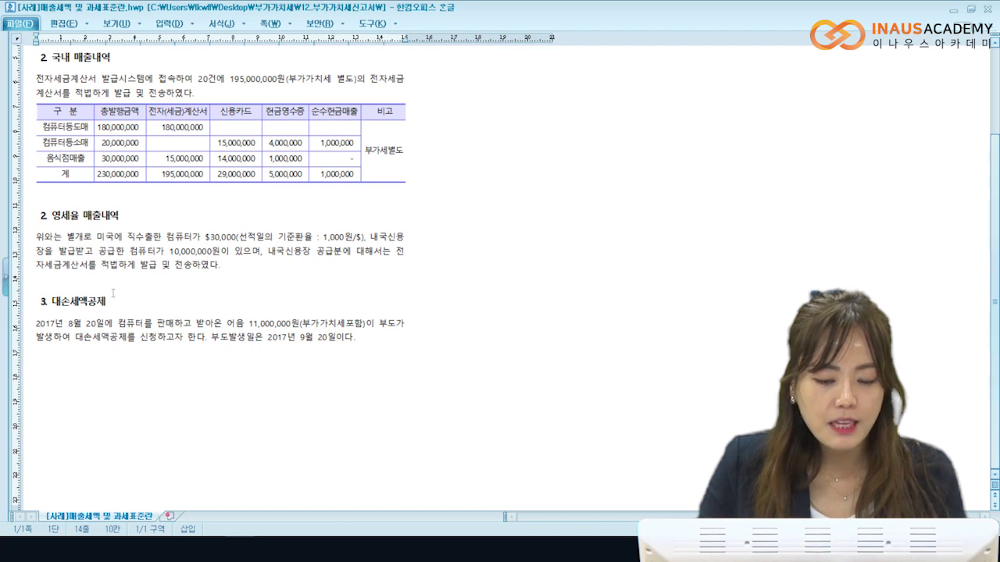
{"action": "scroll", "coordinate": [119, 301], "scroll_direction": "up", "scroll_amount": 3}
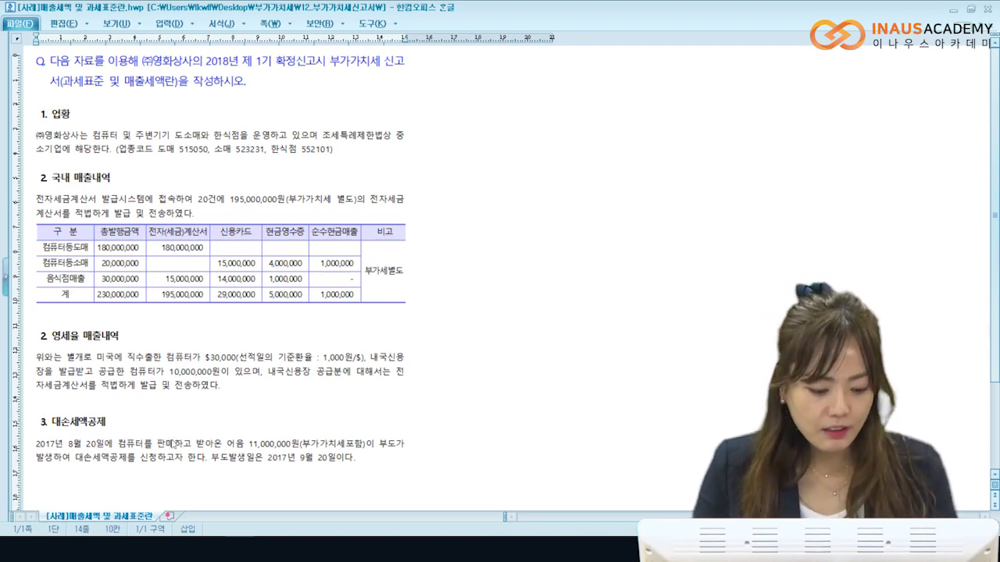
- Switch to the VAT return (부가가치세신고서), place it beside the document, and enter 195,000,000 as the taxable tax-invoice sales amount (row 1)
{"action": "key", "text": "alt+Tab"}
{"action": "left_click_drag", "start_coordinate": [417, 32], "coordinate": [536, 26]}
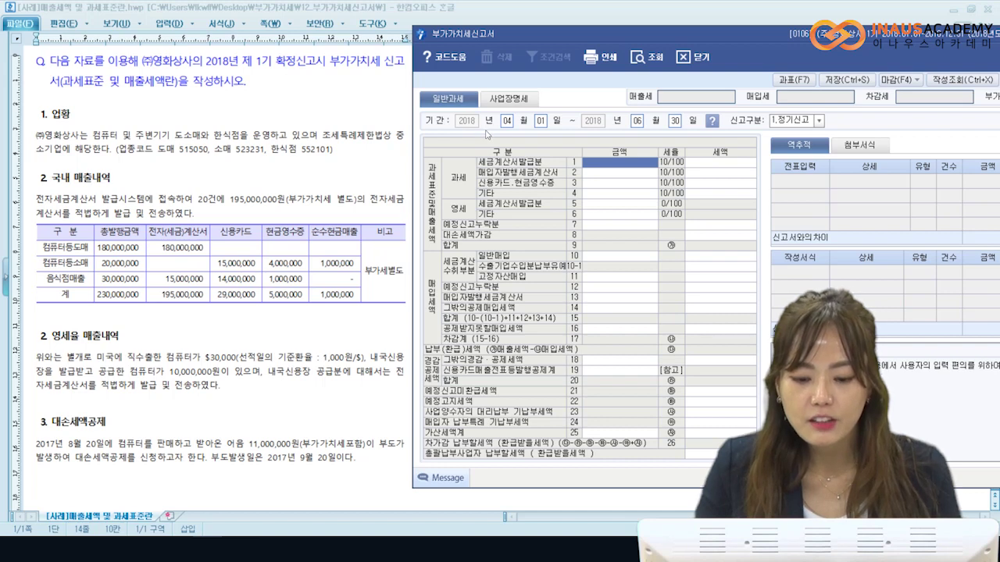
{"action": "type", "text": "195000000"}
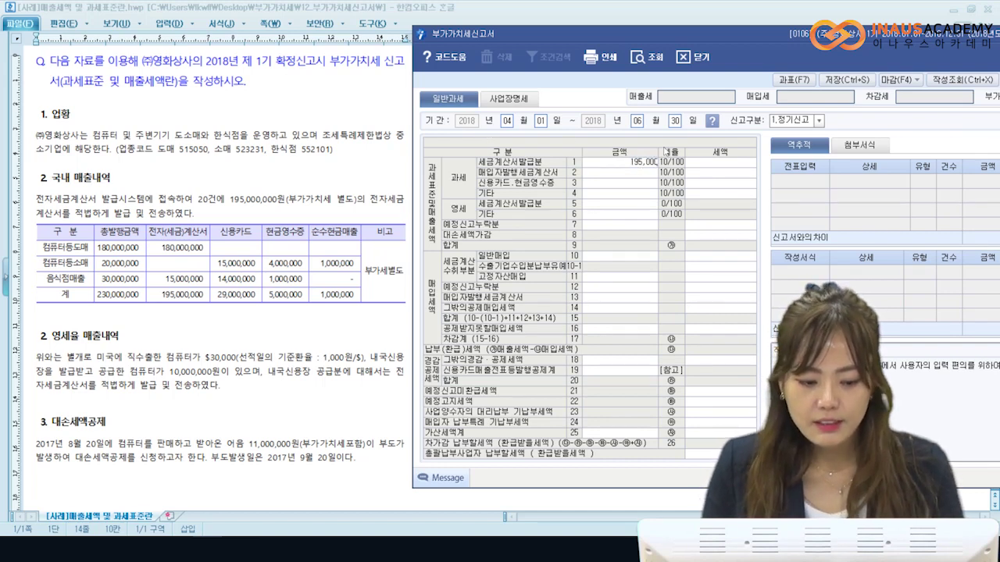
{"action": "key", "text": "Return"}
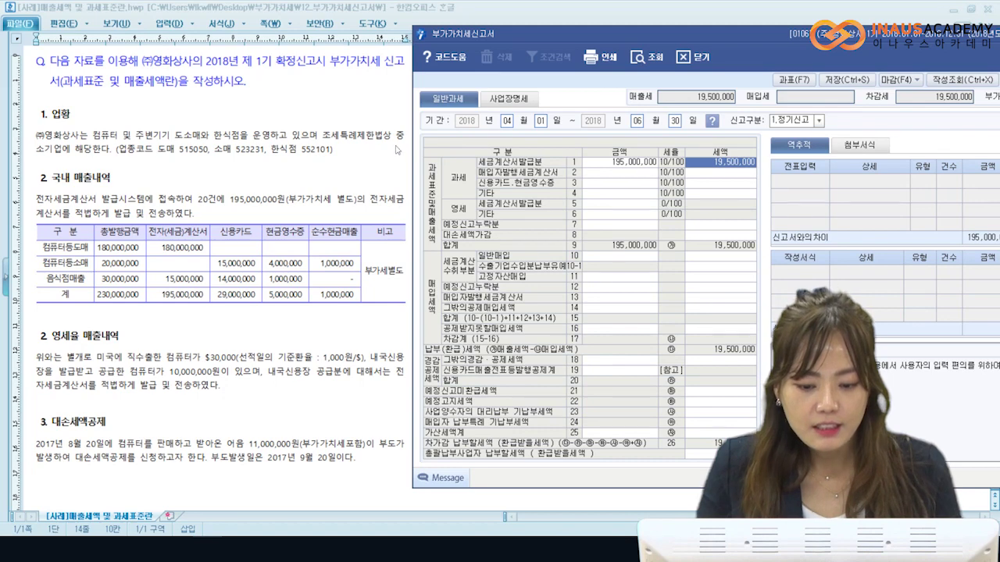
{"action": "key", "text": "Return"}
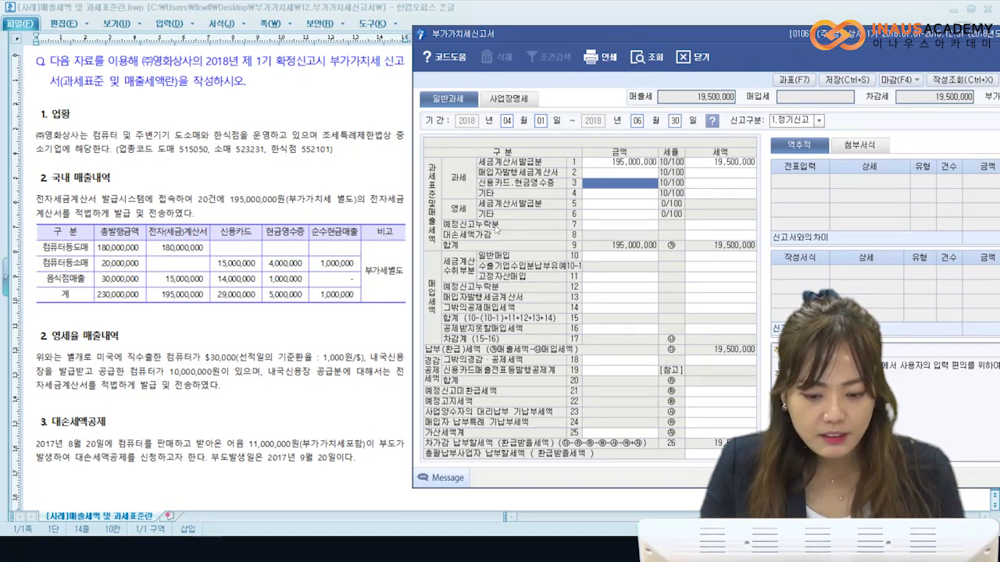
- Enter taxable sales of 34,000,000 for credit card and cash receipts (row 3) and 1,000,000 for other (row 4)
{"action": "type", "text": "34000000"}
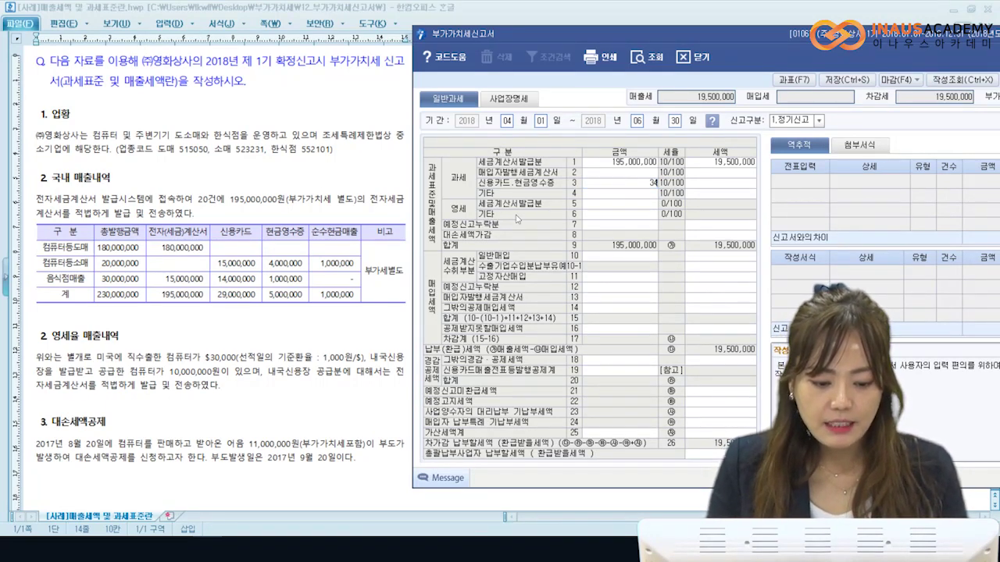
{"action": "key", "text": "Return"}
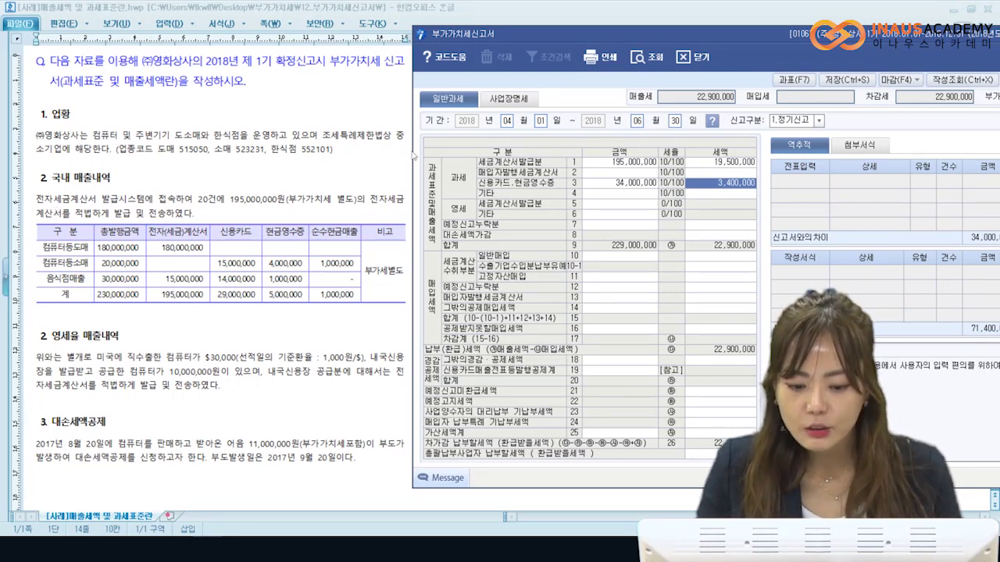
{"action": "key", "text": "Return"}
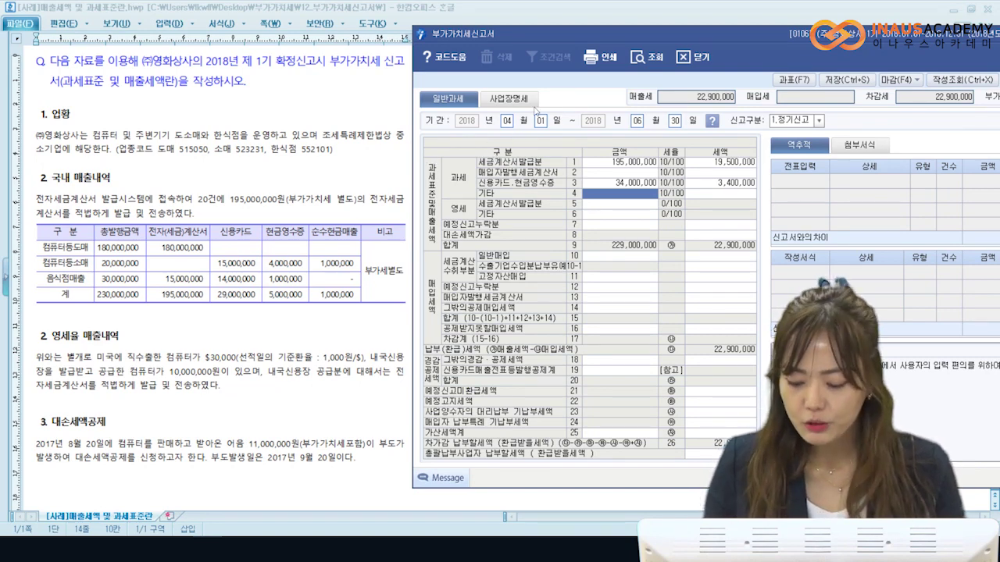
{"action": "type", "text": "1000000"}
{"action": "key", "text": "Return"}
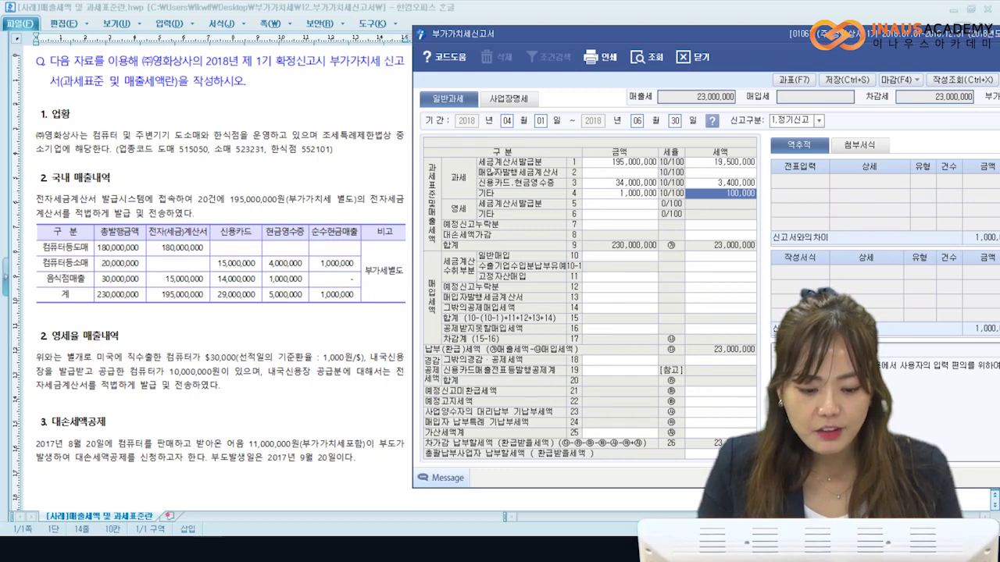
- Enter zero-rated sales of 30,000,000 for other (row 6) and 10,000,000 for tax invoices issued (row 5)
{"action": "key", "text": "Return"}
{"action": "key", "text": "Return"}
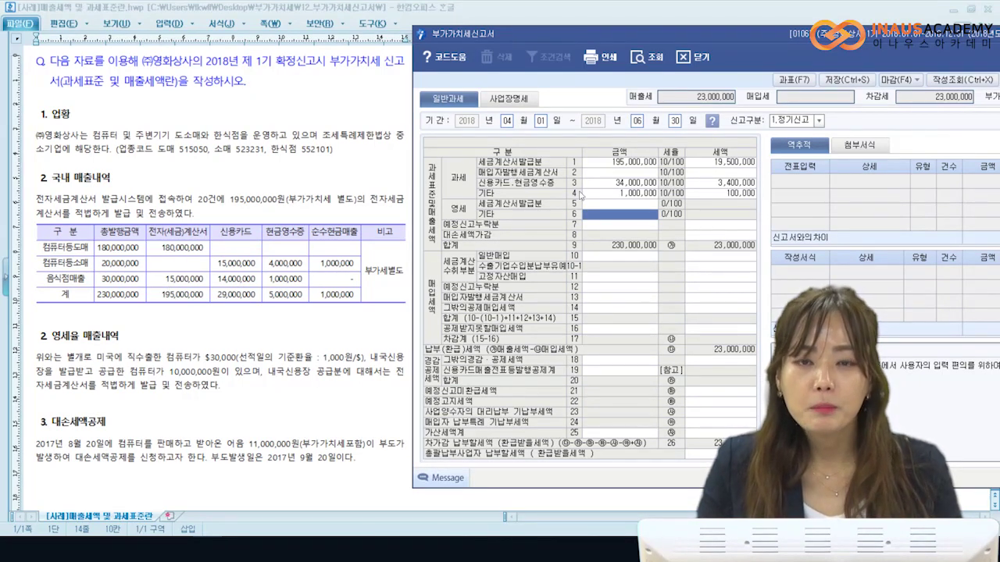
{"action": "type", "text": "30000000"}
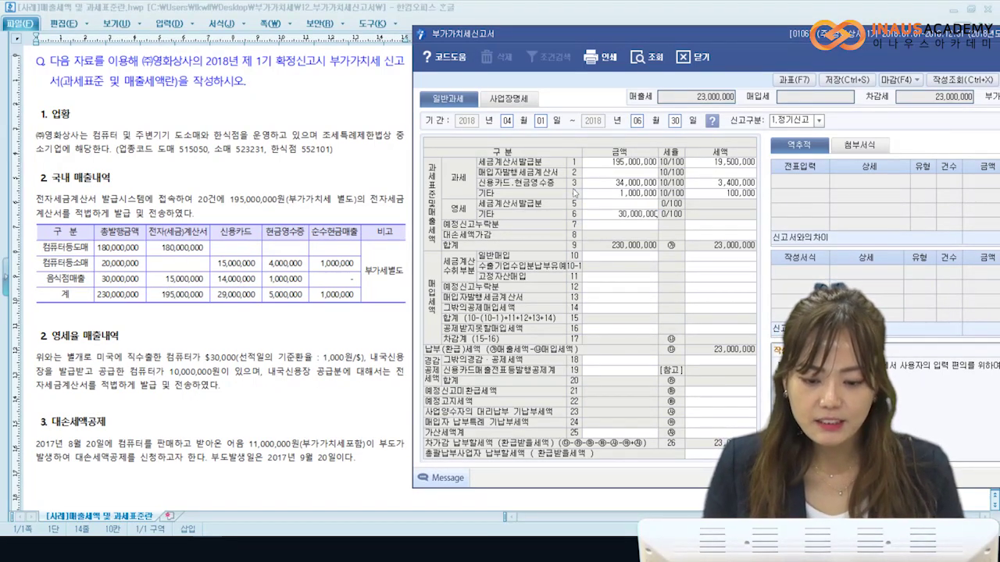
{"action": "key", "text": "Return"}
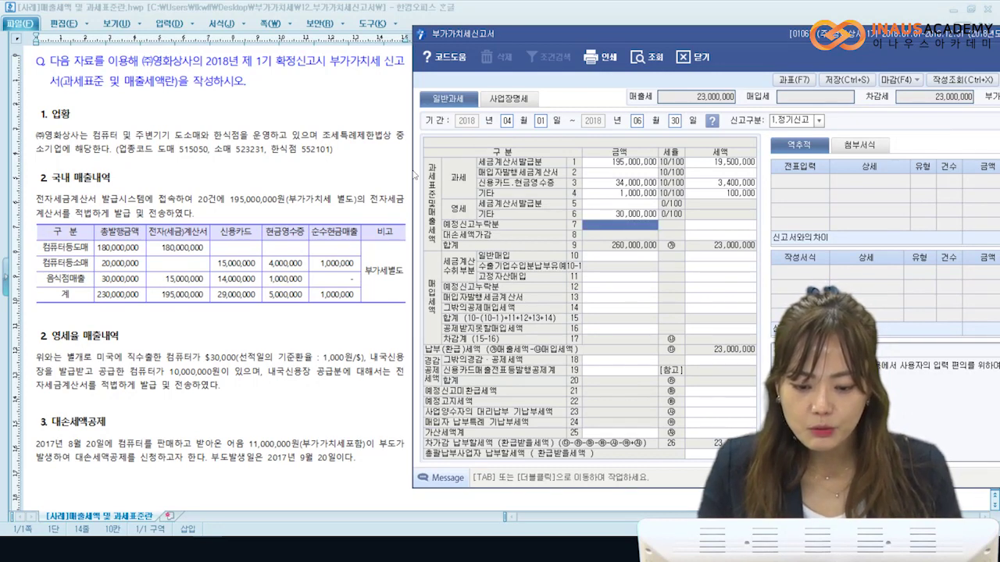
{"action": "key", "text": "Up"}
{"action": "key", "text": "Up"}
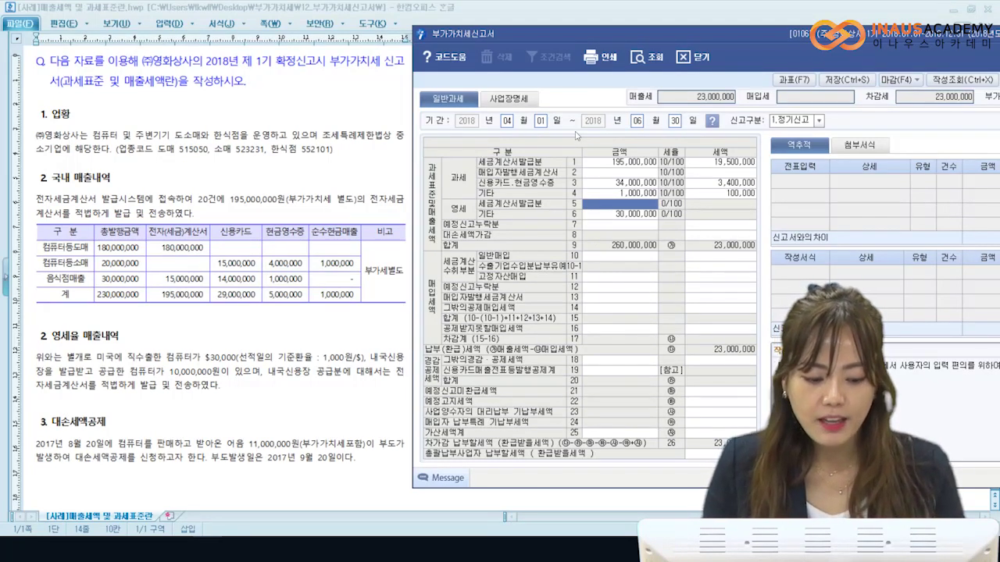
{"action": "type", "text": "10000000"}
{"action": "key", "text": "Return"}
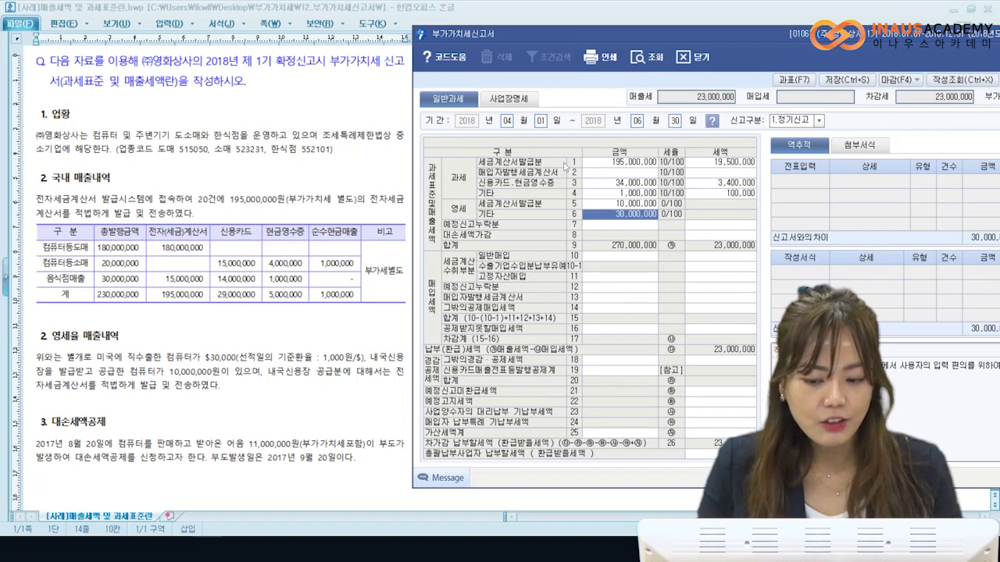
- Enter -1,000,000 as the bad debt tax adjustment (대손세액가감, row 8), leaving the omitted preliminary return row blank
{"action": "key", "text": "Return"}
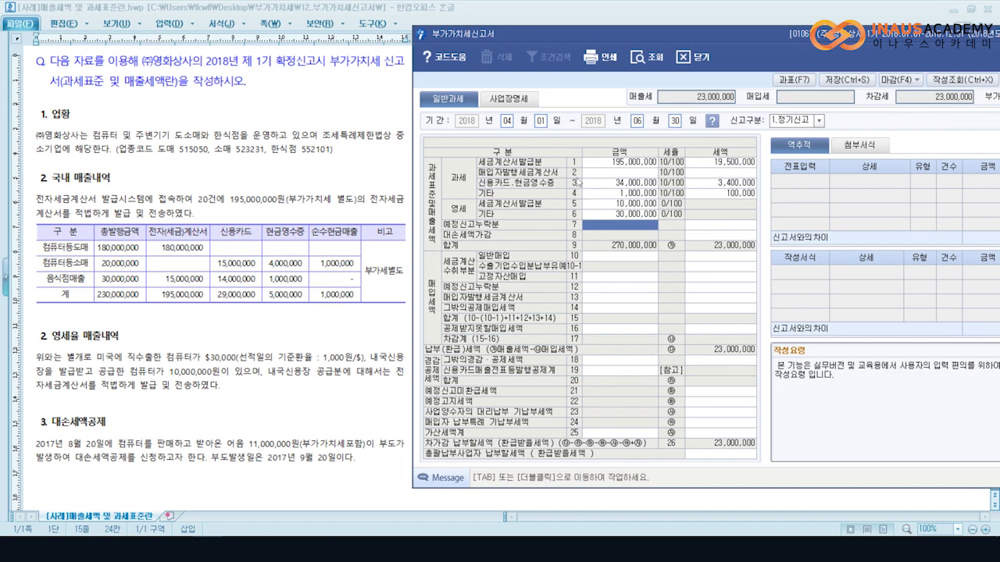
{"action": "key", "text": "Return"}
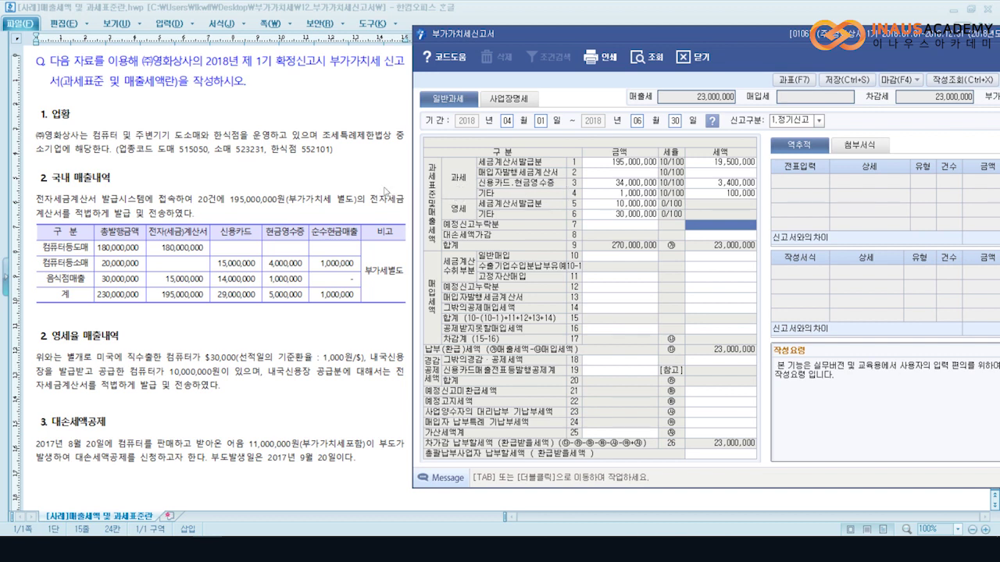
{"action": "key", "text": "Return"}
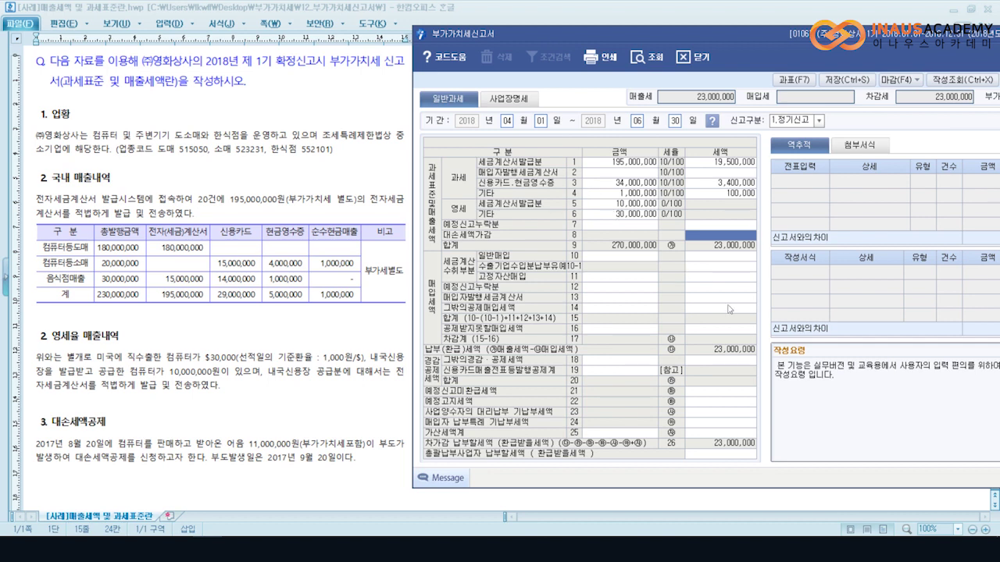
{"action": "type", "text": "0000000"}
{"action": "key", "text": "Return"}
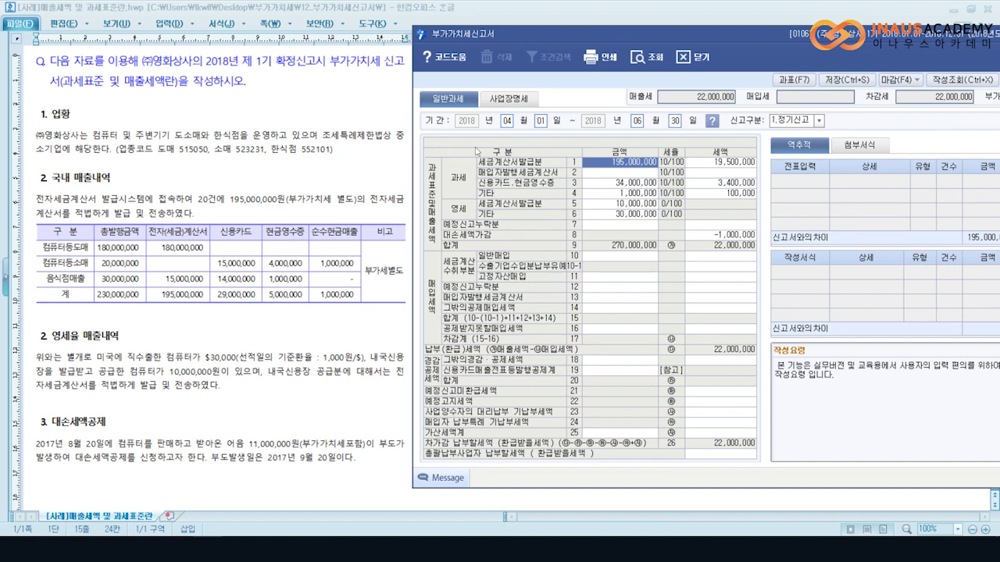
- Check the entered taxable, zero-rated and bad debt rows of the return against the sales data in the document
{"action": "key", "text": "Down"}
{"action": "key", "text": "Down"}
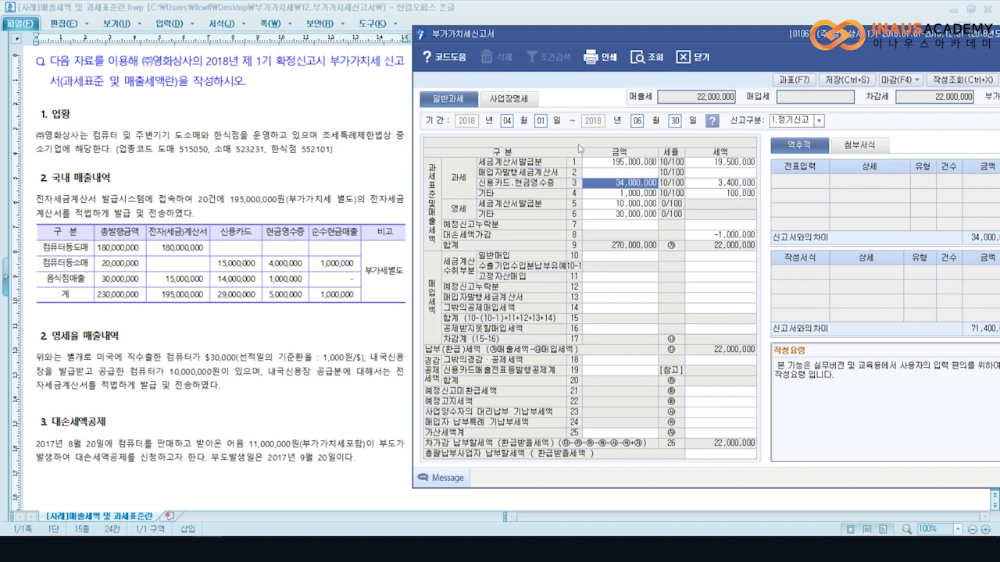
{"action": "key", "text": "Down"}
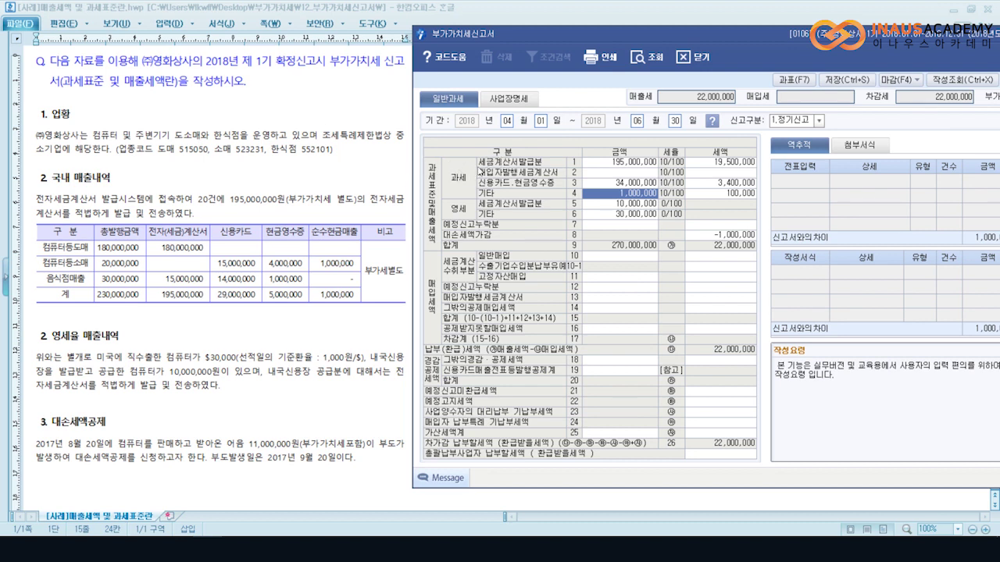
{"action": "key", "text": "Return"}
{"action": "key", "text": "Return"}
{"action": "key", "text": "Return"}
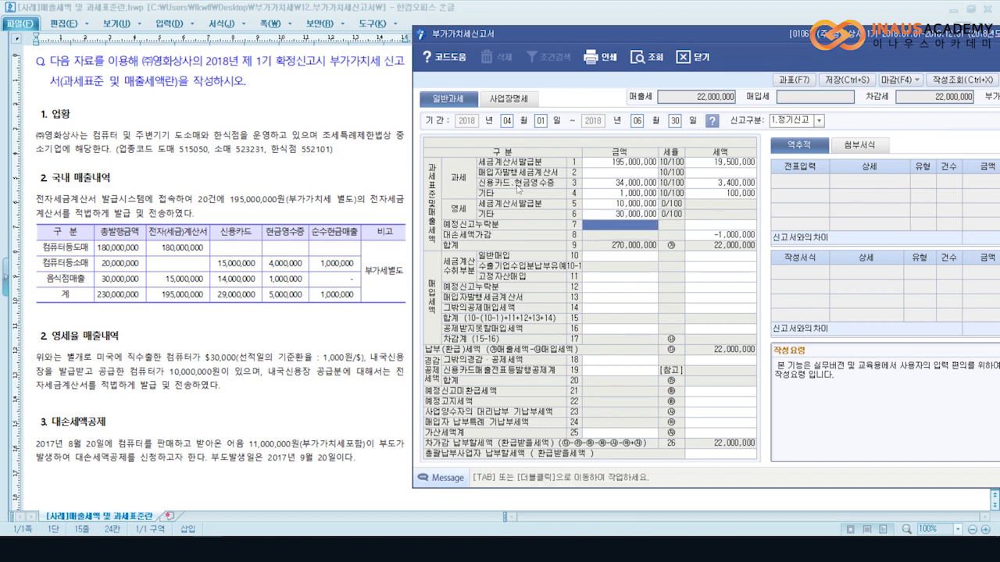
{"action": "key", "text": "Return"}
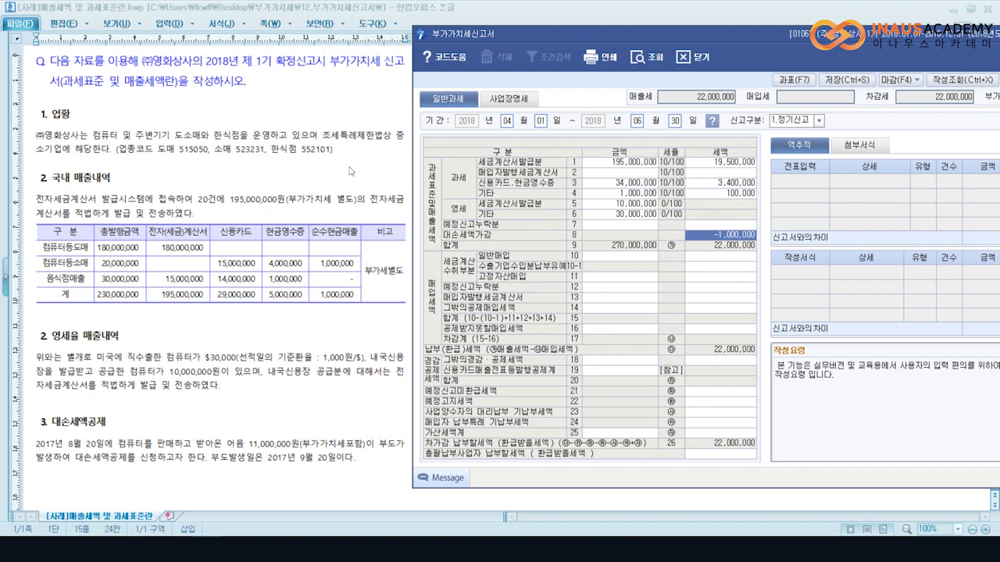
{"action": "left_click", "coordinate": [506, 136]}
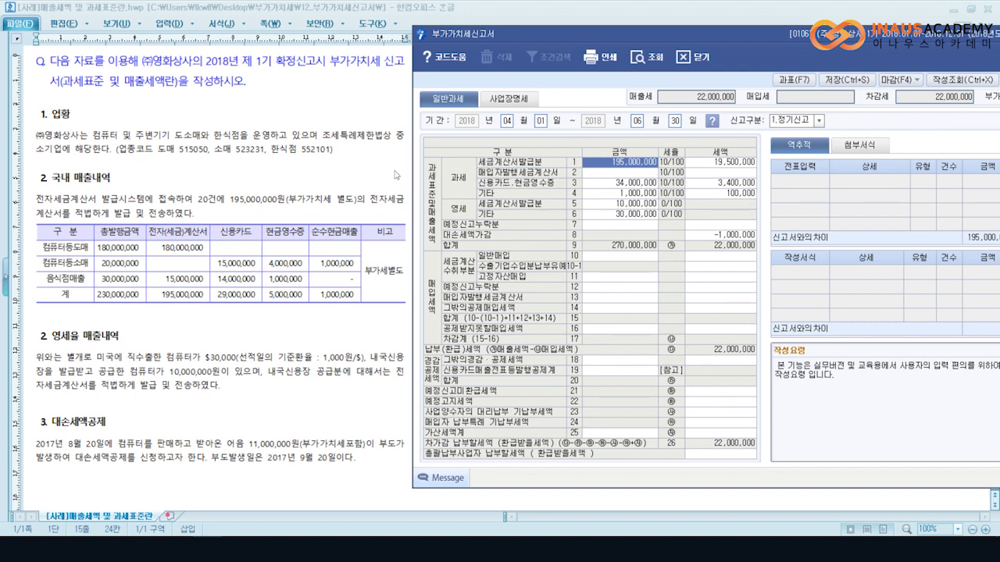
{"action": "key", "text": "Down"}
{"action": "key", "text": "Down"}
{"action": "key", "text": "Down"}
{"action": "key", "text": "Down"}
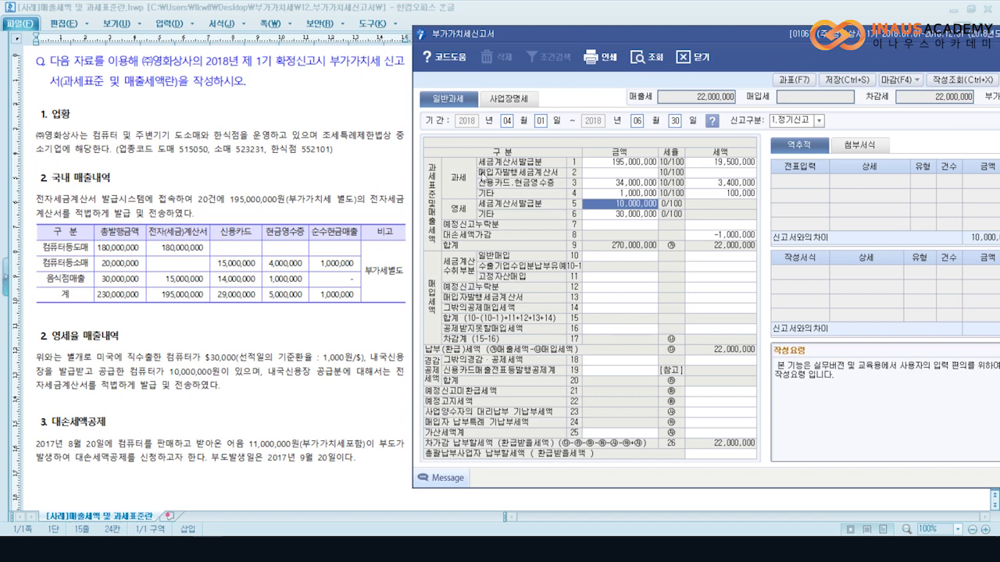
{"action": "key", "text": "Return"}
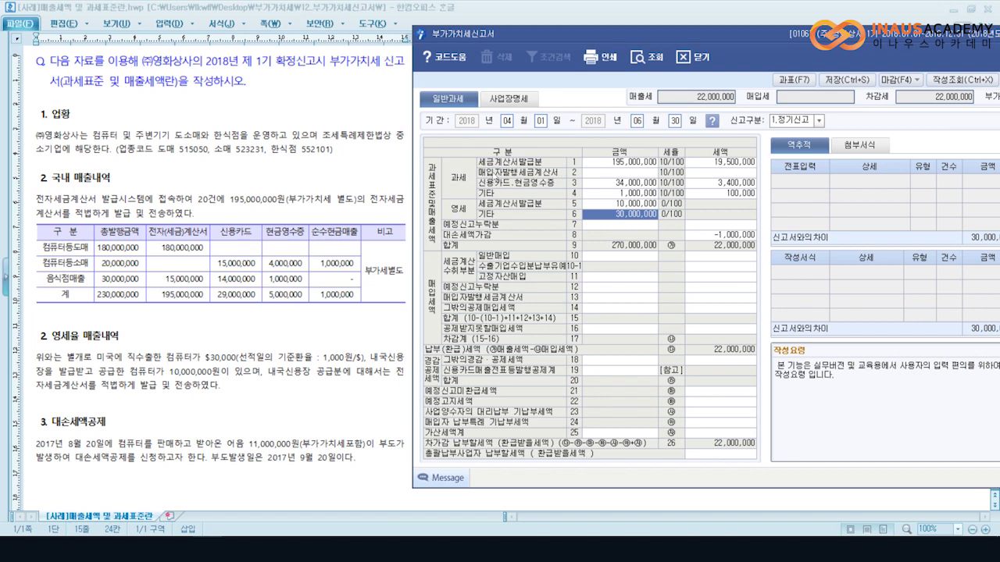
- Review the sales amounts on the return from the zero-rated other row (row 6) up to the taxable tax-invoice row (row 1)
{"action": "key", "text": "Up"}
{"action": "key", "text": "Down"}
{"action": "key", "text": "Up"}
{"action": "key", "text": "Down"}
{"action": "key", "text": "Up"}
{"action": "key", "text": "Up"}
{"action": "key", "text": "Up"}
{"action": "key", "text": "Up"}
{"action": "key", "text": "Up"}
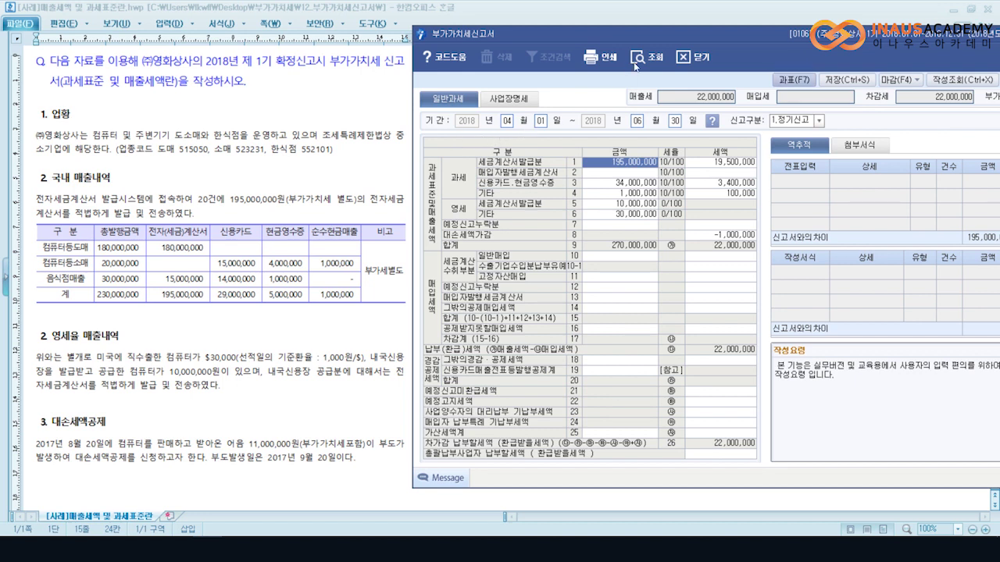
- Open the tax base details (과세표준명세) beside the case document and enter 220,000,000 for computer wholesale (515050, row 27)
{"action": "key", "text": "F7"}
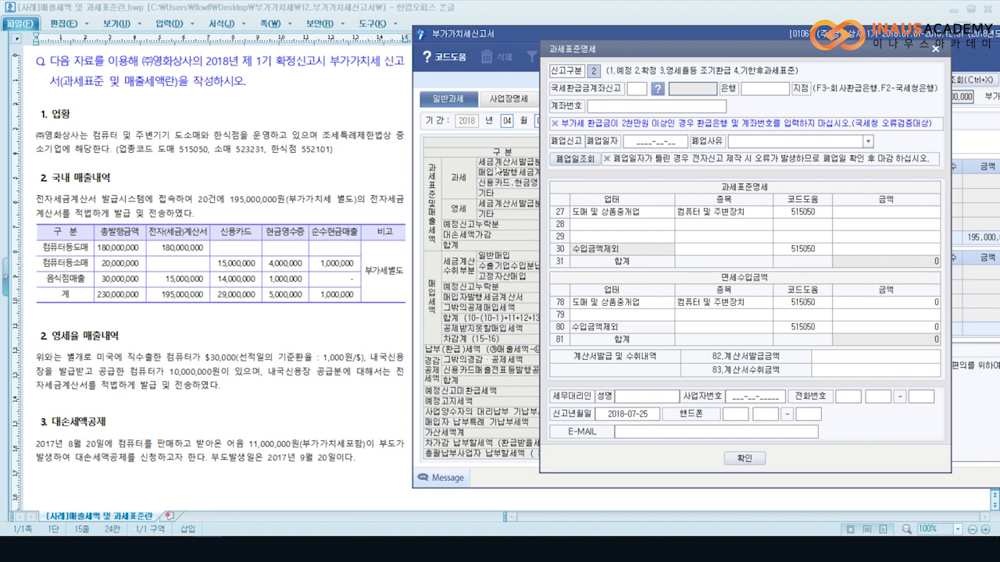
{"action": "key", "text": "Return"}
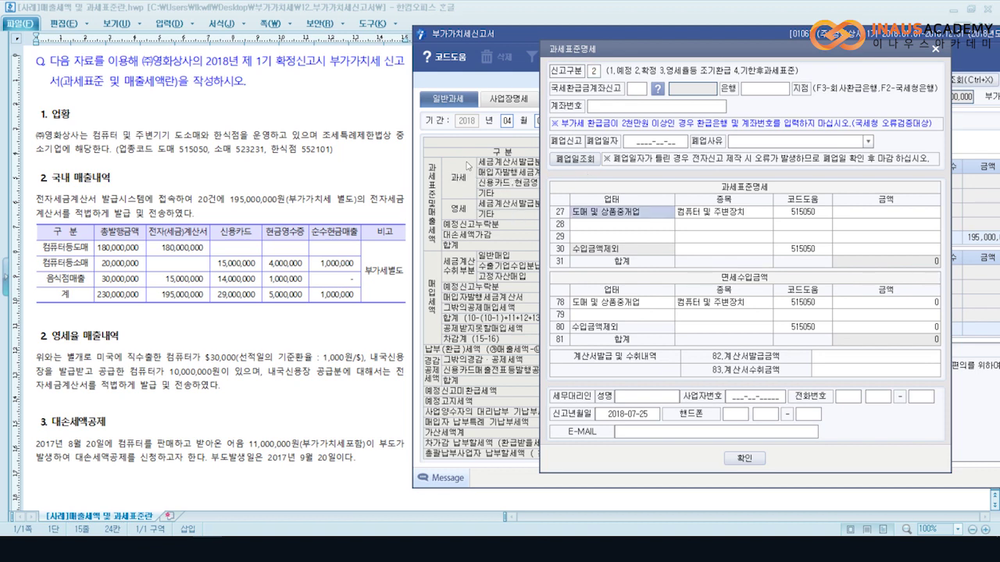
{"action": "key", "text": "Return"}
{"action": "key", "text": "Return"}
{"action": "key", "text": "Return"}
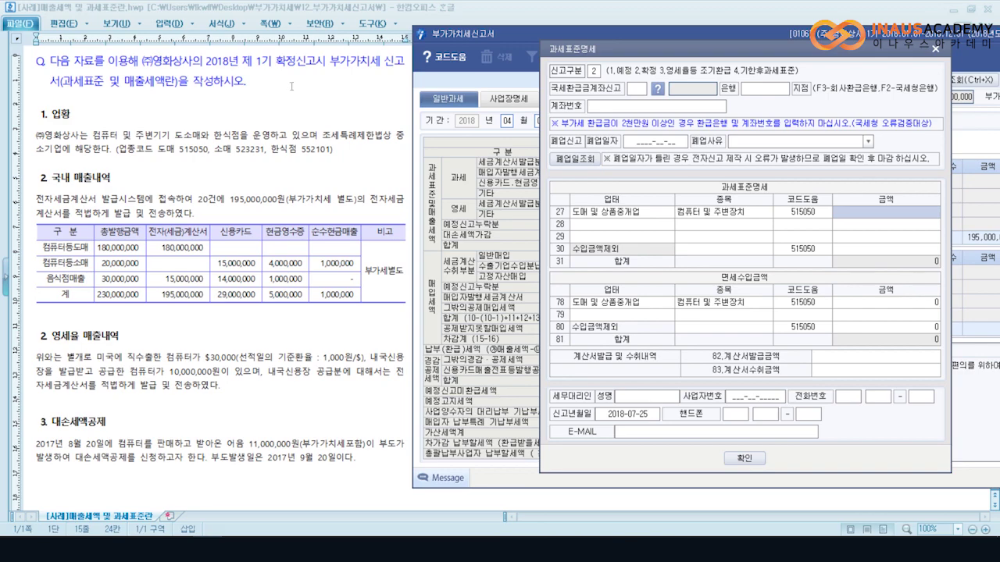
{"action": "left_click_drag", "start_coordinate": [492, 47], "coordinate": [469, 19]}
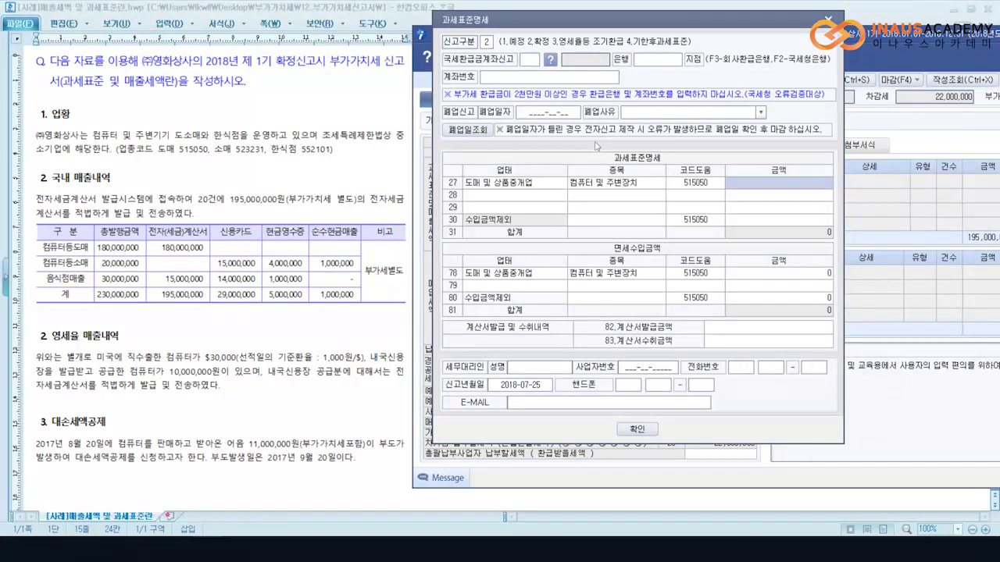
{"action": "key", "text": "Left"}
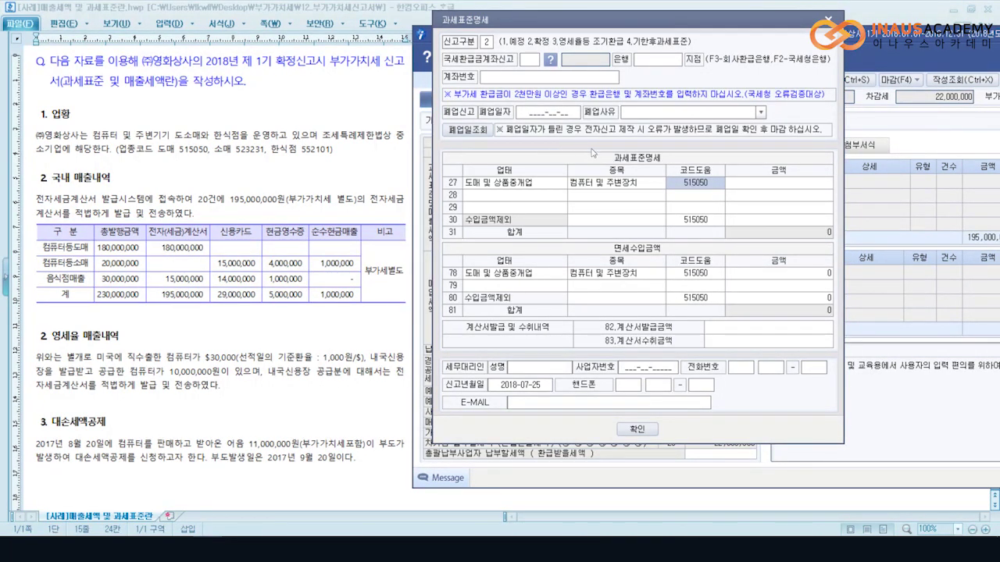
{"action": "key", "text": "Right"}
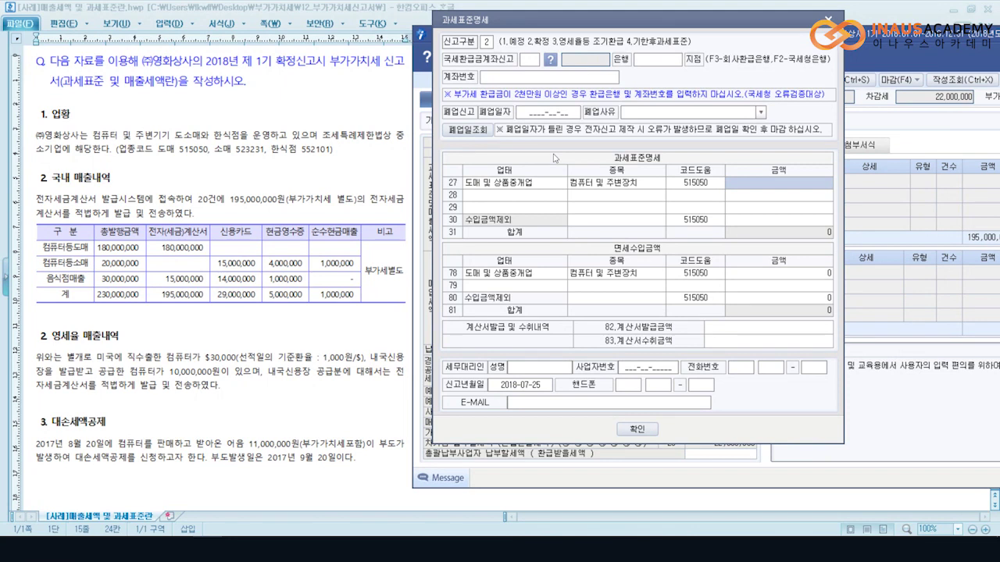
{"action": "type", "text": "220000000"}
{"action": "key", "text": "Return"}
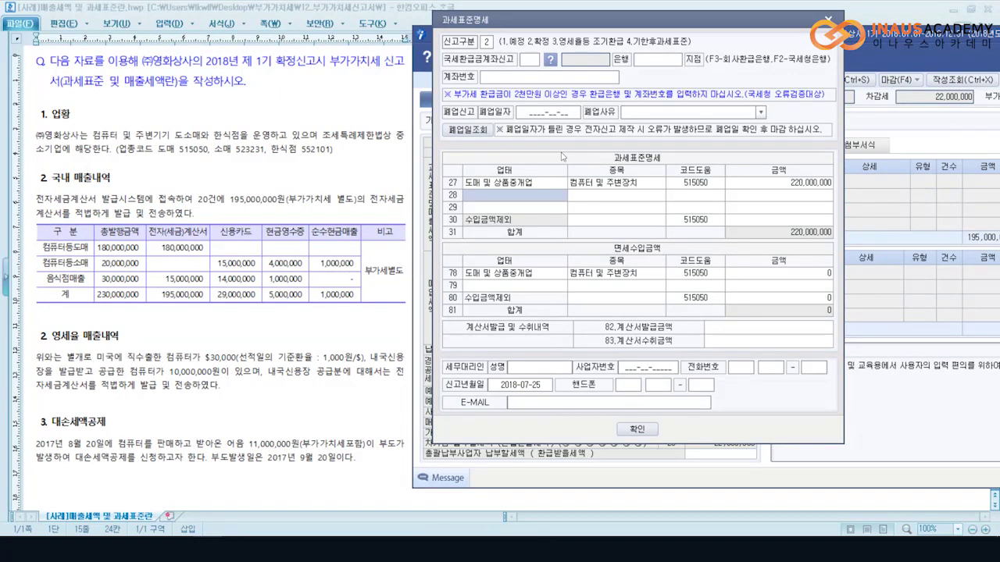
- Look up the business type code for row 28 by searching the 업종세부 category for 컴퓨터
{"action": "key", "text": "Return"}
{"action": "key", "text": "Return"}
{"action": "key", "text": "F2"}
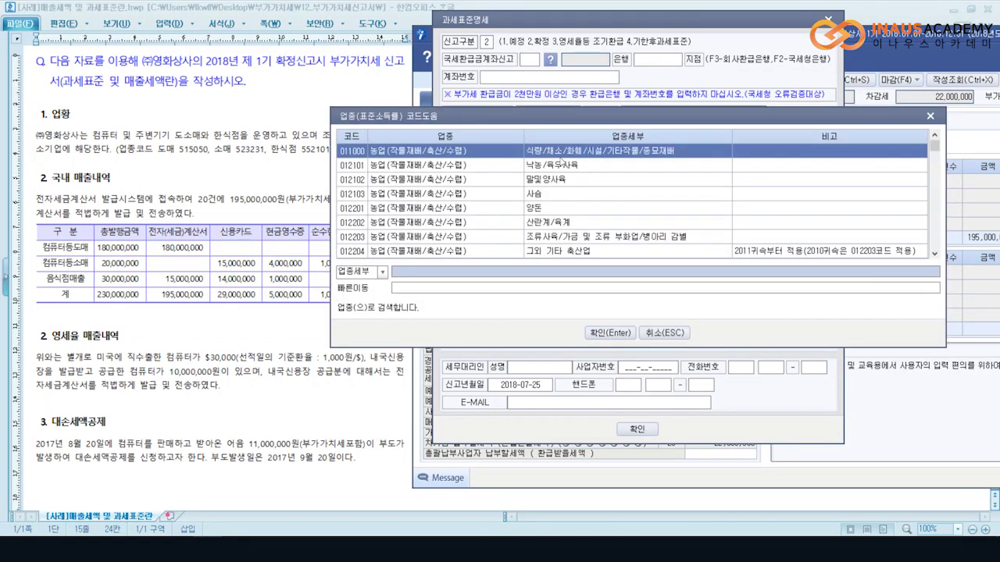
{"action": "left_click", "coordinate": [382, 272]}
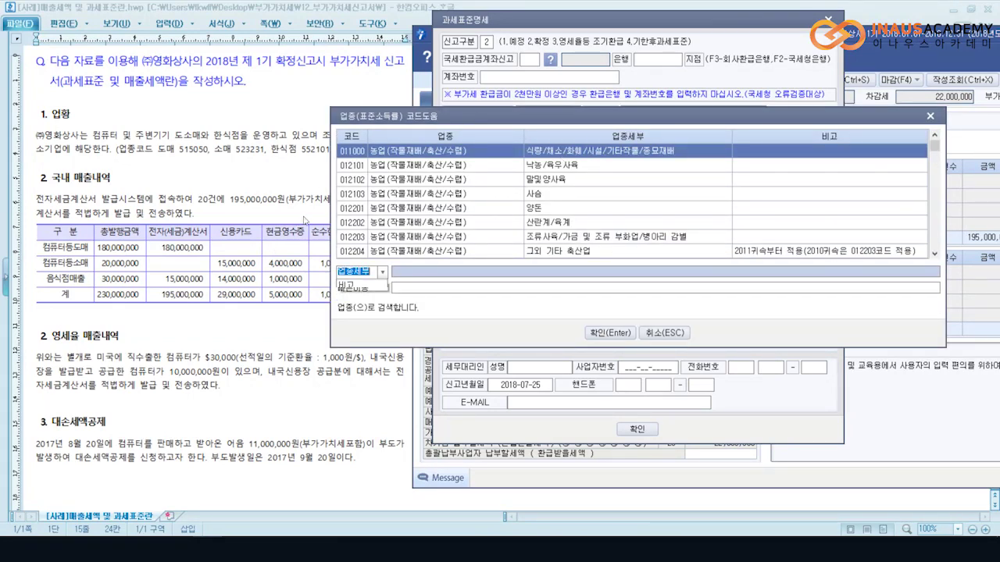
{"action": "left_click", "coordinate": [353, 294]}
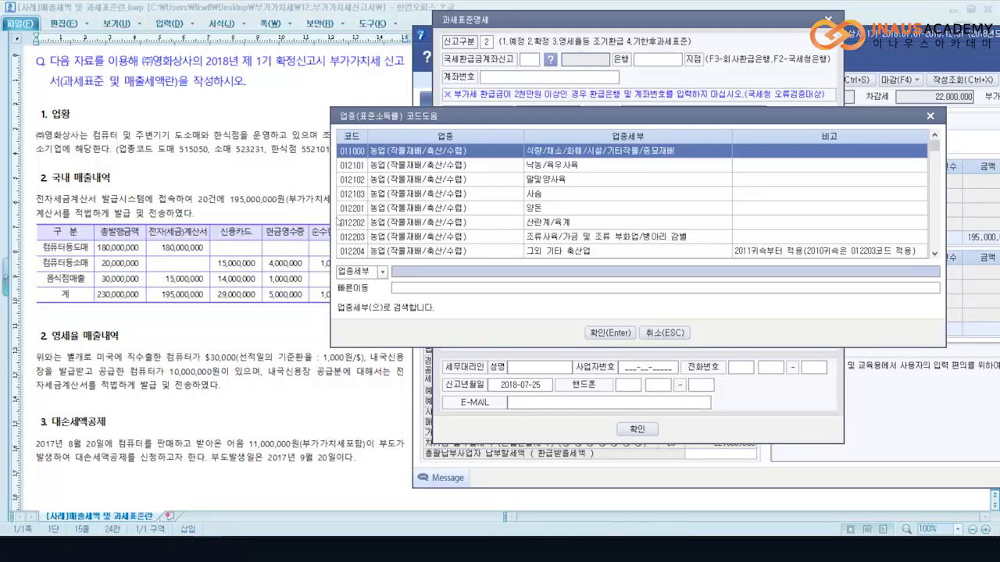
{"action": "type", "text": "컴"}
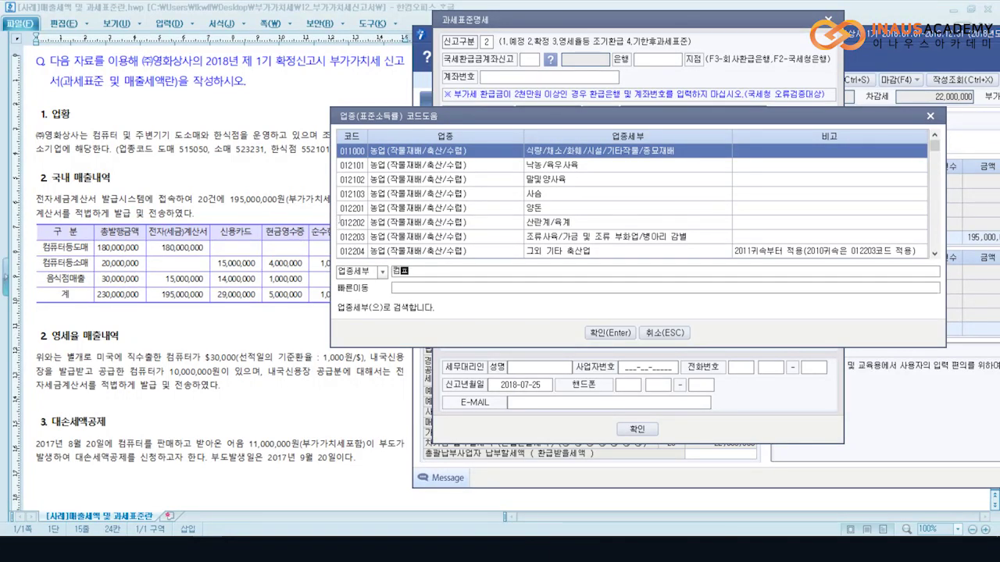
{"action": "type", "text": "퓨터"}
{"action": "key", "text": "Return"}
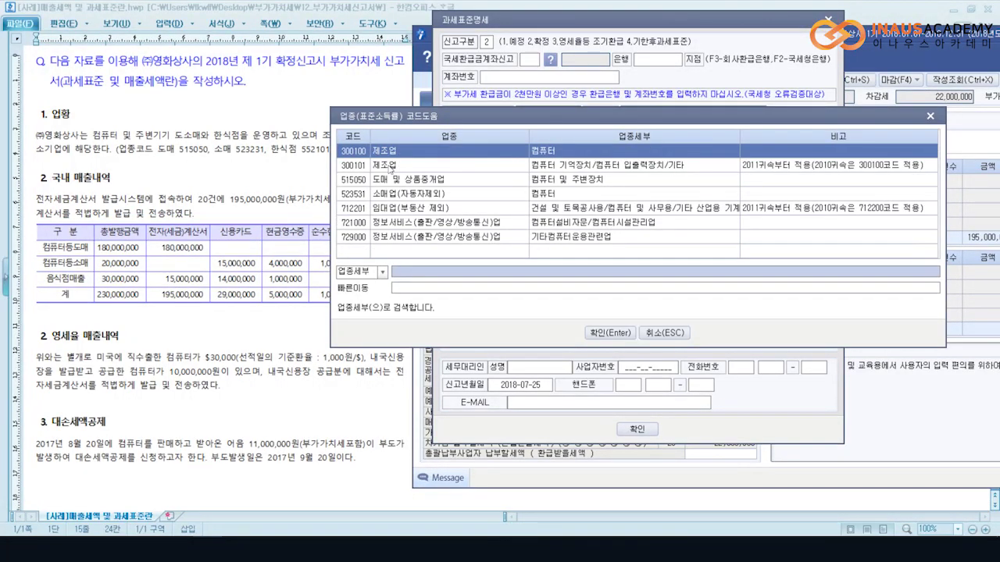
- Assign retail computer code 523531 (소매업, 컴퓨터) to row 28 and enter an amount of 20,000,000
{"action": "key", "text": "Down"}
{"action": "key", "text": "Down"}
{"action": "key", "text": "Down"}
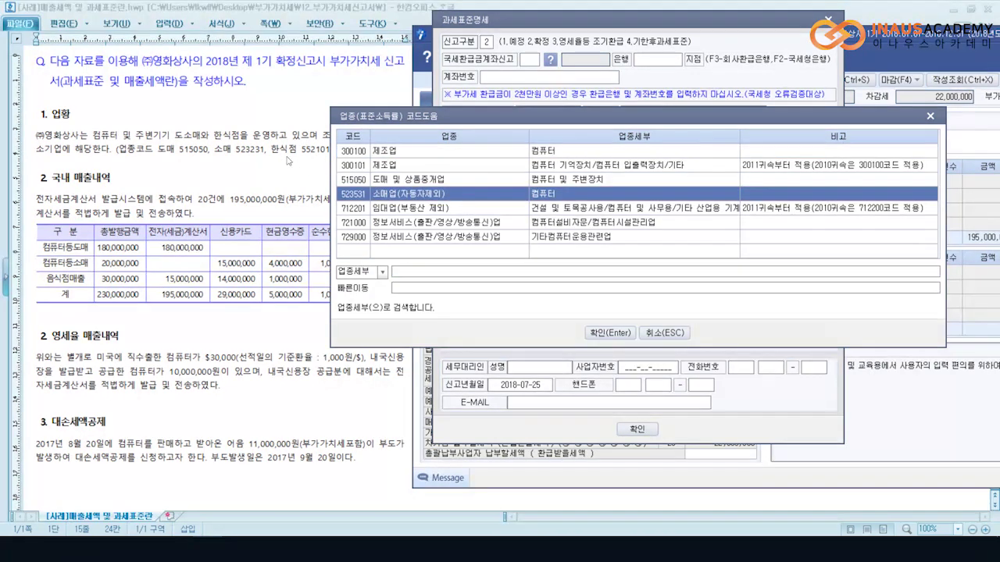
{"action": "key", "text": "Return"}
{"action": "key", "text": "Return"}
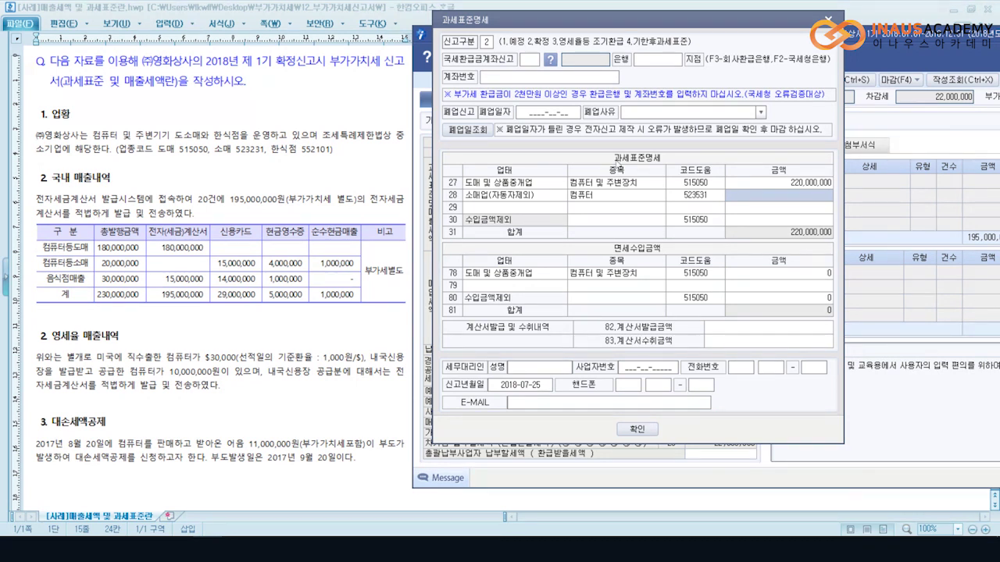
{"action": "type", "text": "20,000,000"}
{"action": "key", "text": "Return"}
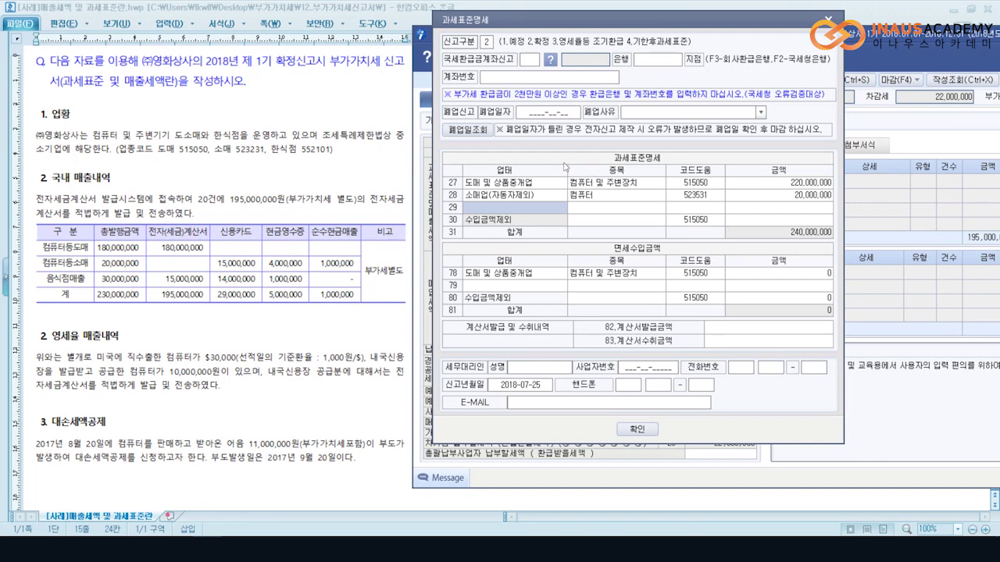
- Fill row 29 with Korean restaurant code 552101 (음식및숙박업, 한식점업) and an amount of 30,000,000
{"action": "key", "text": "Return"}
{"action": "key", "text": "F2"}
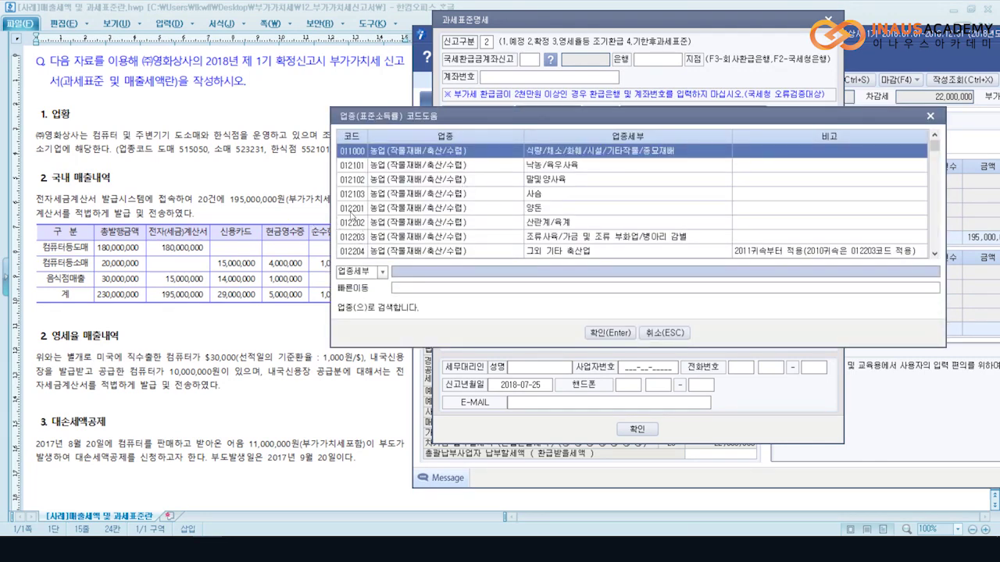
{"action": "type", "text": "한시"}
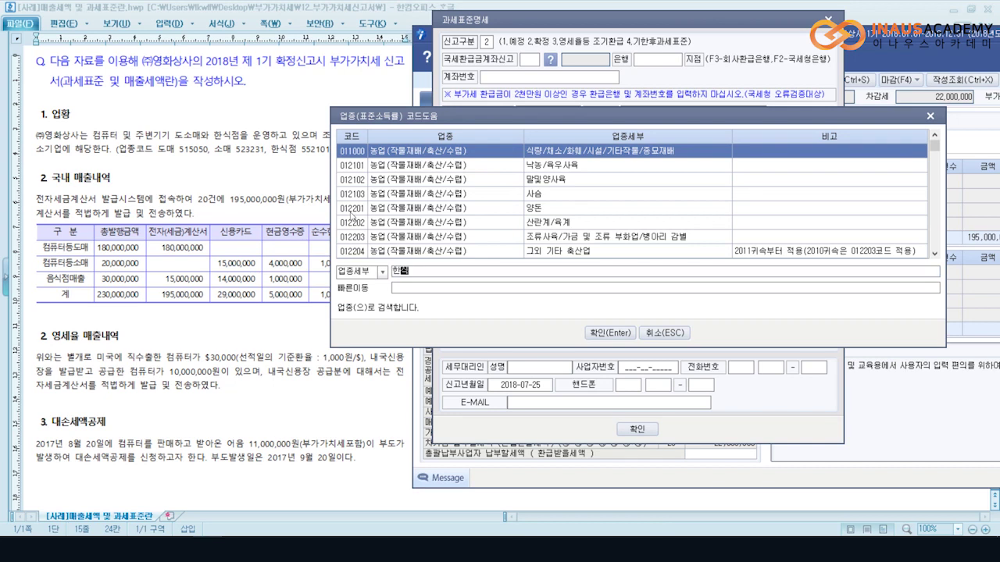
{"action": "key", "text": "Return"}
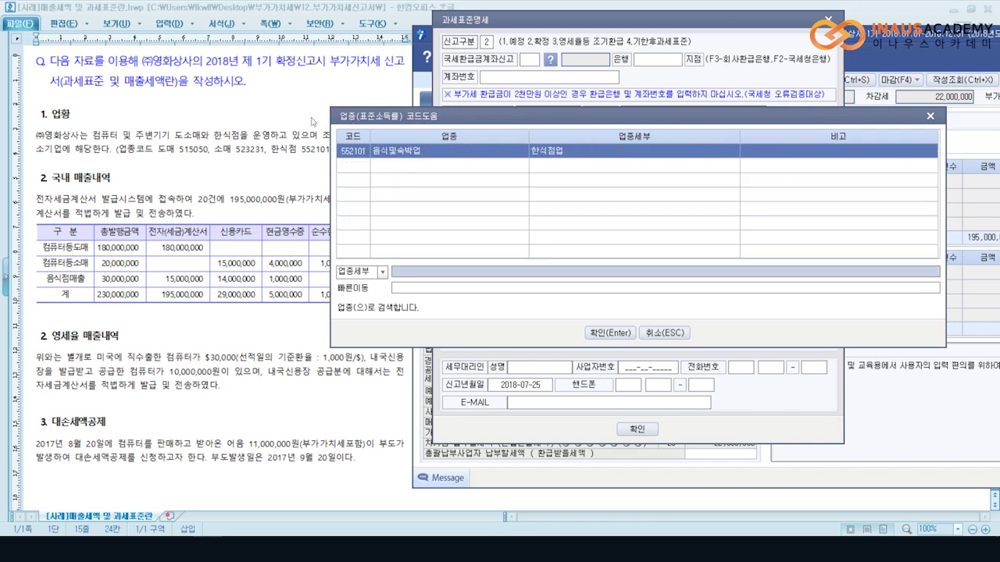
{"action": "key", "text": "Return"}
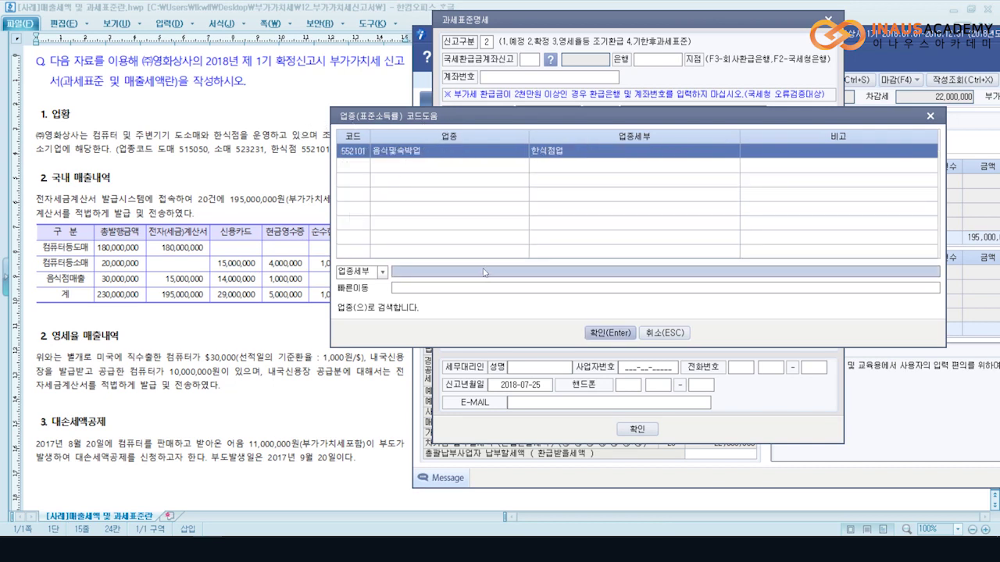
{"action": "key", "text": "Return"}
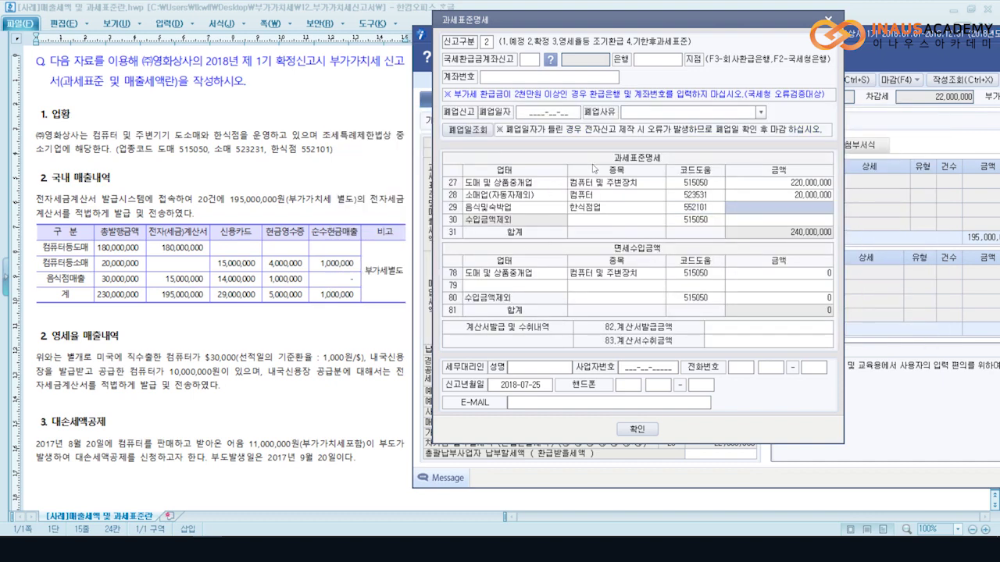
{"action": "type", "text": "30000000"}
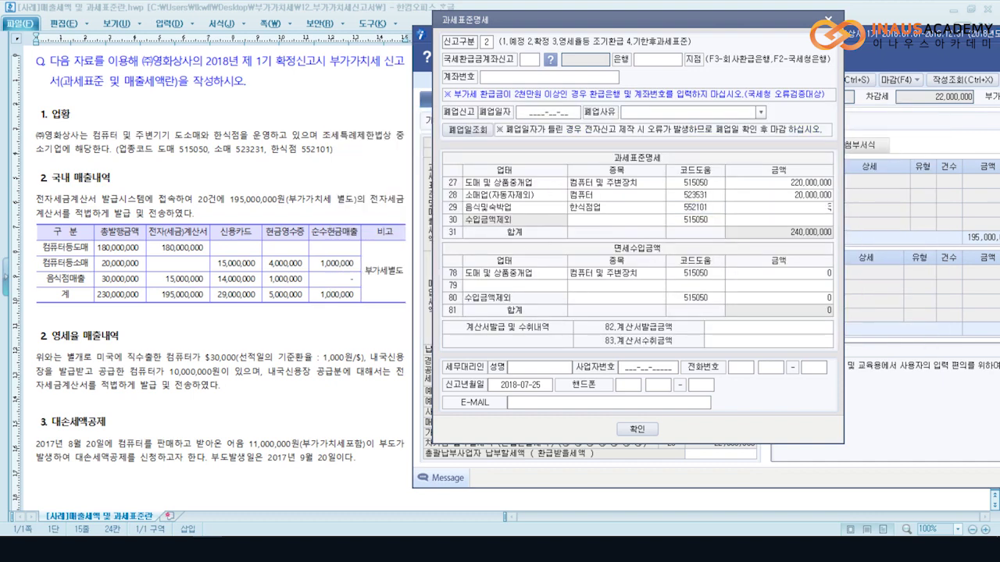
{"action": "key", "text": "Return"}
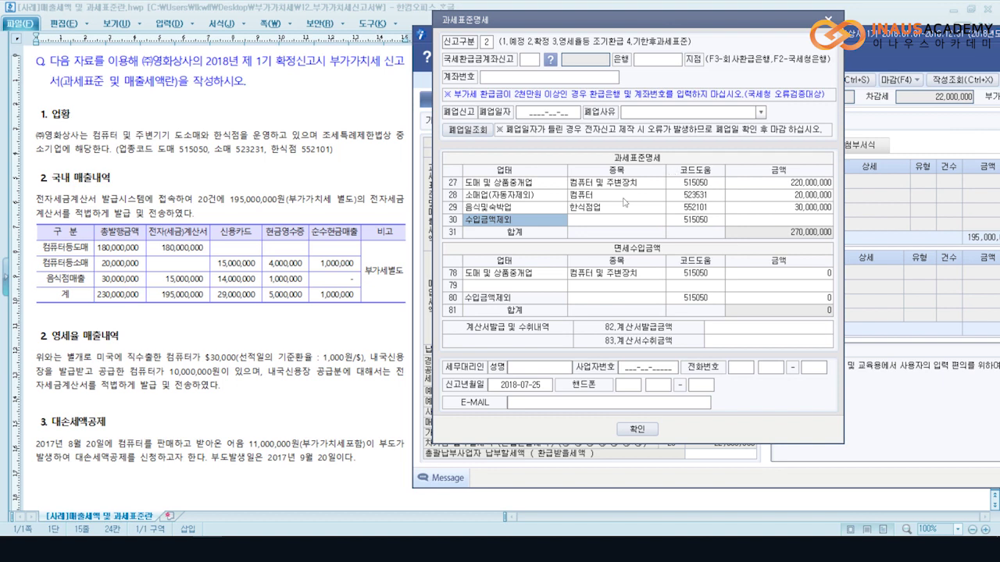
- Compare the tax base details total (row 31) with the return's sales total (row 9), and close the details
{"action": "key", "text": "Return"}
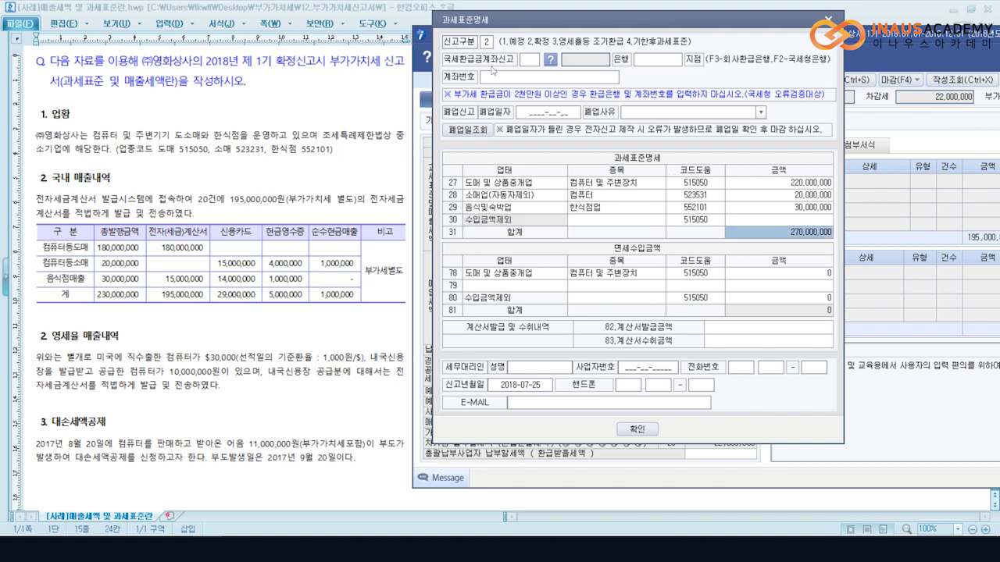
{"action": "left_click_drag", "start_coordinate": [546, 22], "coordinate": [278, 45]}
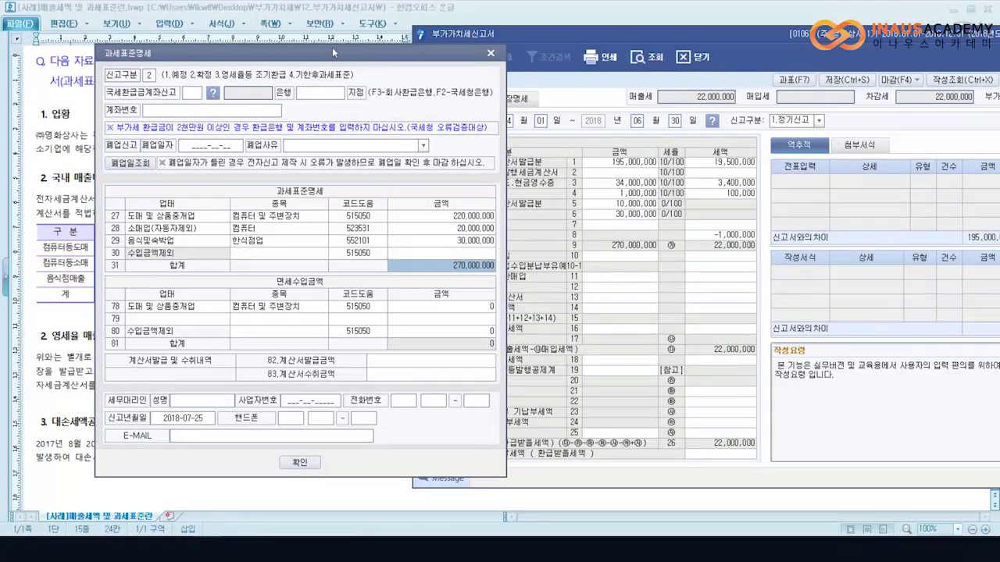
{"action": "left_click_drag", "start_coordinate": [344, 47], "coordinate": [274, 57]}
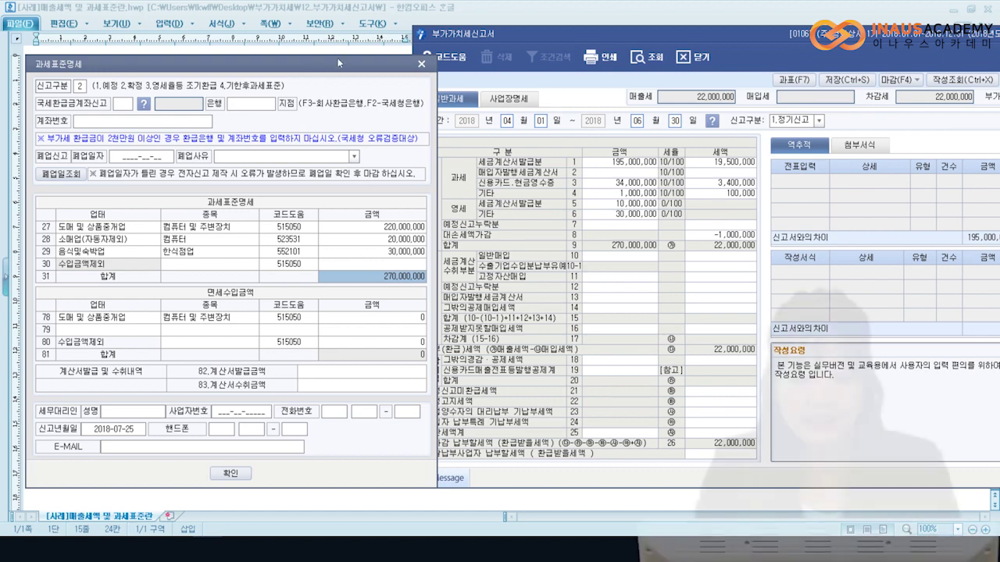
{"action": "key", "text": "Escape"}
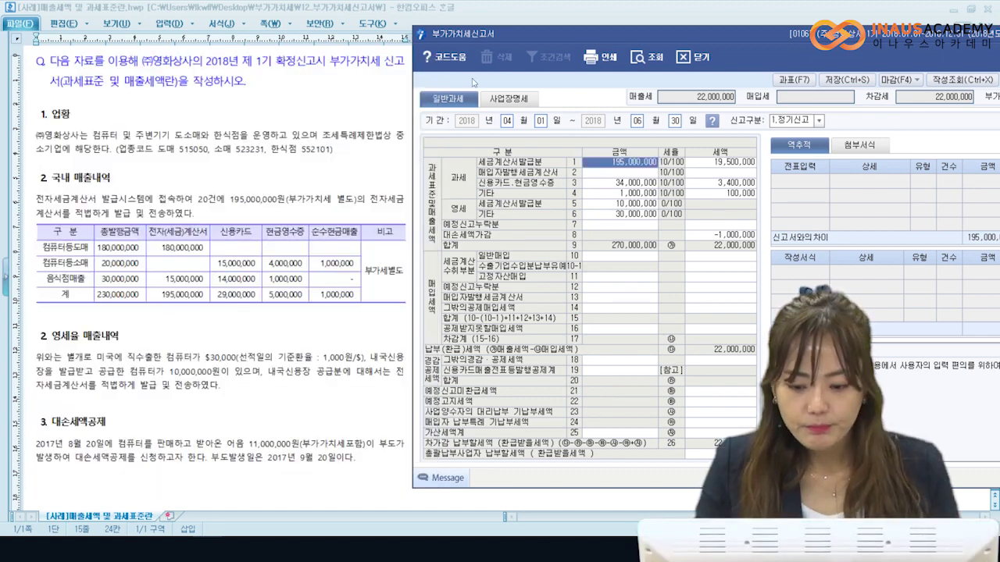
- Go to the general purchases amount (일반매입, row 10) in the input tax section of the return
{"action": "key", "text": "Down"}
{"action": "key", "text": "Down"}
{"action": "key", "text": "Down"}
{"action": "key", "text": "Down"}
{"action": "key", "text": "Down"}
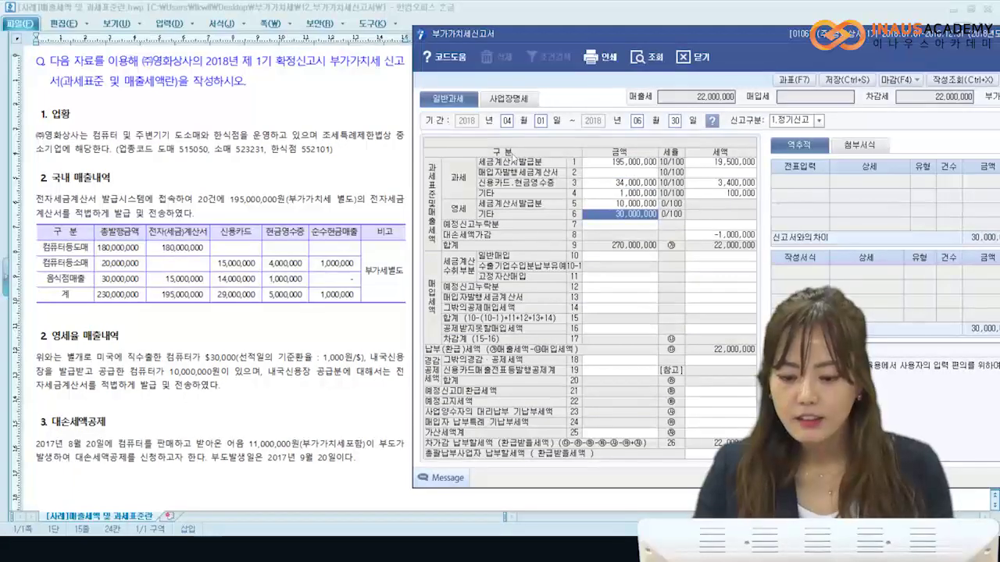
{"action": "key", "text": "Down"}
{"action": "key", "text": "Down"}
{"action": "key", "text": "Down"}
{"action": "key", "text": "Down"}
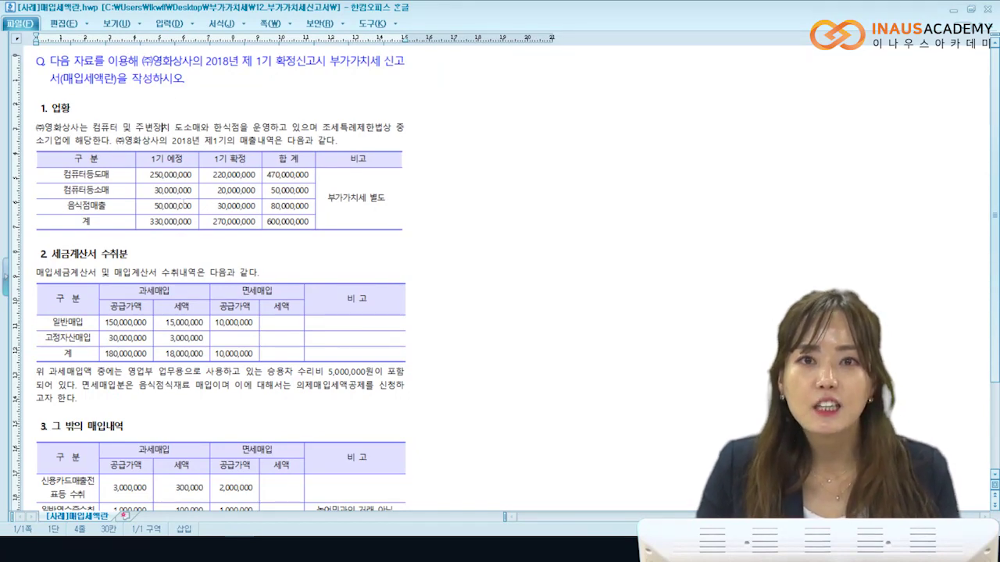
- Read through the purchase data and deemed input tax sections of the 매입세액란 case document
{"action": "scroll", "coordinate": [140, 175], "scroll_direction": "down", "scroll_amount": 3}
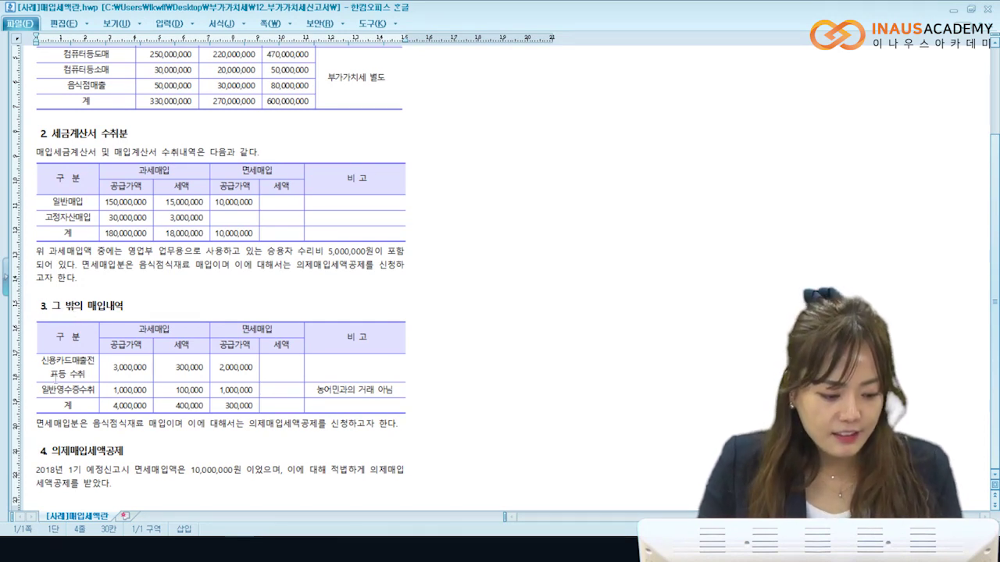
{"action": "left_click", "coordinate": [66, 375]}
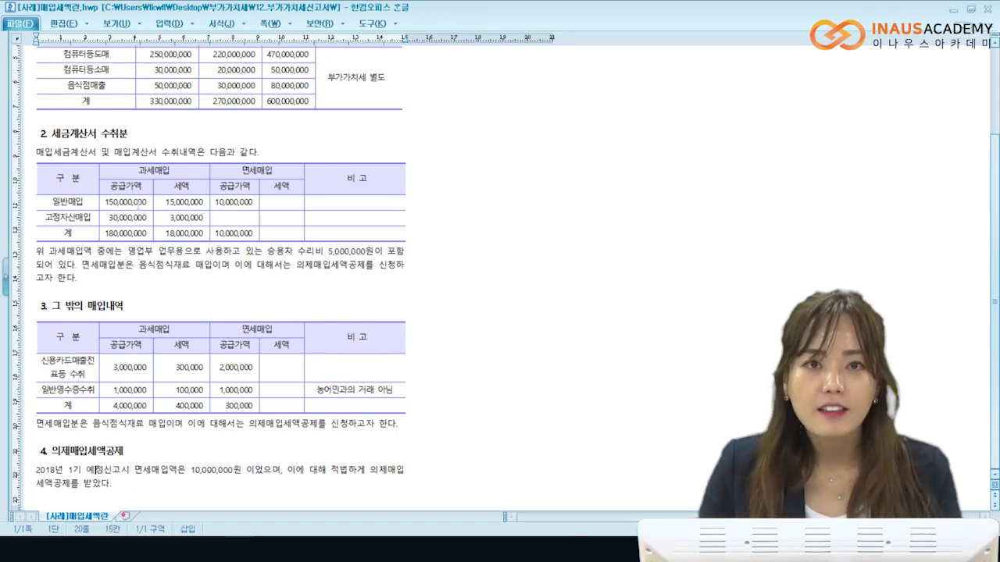
{"action": "scroll", "coordinate": [177, 284], "scroll_direction": "up", "scroll_amount": 3}
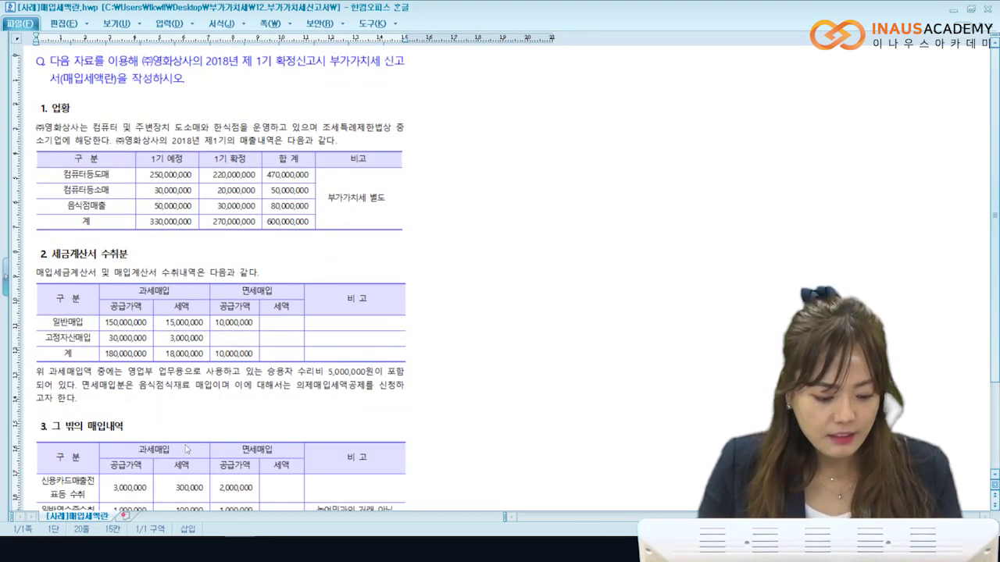
- Switch to the VAT return window (부가가치세신고서) and position it beside the purchase case document
{"action": "mouse_move", "coordinate": [207, 551]}
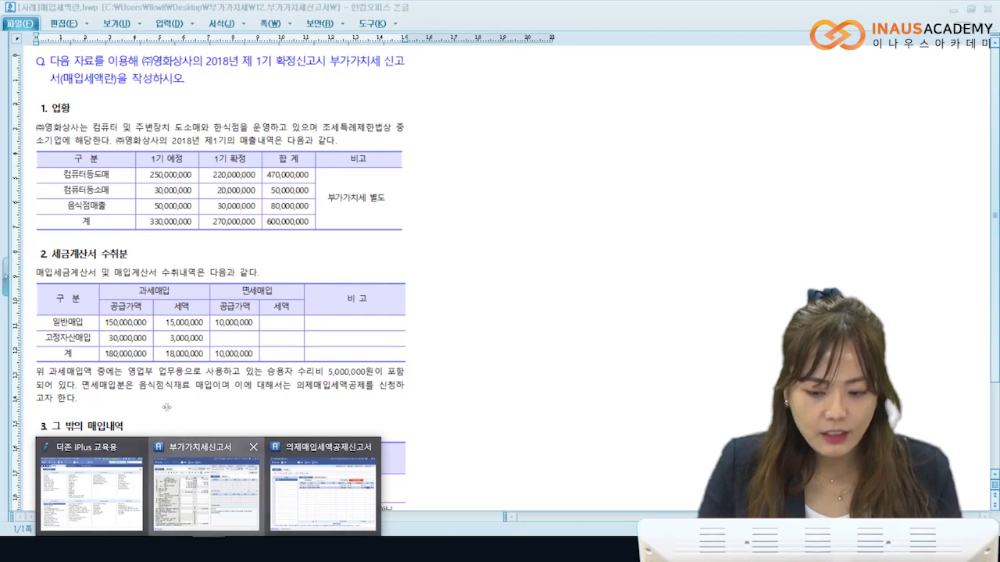
{"action": "left_click", "coordinate": [206, 480]}
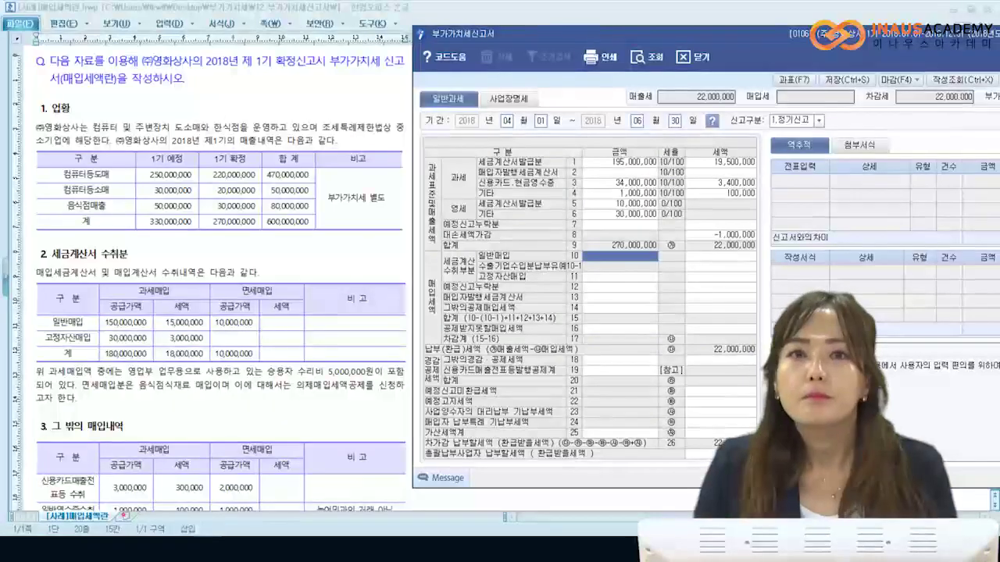
{"action": "left_click_drag", "start_coordinate": [426, 33], "coordinate": [423, 21]}
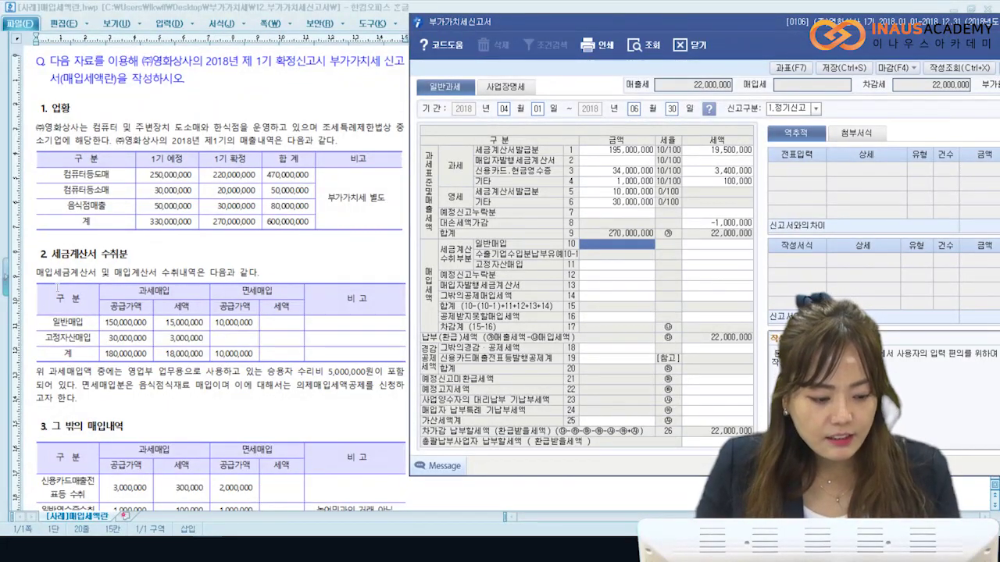
- Examine the return's input tax rows for general purchases (row 10), deferred import VAT (10-1), fixed asset purchases (11) and preliminary return omissions (12)
{"action": "key", "text": "Return"}
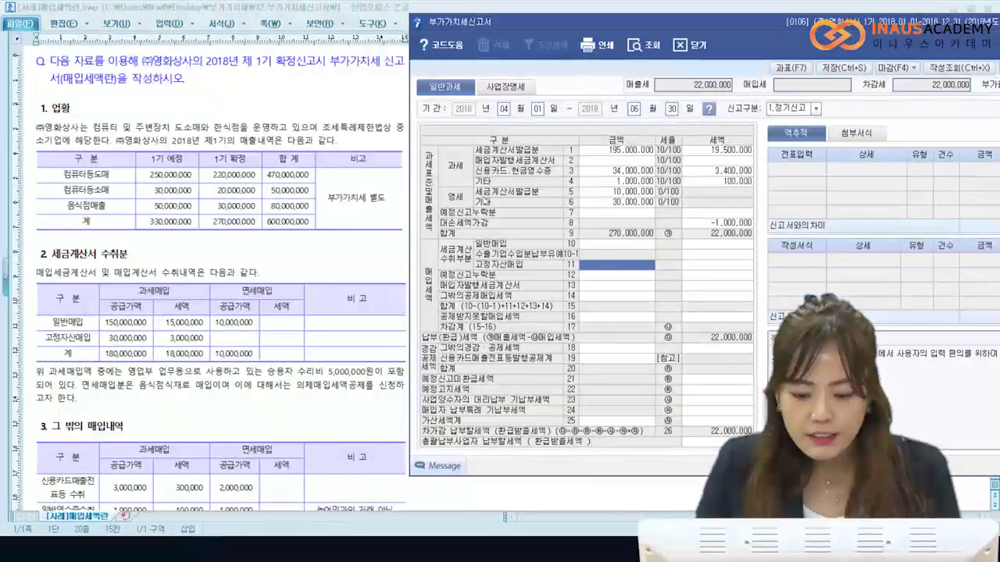
{"action": "key", "text": "Up"}
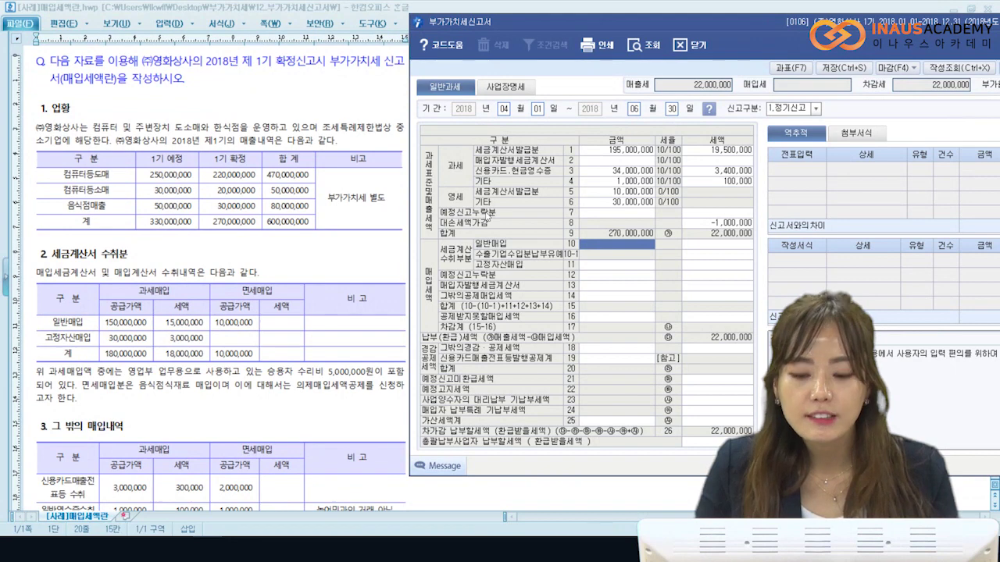
{"action": "key", "text": "Down"}
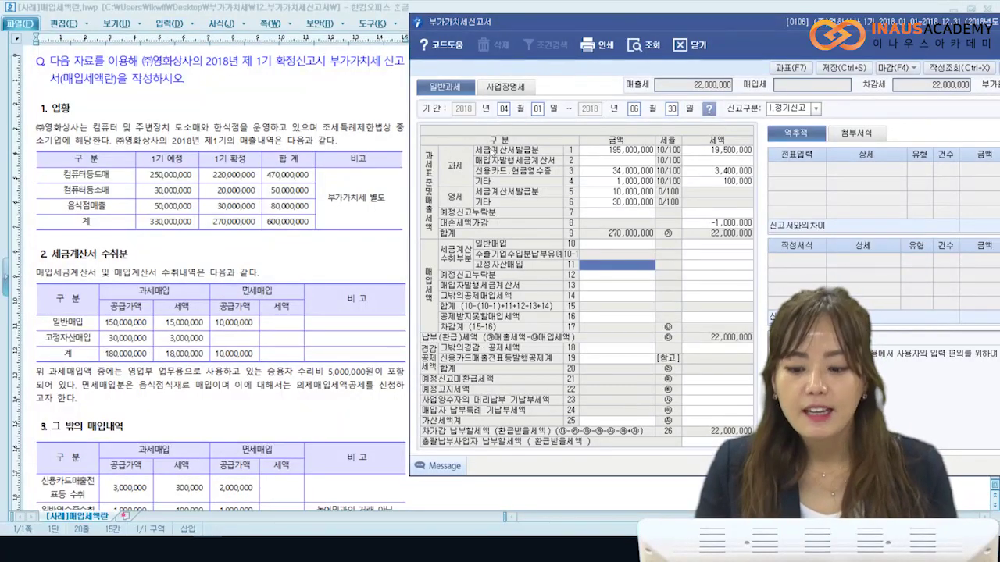
{"action": "key", "text": "Up"}
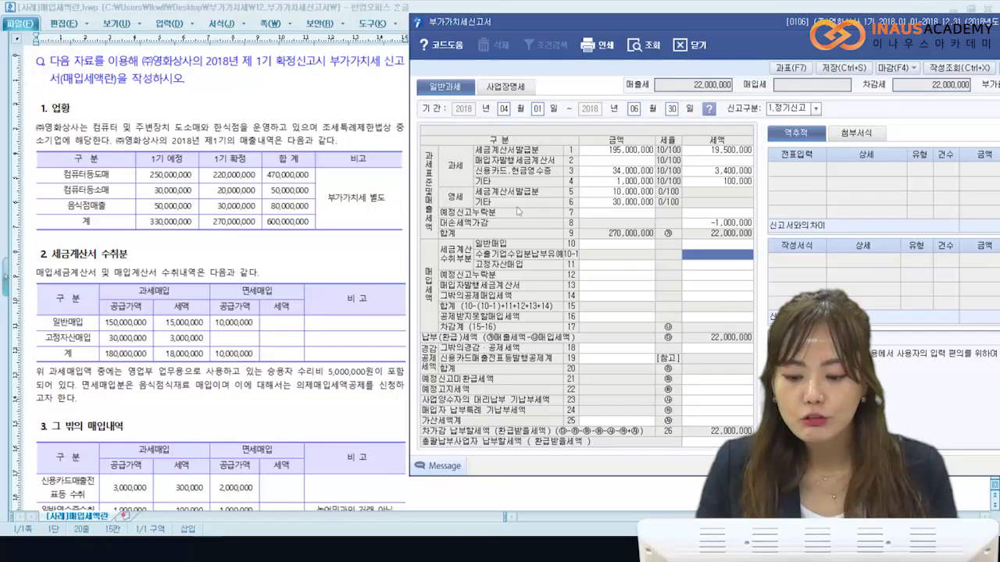
{"action": "key", "text": "Down"}
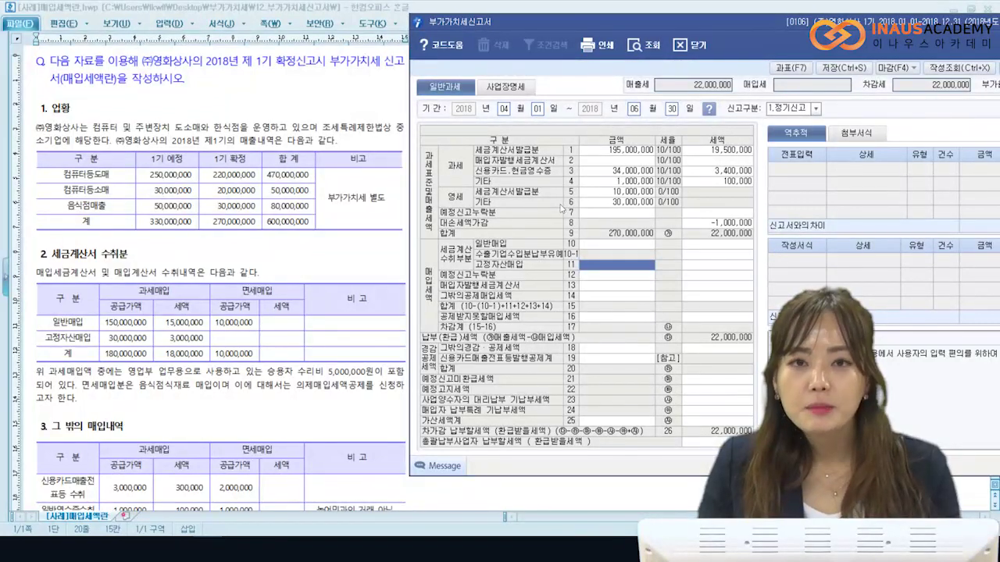
{"action": "key", "text": "shift+Tab"}
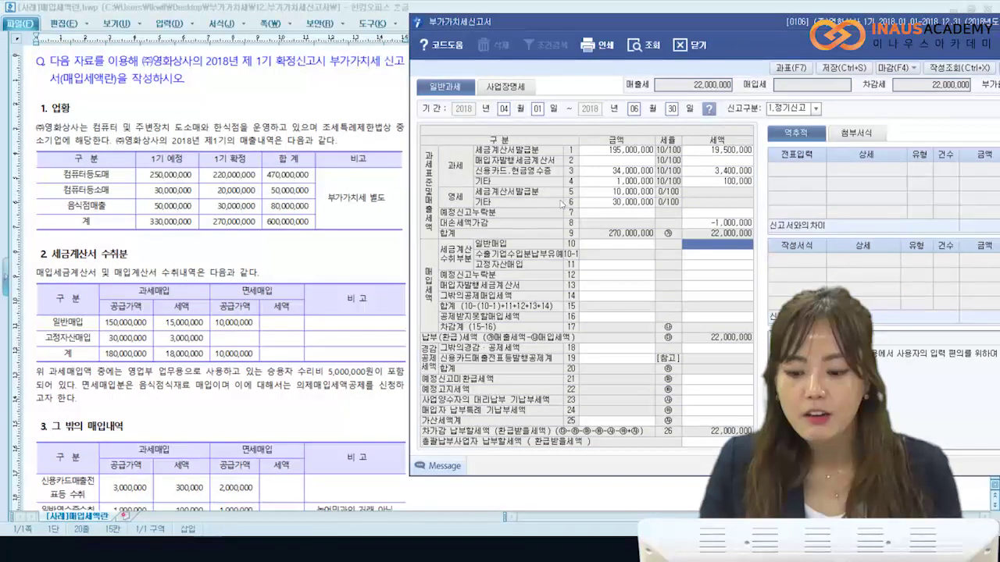
{"action": "key", "text": "Down"}
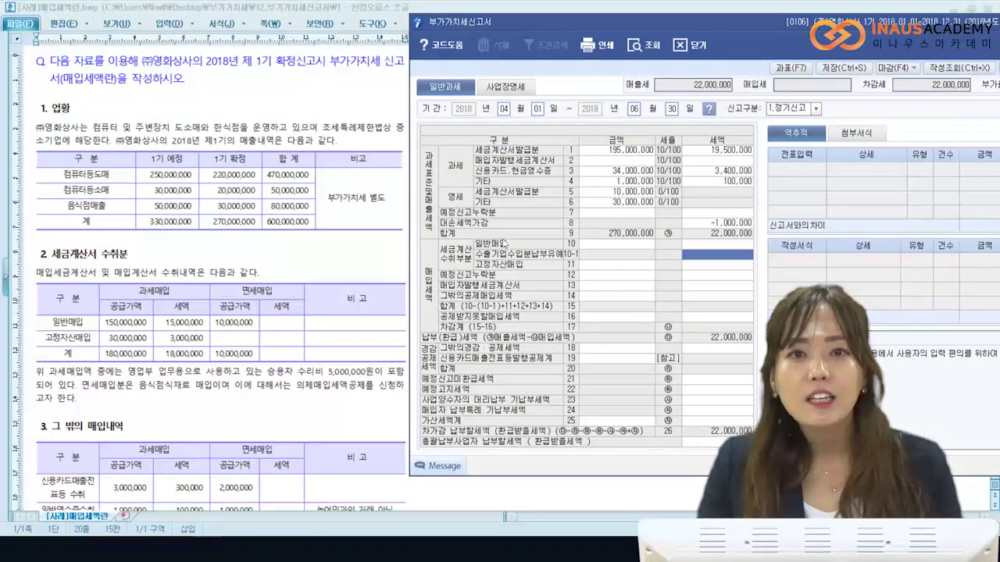
{"action": "key", "text": "Up"}
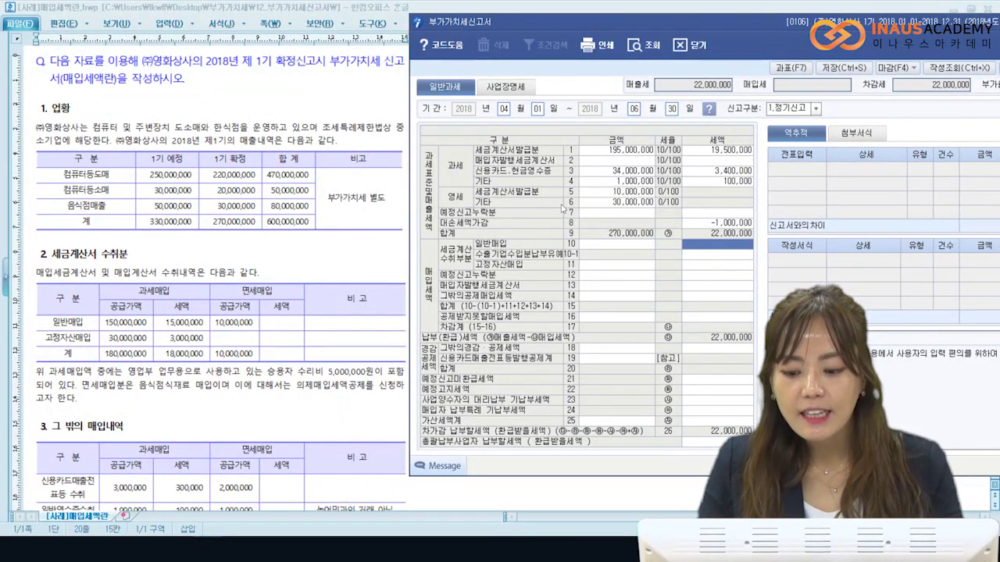
{"action": "key", "text": "Down"}
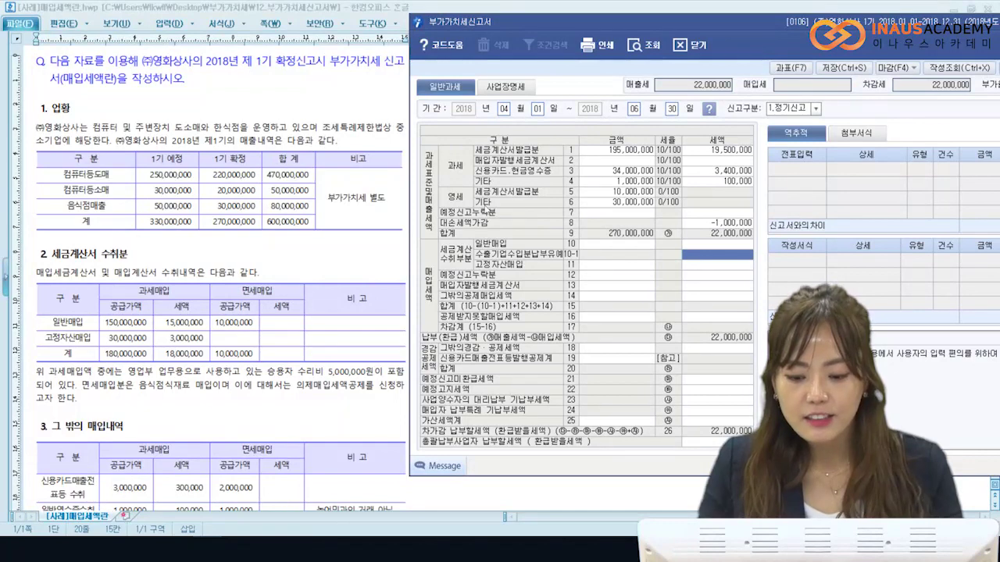
{"action": "key", "text": "Return"}
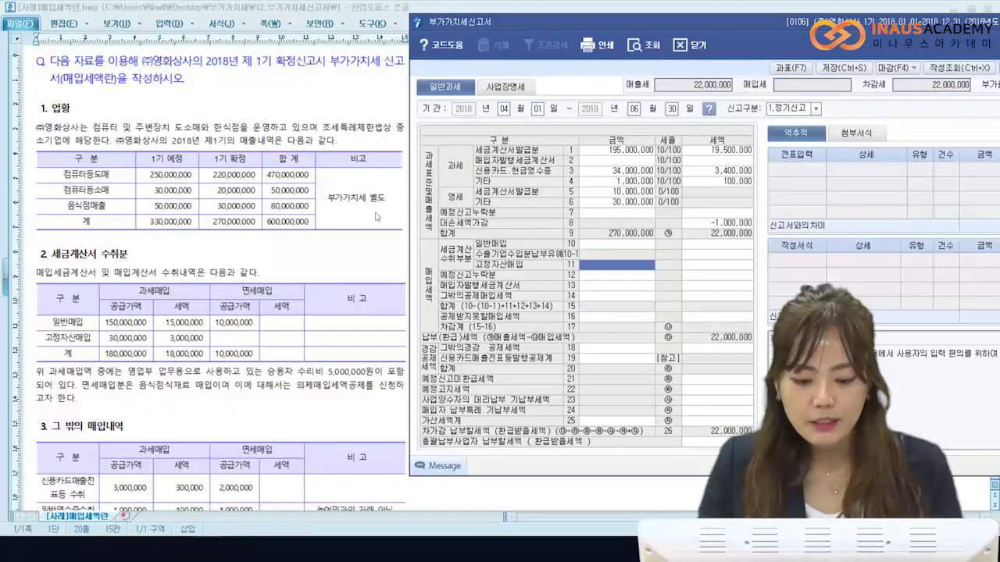
{"action": "key", "text": "Down"}
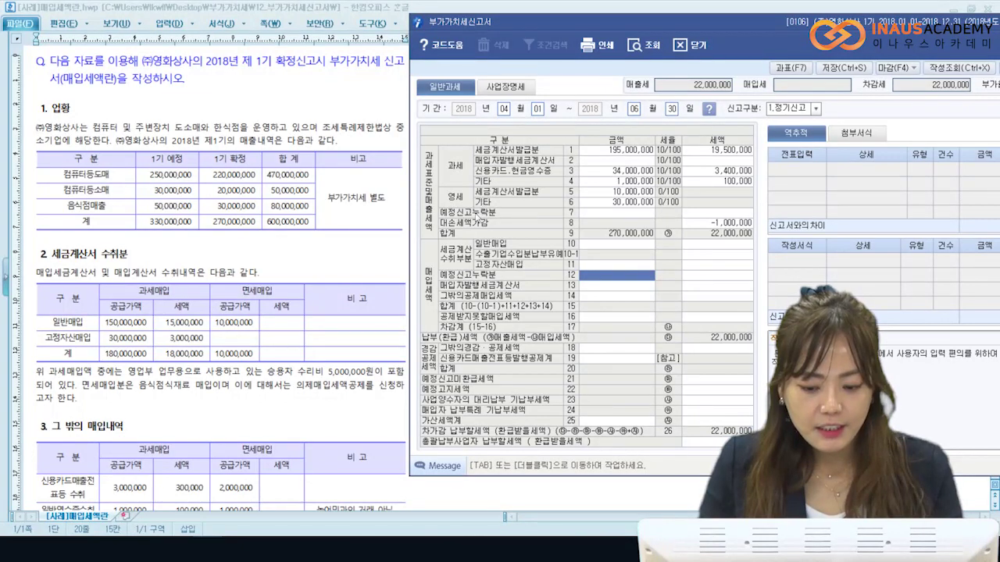
- Enter 30,000,000 as the fixed asset purchases amount (고정자산매입, row 11) in the tax invoice section
{"action": "key", "text": "Up"}
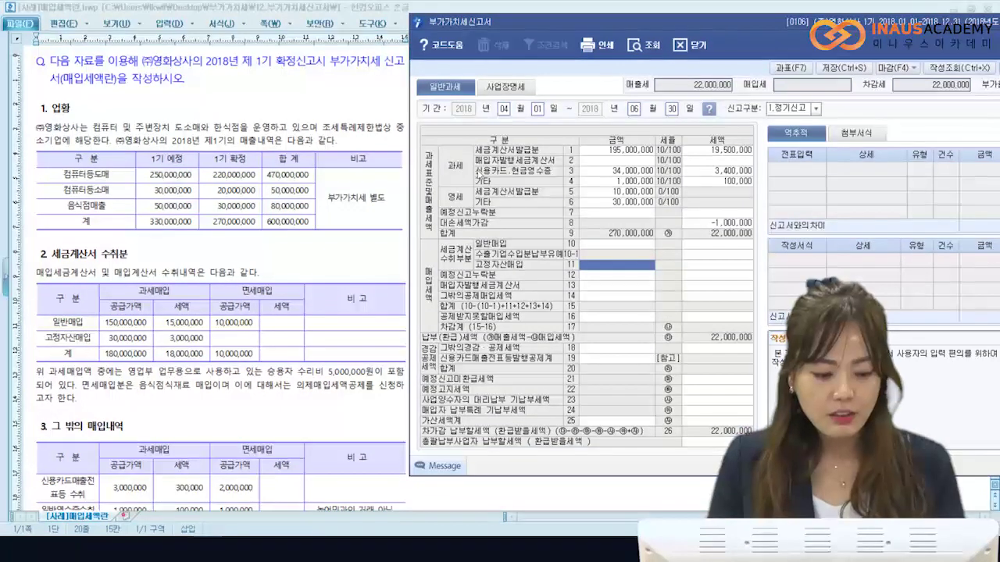
{"action": "type", "text": "30000000"}
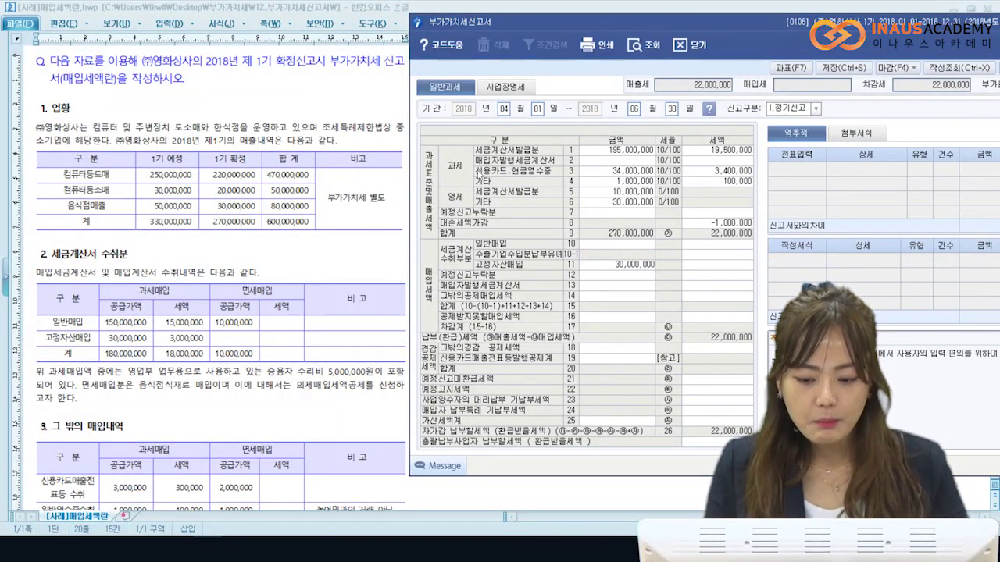
{"action": "key", "text": "Return"}
{"action": "key", "text": "Return"}
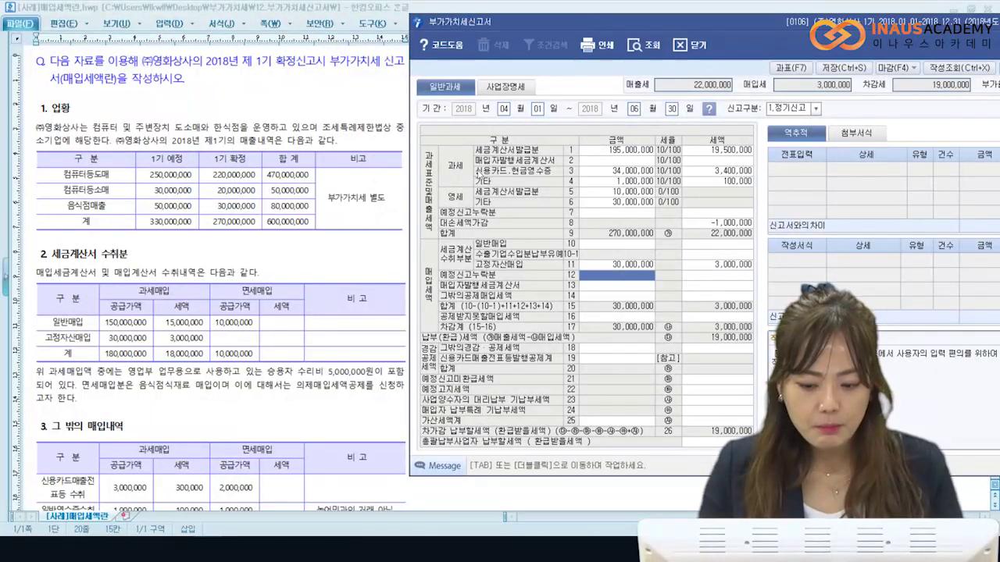
- Enter 150,000,000 as the general purchases amount (일반매입, row 10) in the tax invoice section
{"action": "key", "text": "Up"}
{"action": "key", "text": "Up"}
{"action": "key", "text": "Up"}
{"action": "type", "text": "150,000,000"}
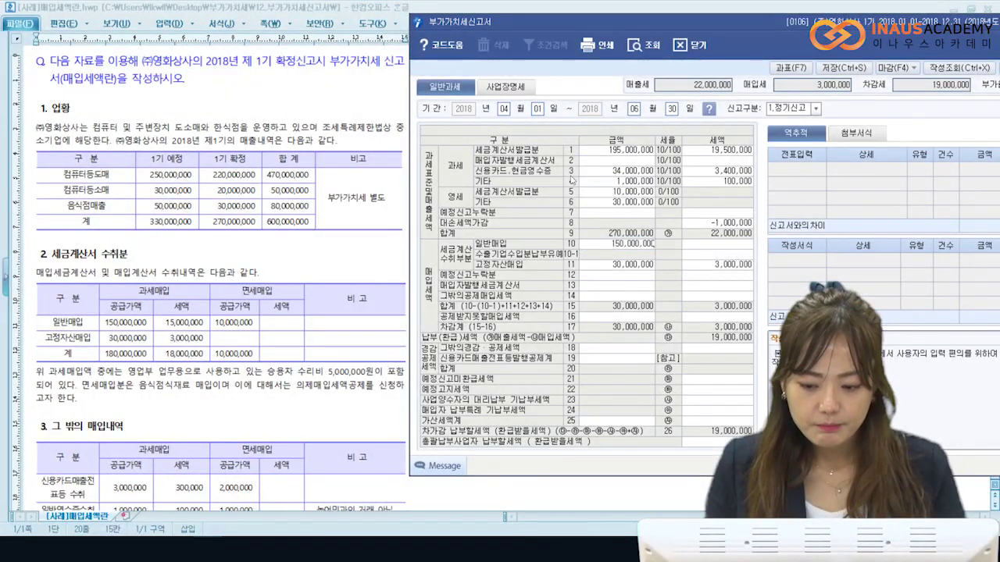
{"action": "key", "text": "Return"}
{"action": "key", "text": "Return"}
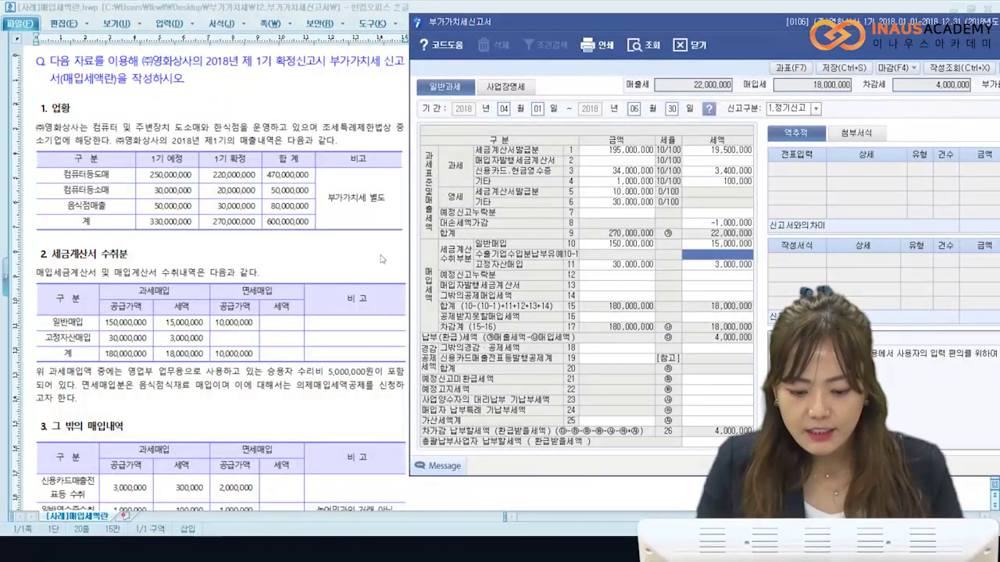
- In the non-deductible input tax details (row 16), enter amount 5,000,000 and tax 500,000 in row 49, and close the details
{"action": "key", "text": "Return"}
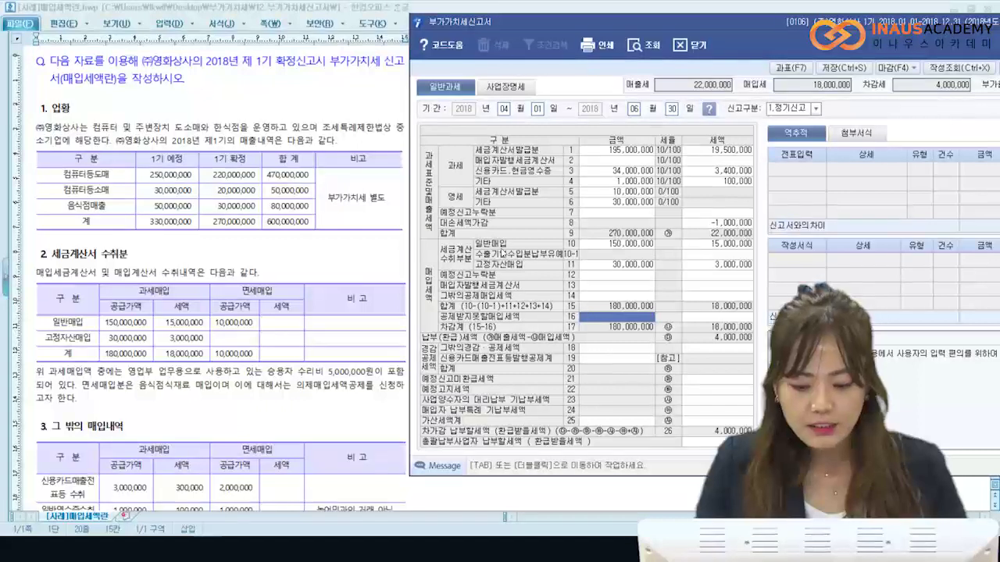
{"action": "key", "text": "Tab"}
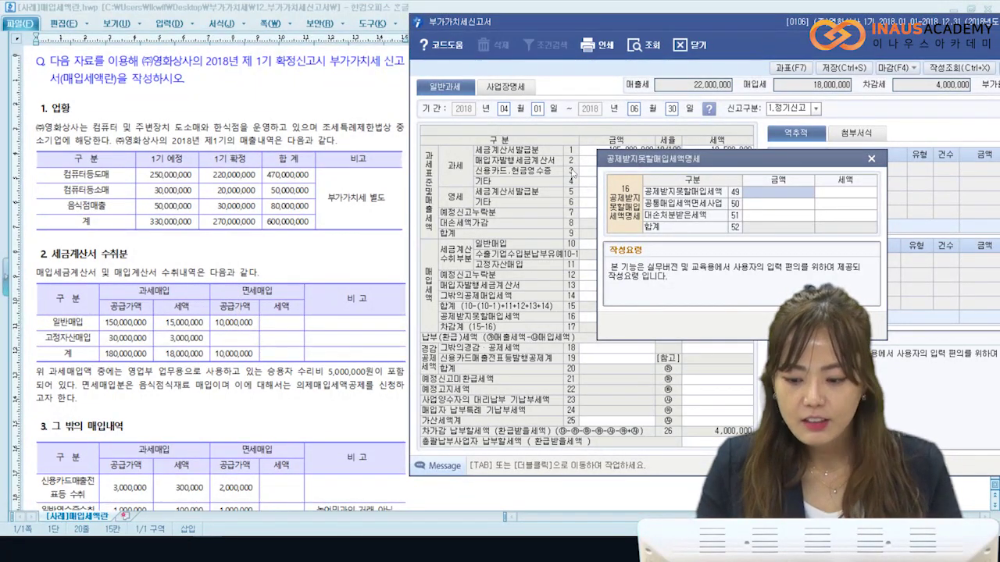
{"action": "type", "text": "5000000"}
{"action": "key", "text": "Return"}
{"action": "type", "text": "500000"}
{"action": "key", "text": "Return"}
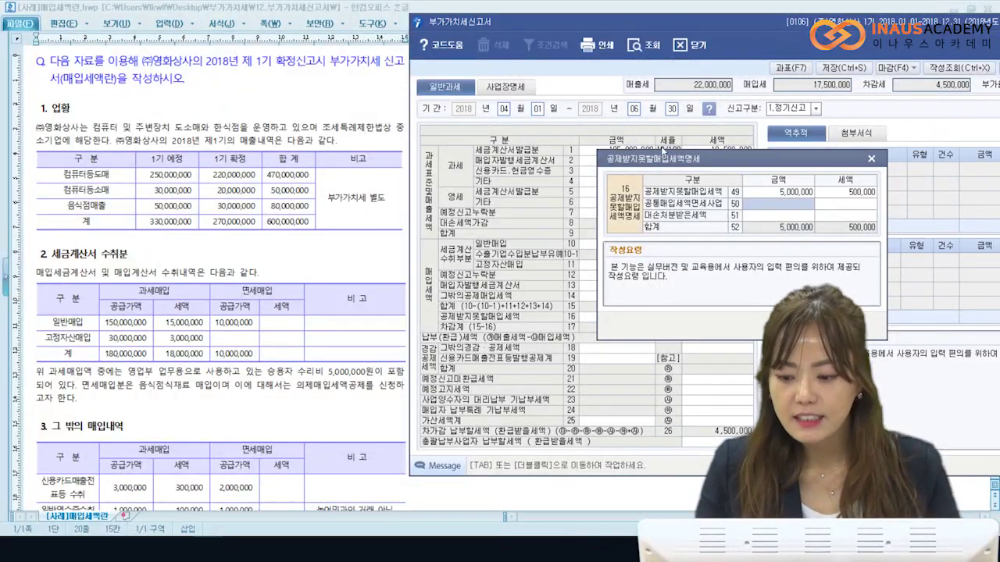
{"action": "key", "text": "Escape"}
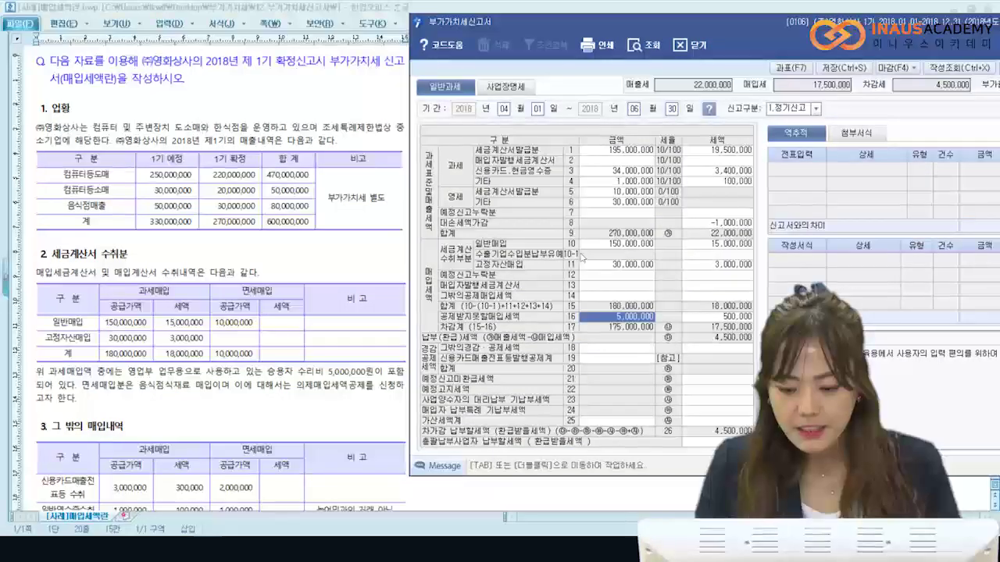
{"action": "key", "text": "Return"}
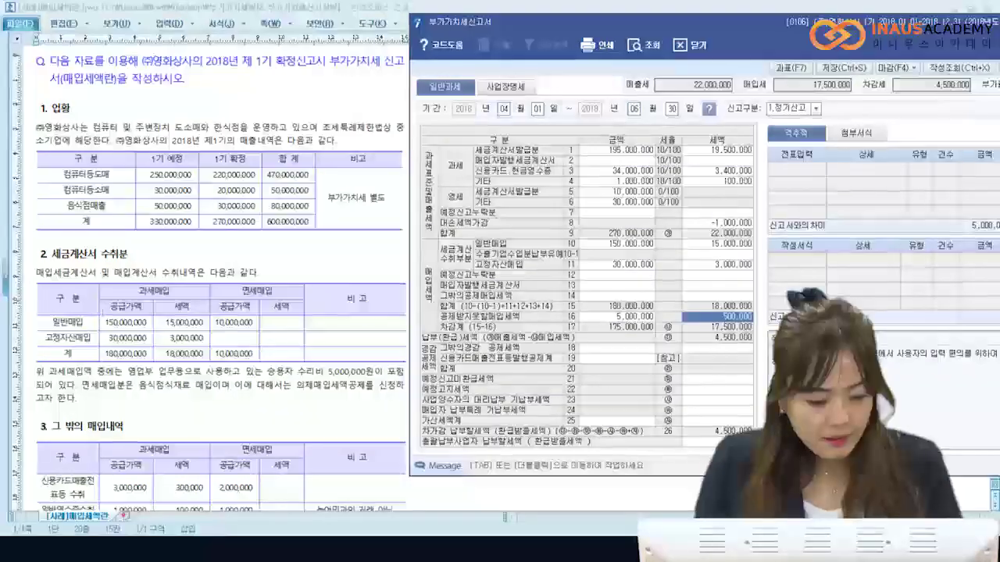
- Consult section 3 (그 밖의 매입내역) of the case document, and open the return's other deductible input tax details (그밖의공제매입세액, row 14)
{"action": "left_click", "coordinate": [101, 301]}
{"action": "scroll", "coordinate": [104, 306], "scroll_direction": "down", "scroll_amount": 3}
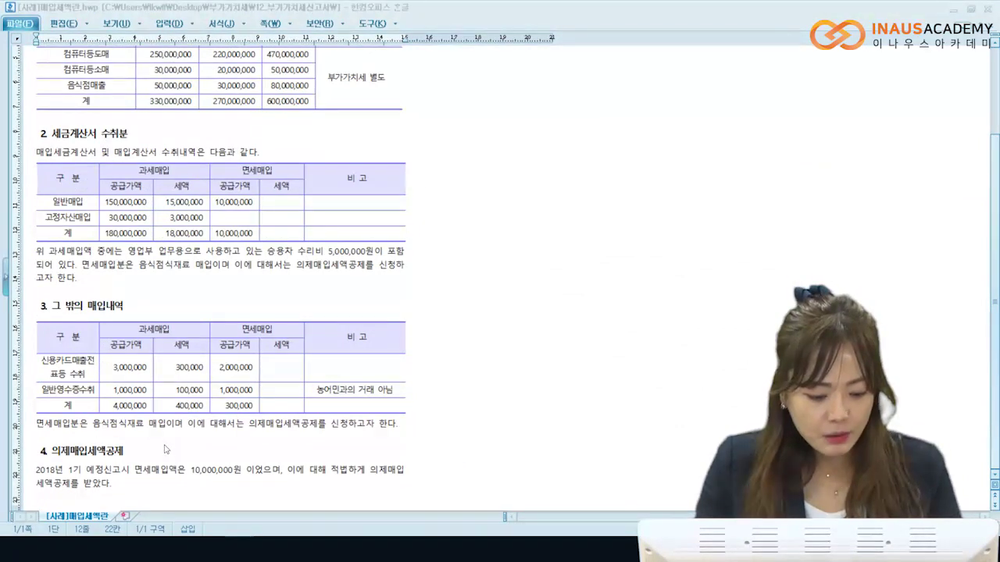
{"action": "key", "text": "alt+Tab"}
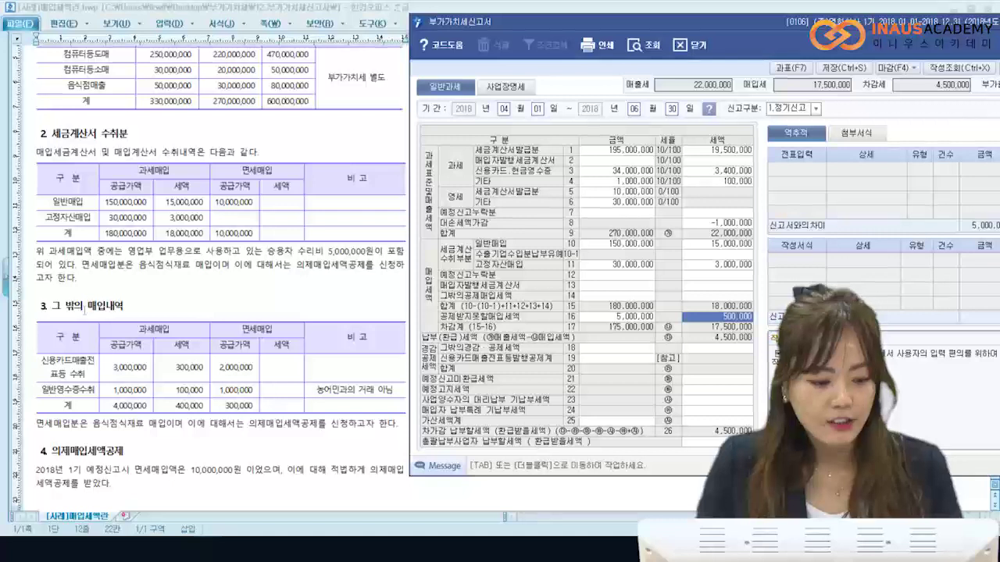
{"action": "left_click", "coordinate": [115, 294]}
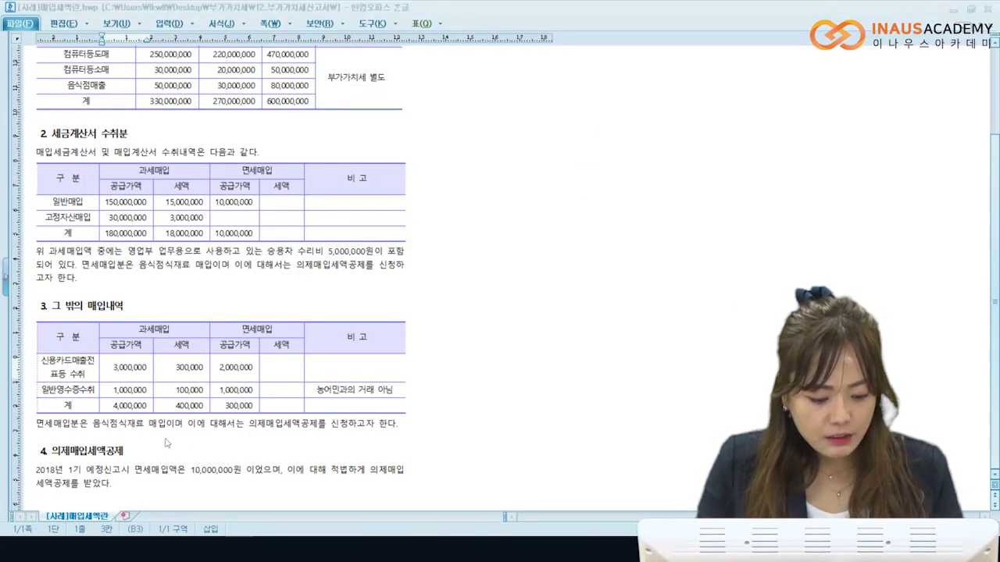
{"action": "key", "text": "alt+Tab"}
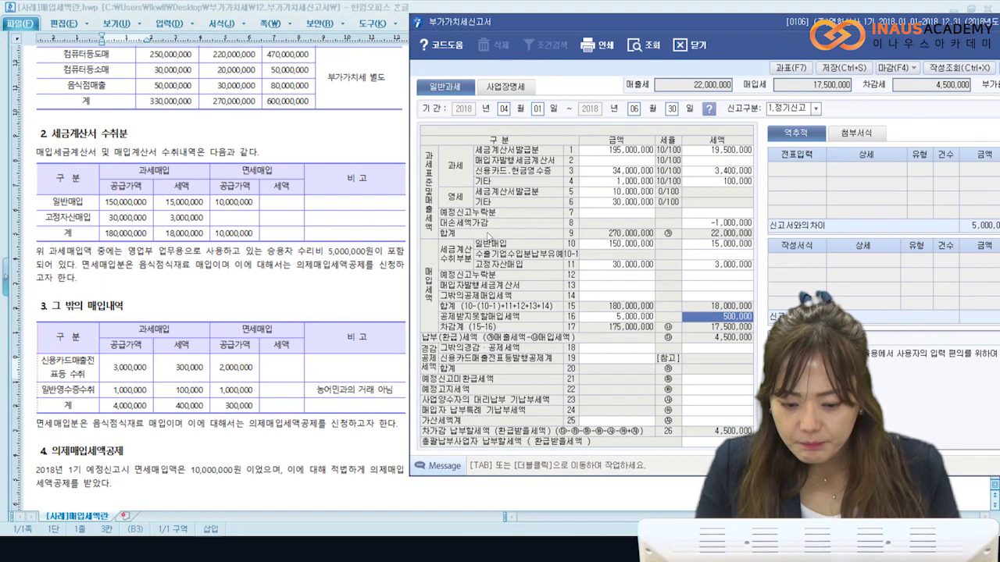
{"action": "key", "text": "Up"}
{"action": "key", "text": "Up"}
{"action": "key", "text": "Left"}
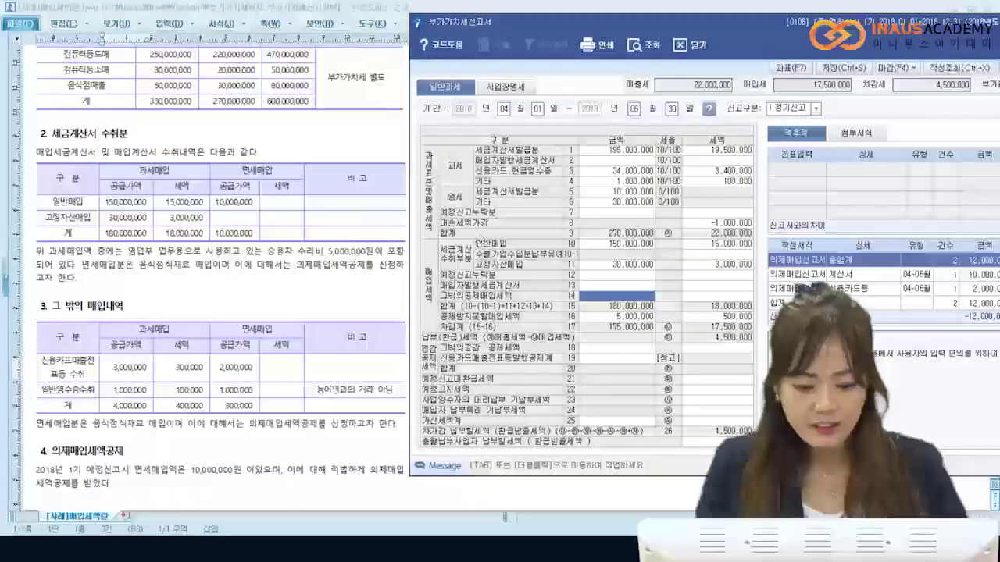
{"action": "key", "text": "Tab"}
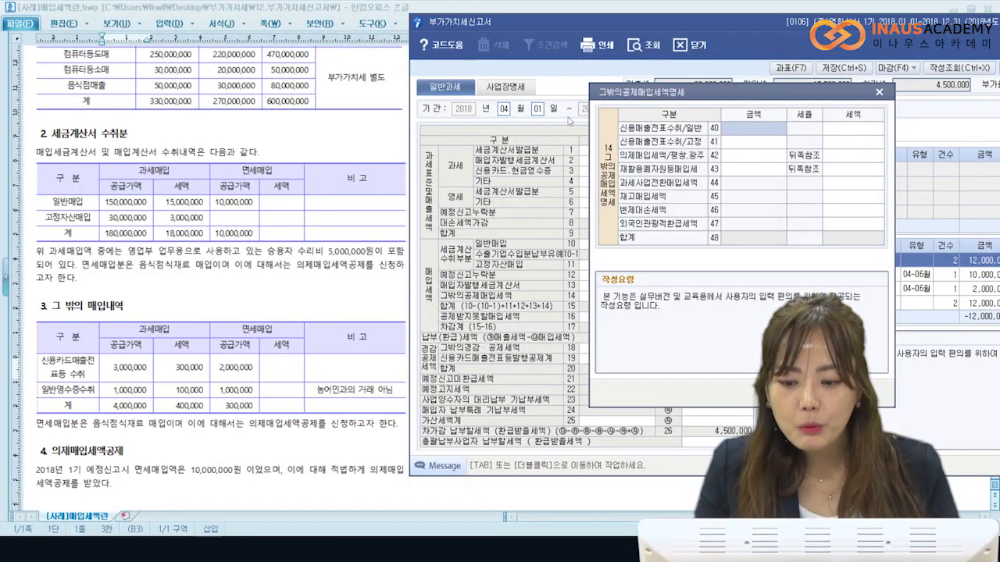
- Enter amount 3,000,000 and tax 300,000 for general purchases on credit card slips (신용매출전표수취/일반, row 40), and close the details
{"action": "key", "text": "Down"}
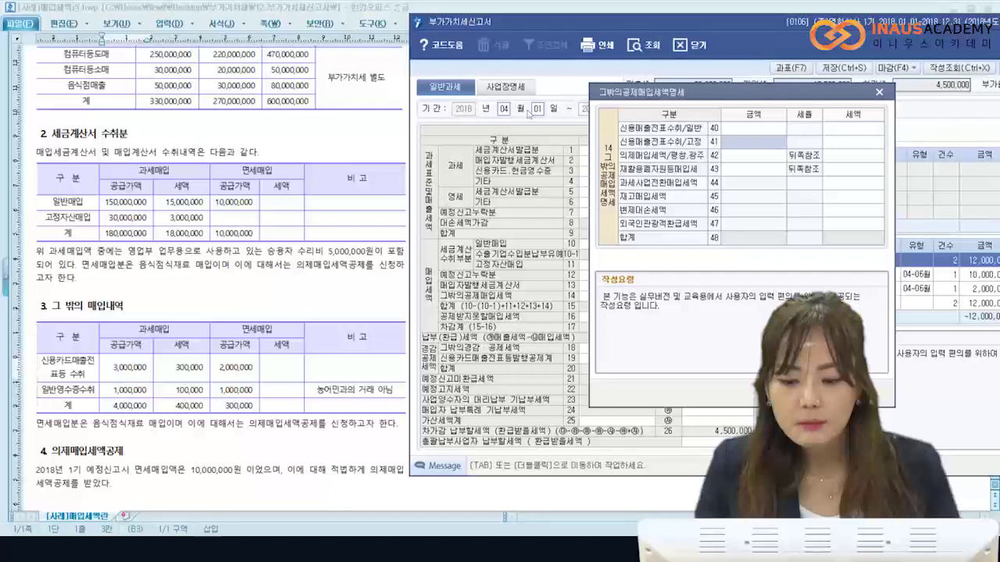
{"action": "key", "text": "Up"}
{"action": "key", "text": "Down"}
{"action": "key", "text": "Up"}
{"action": "key", "text": "Down"}
{"action": "key", "text": "Up"}
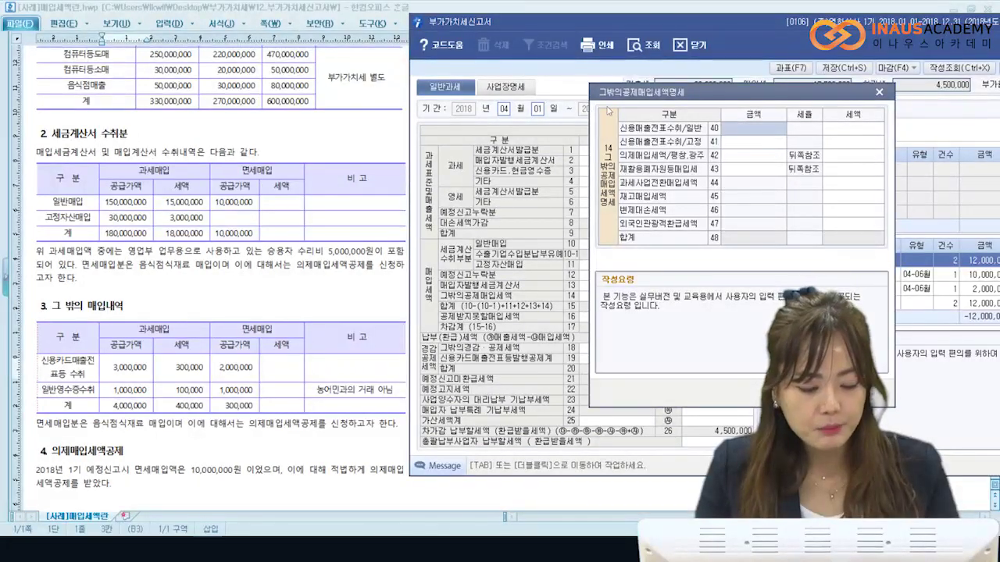
{"action": "type", "text": "3000000"}
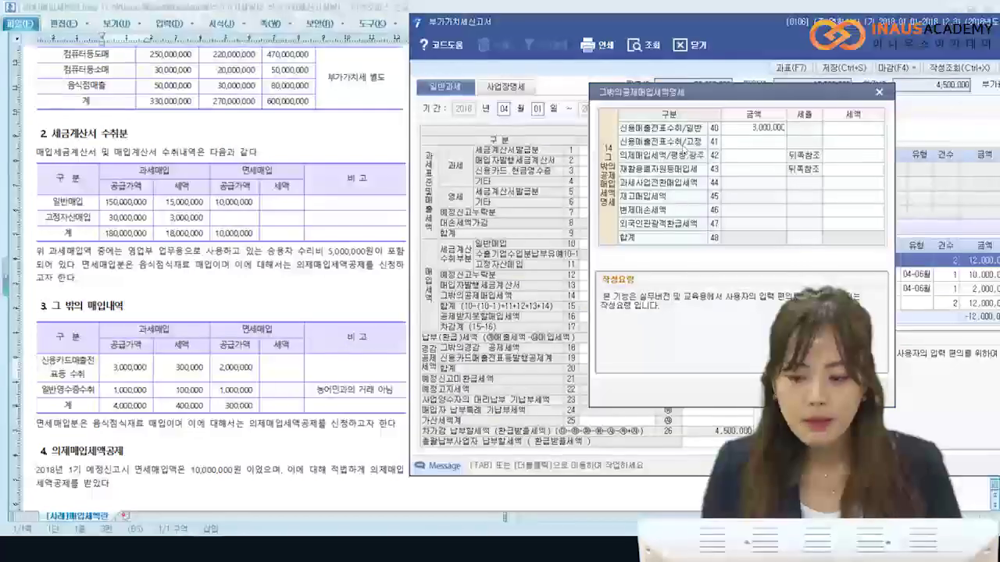
{"action": "key", "text": "Return"}
{"action": "type", "text": "3000000"}
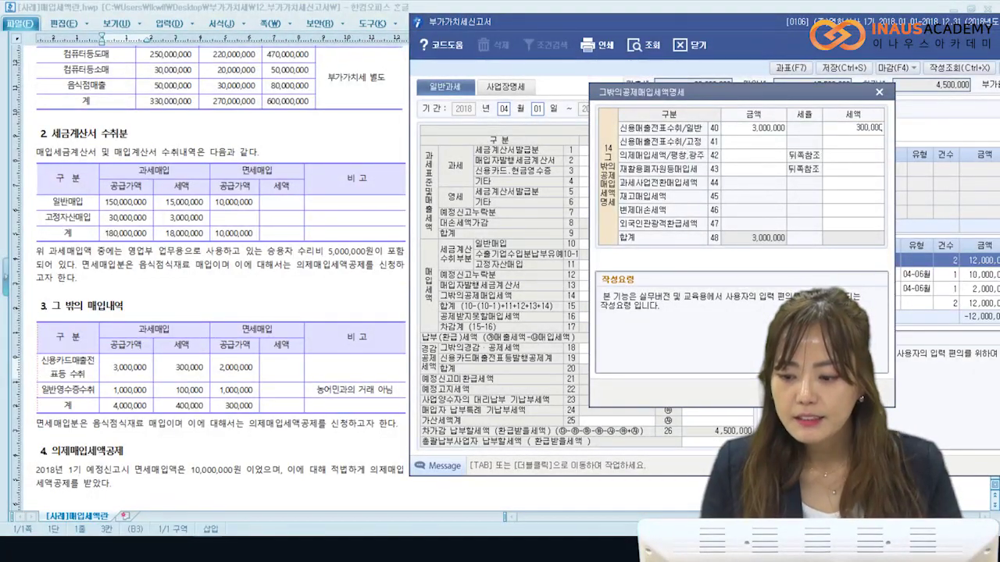
{"action": "key", "text": "Return"}
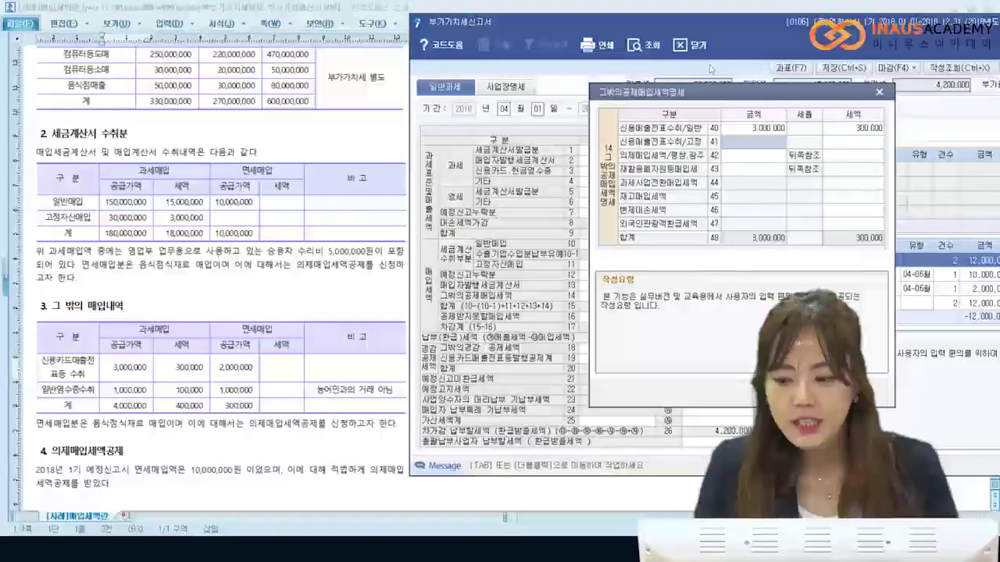
{"action": "left_click", "coordinate": [879, 91]}
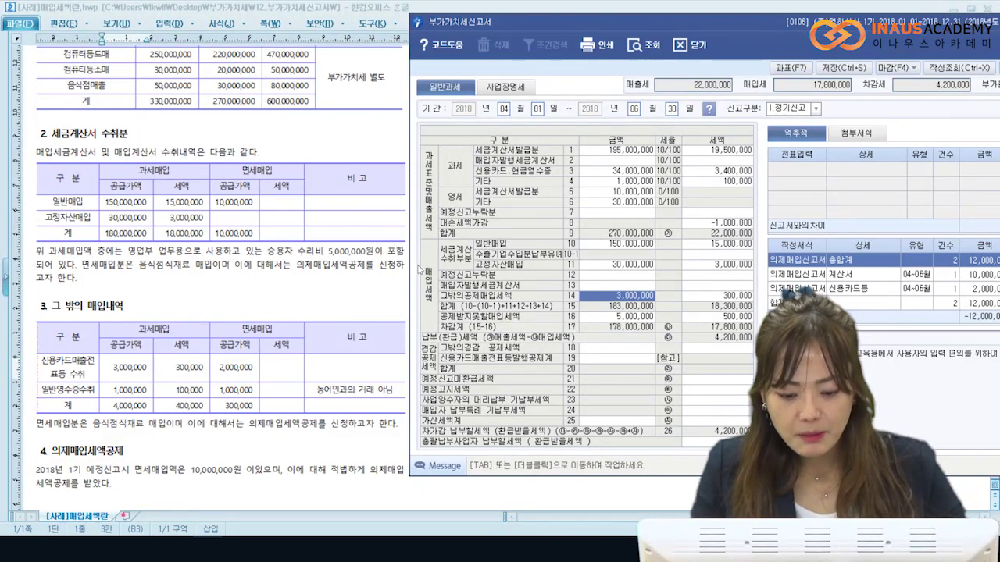
- Check the deemed input tax row (의제매입세액, row 42) in the other deductible input tax details, and close the details
{"action": "key", "text": "Tab"}
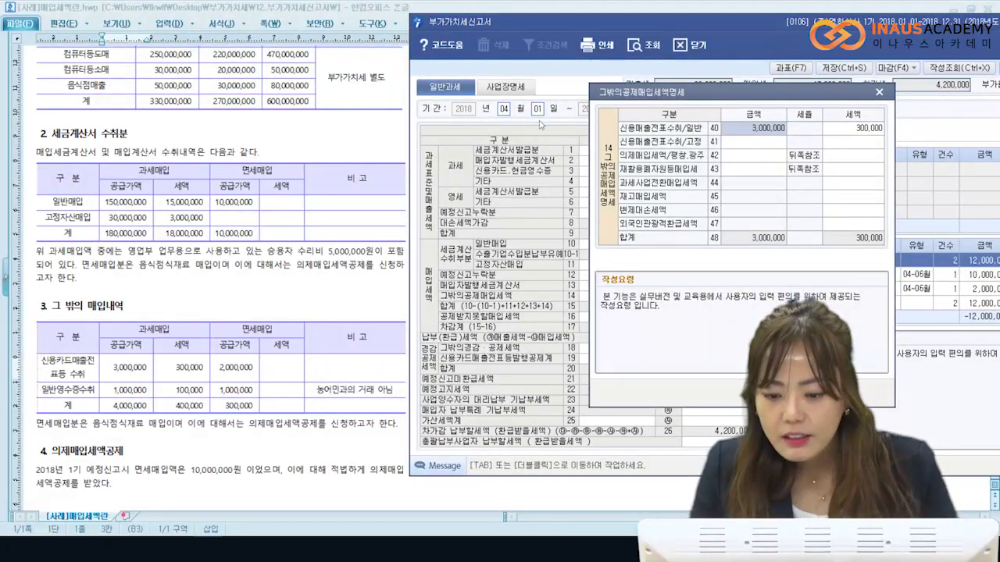
{"action": "key", "text": "Down"}
{"action": "key", "text": "Down"}
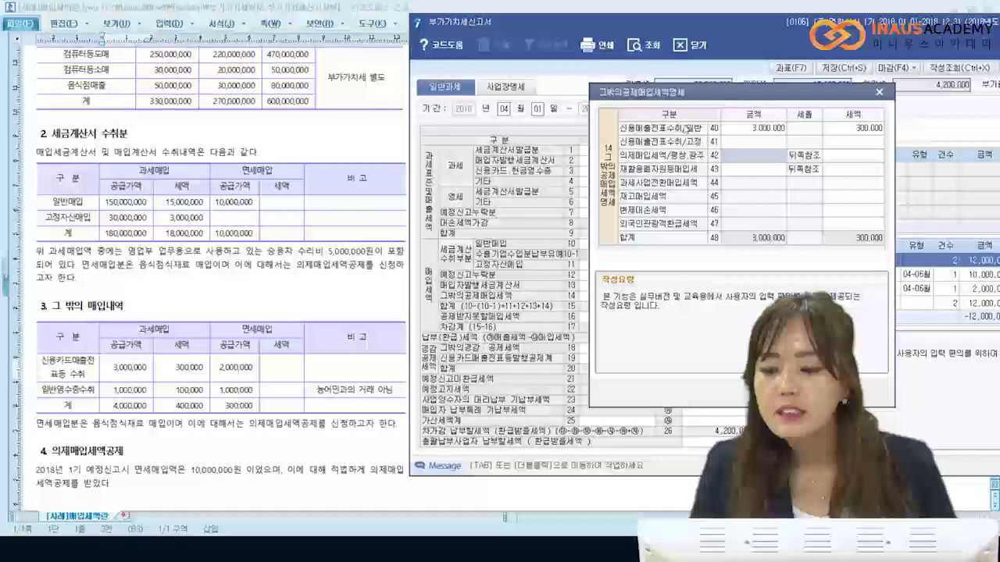
{"action": "key", "text": "Tab"}
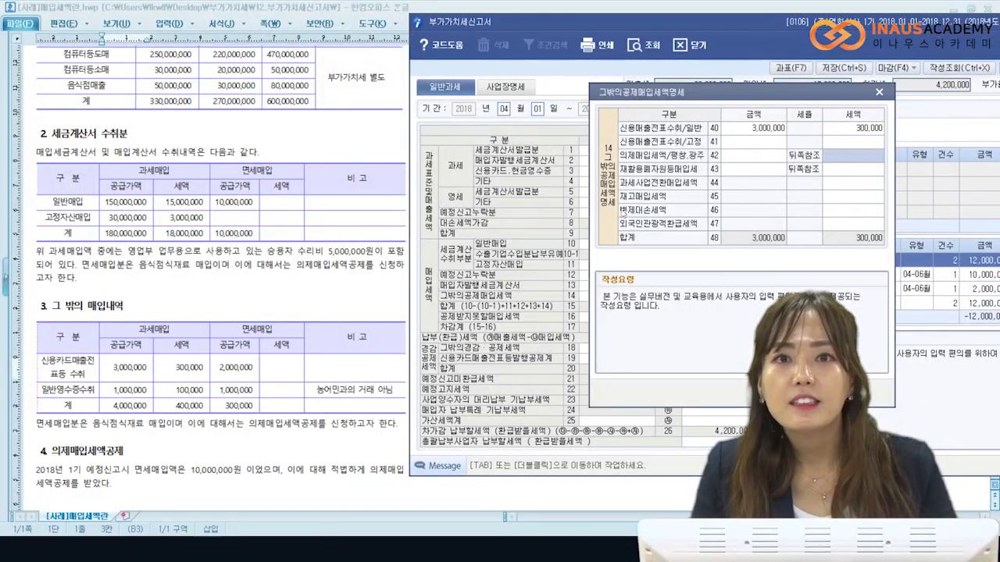
{"action": "key", "text": "Escape"}
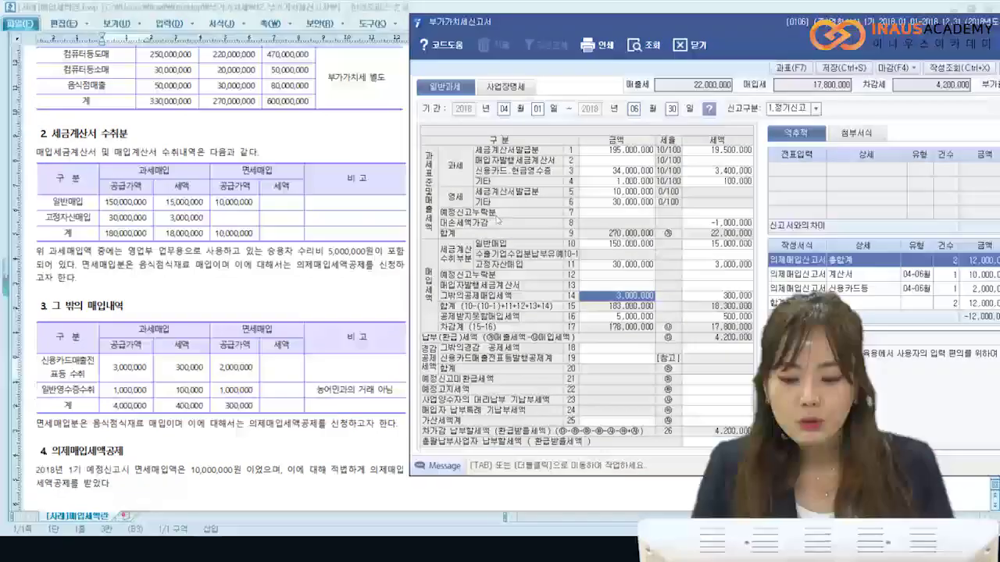
- Open the deemed input tax credit report (의제매입세액공제신고서) and review the invoice purchase line of supplier 식재료
{"action": "left_click", "coordinate": [170, 450]}
{"action": "double_click", "coordinate": [797, 260]}
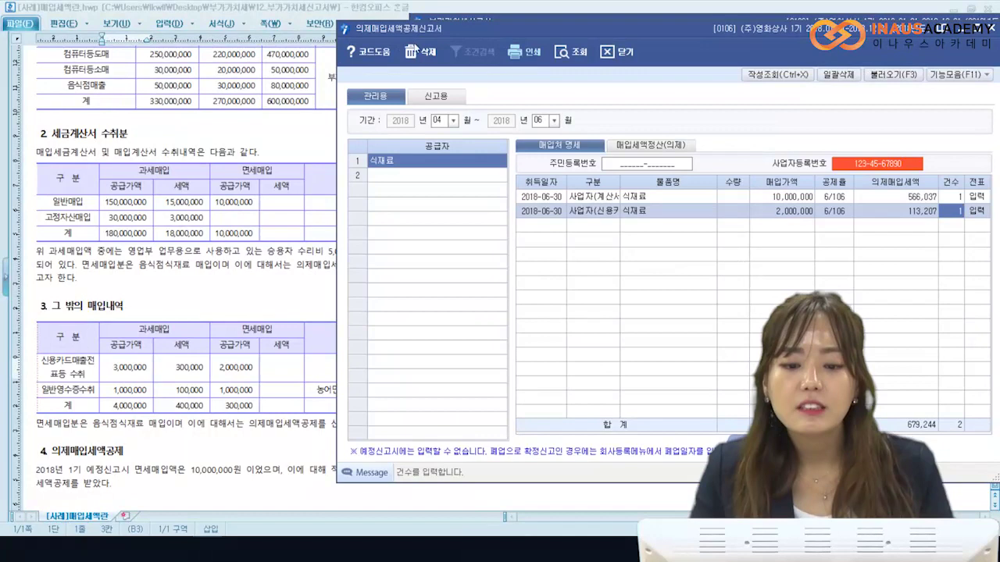
{"action": "left_click_drag", "start_coordinate": [418, 32], "coordinate": [479, 32]}
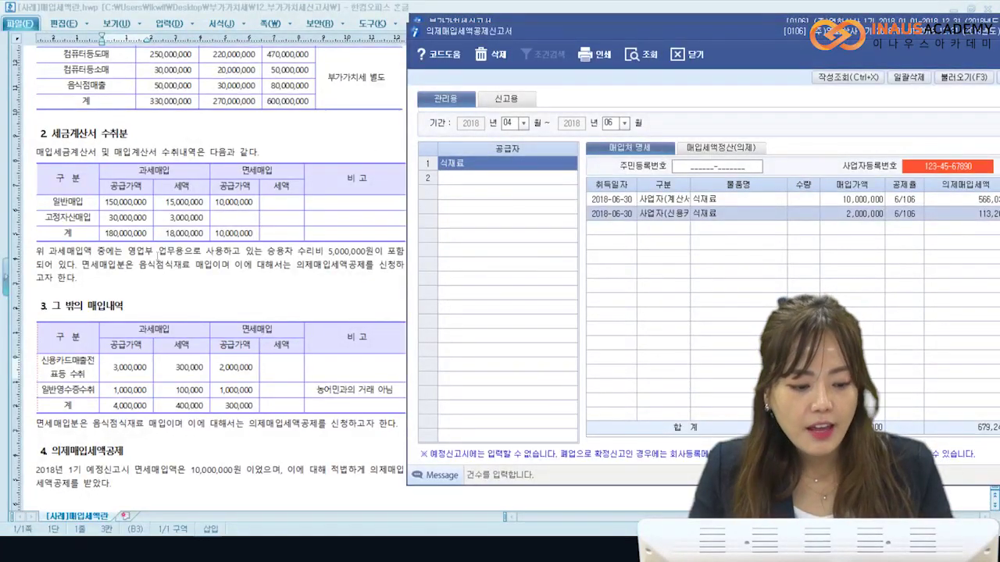
{"action": "key", "text": "Return"}
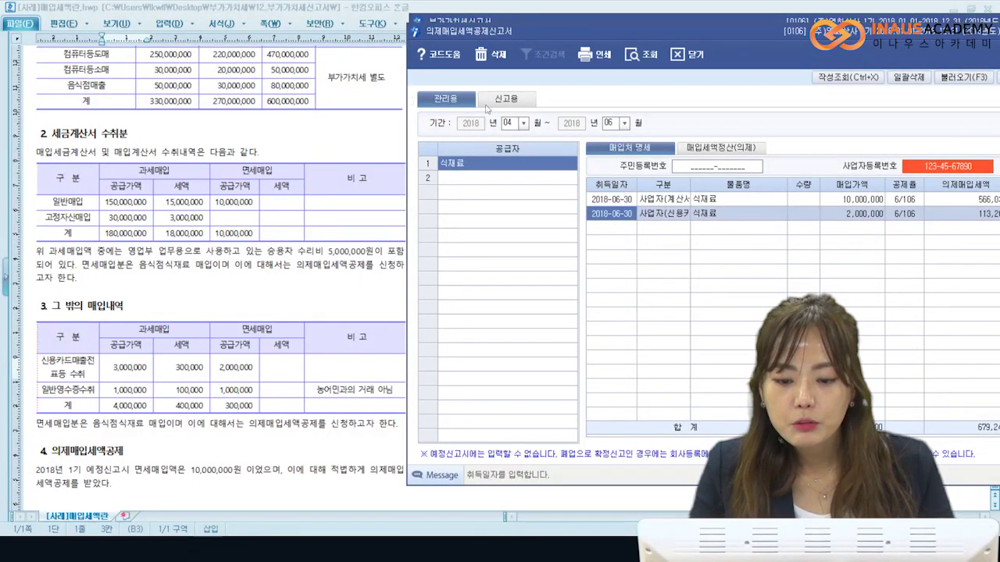
{"action": "left_click", "coordinate": [431, 160]}
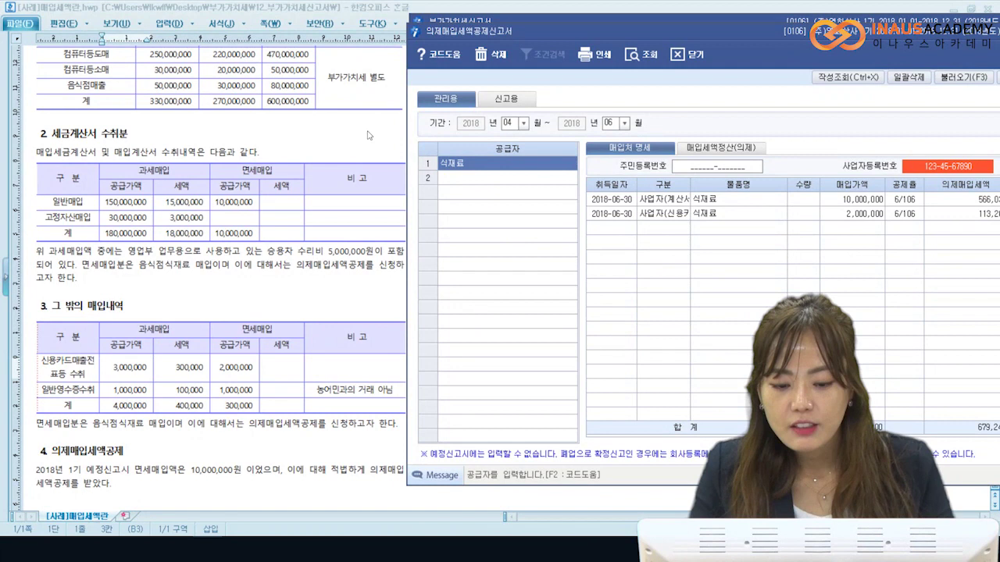
{"action": "key", "text": "Return"}
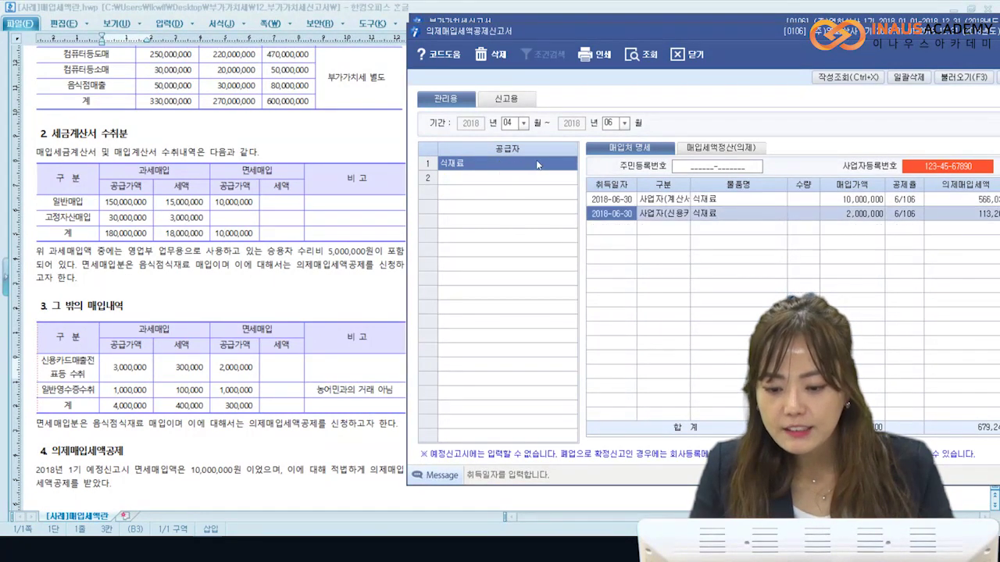
{"action": "key", "text": "Return"}
{"action": "key", "text": "Return"}
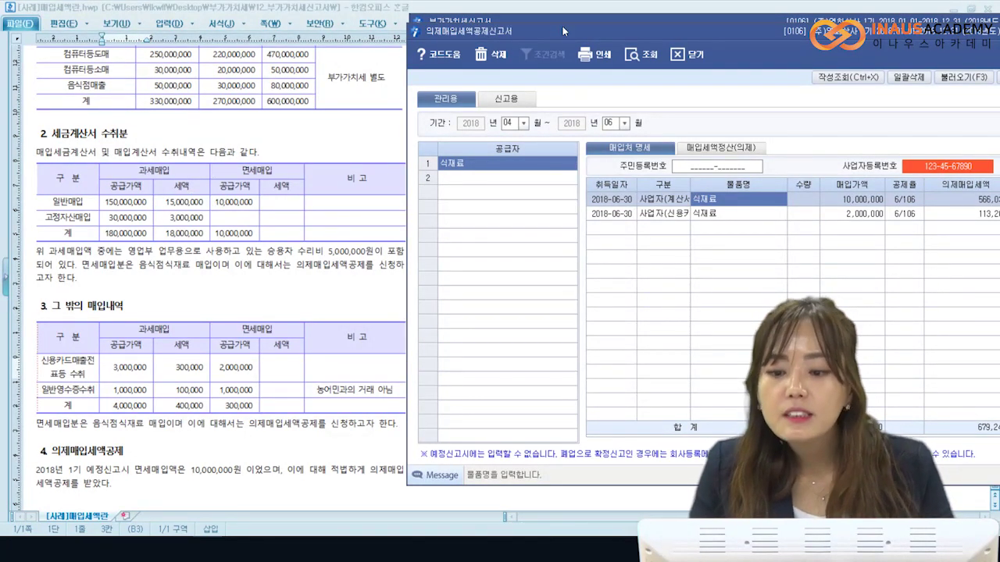
{"action": "left_click_drag", "start_coordinate": [504, 28], "coordinate": [430, 26]}
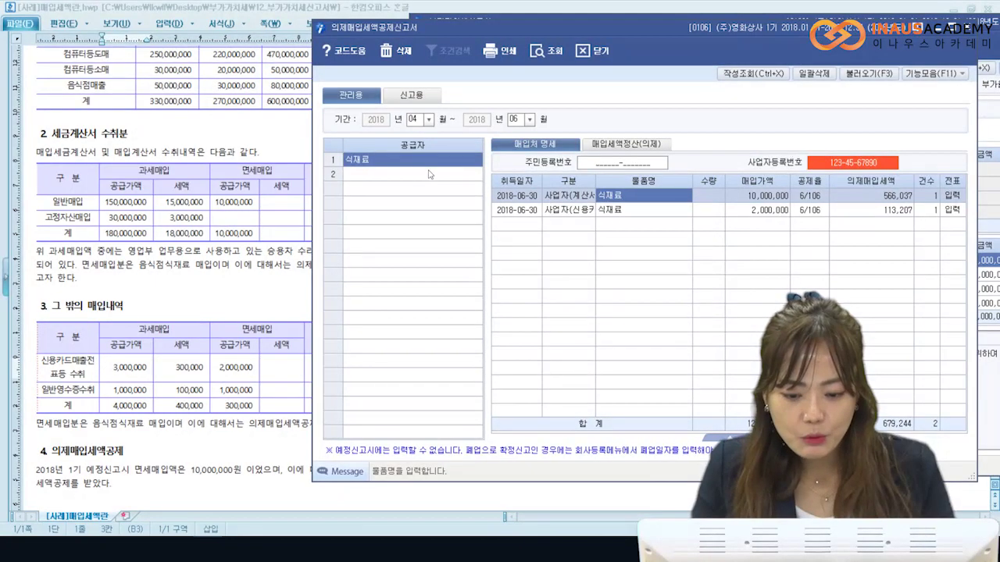
- Examine the item, purchase amount, deduction rate and deemed input tax of 식재료's credit card and invoice purchase lines
{"action": "left_click", "coordinate": [504, 209]}
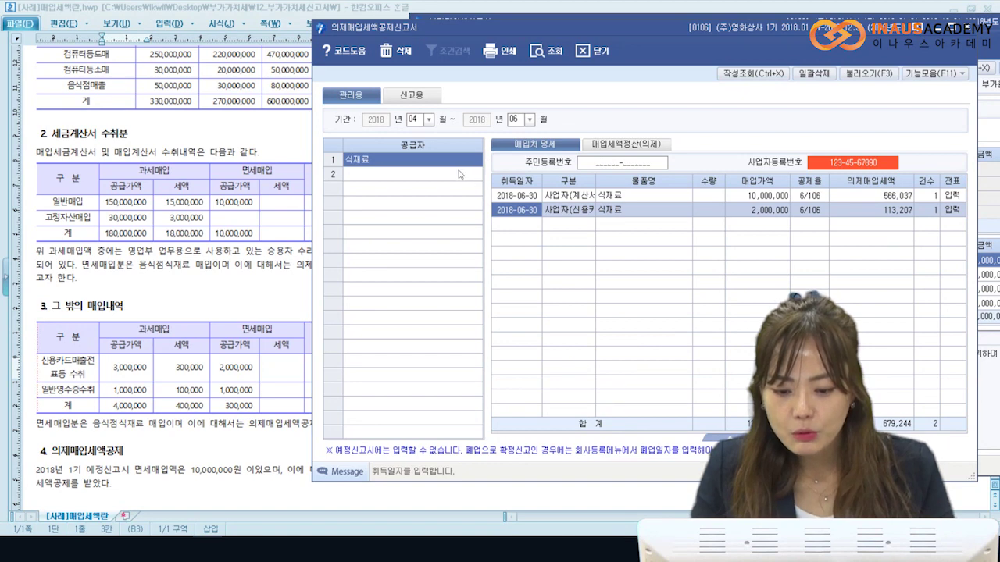
{"action": "key", "text": "Return"}
{"action": "key", "text": "Return"}
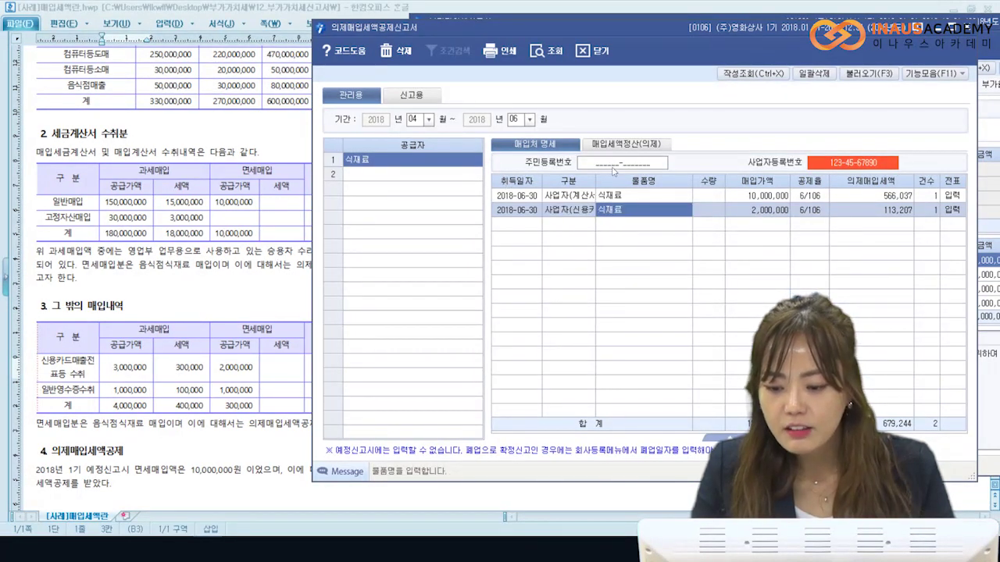
{"action": "key", "text": "Return"}
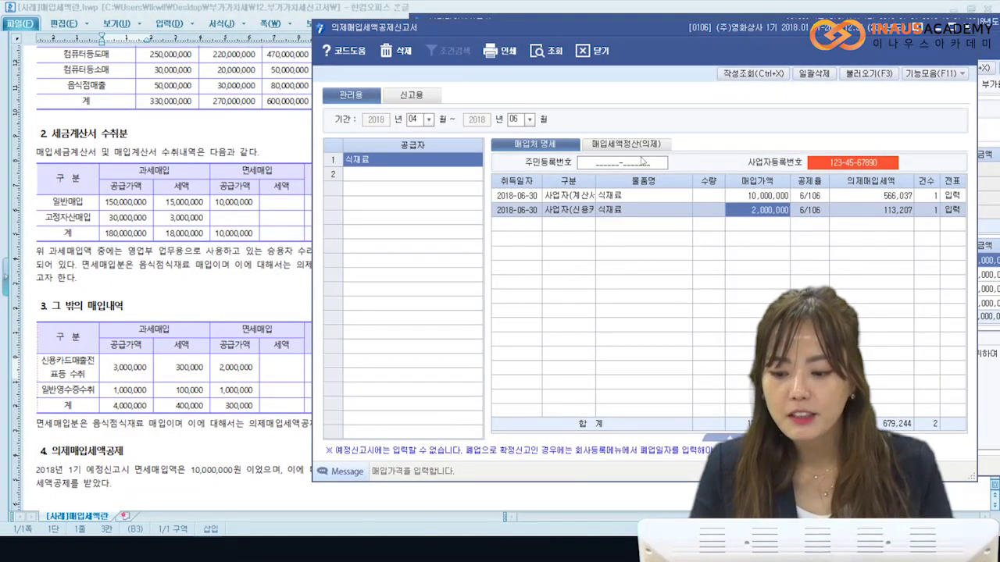
{"action": "key", "text": "Up"}
{"action": "key", "text": "Right"}
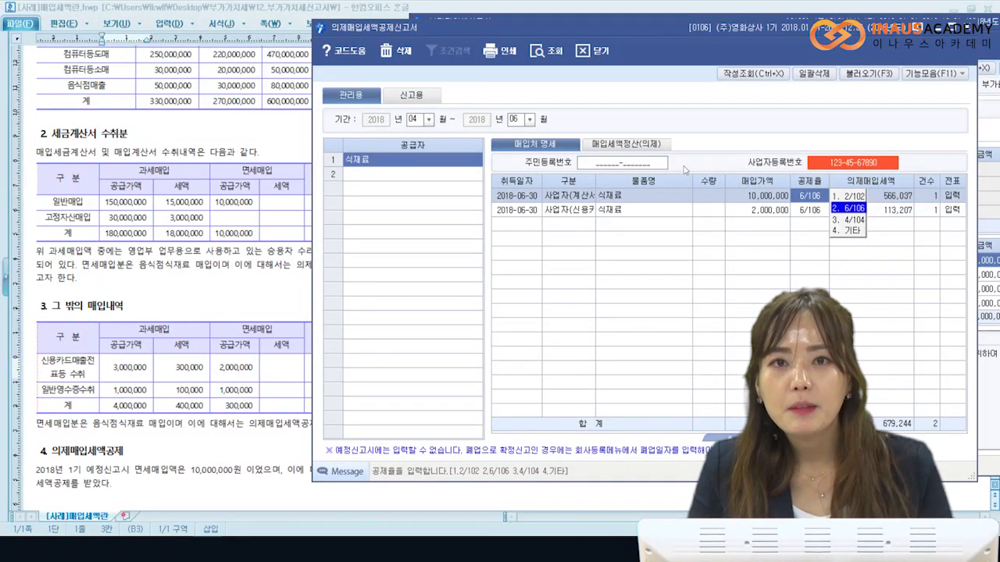
{"action": "key", "text": "Return"}
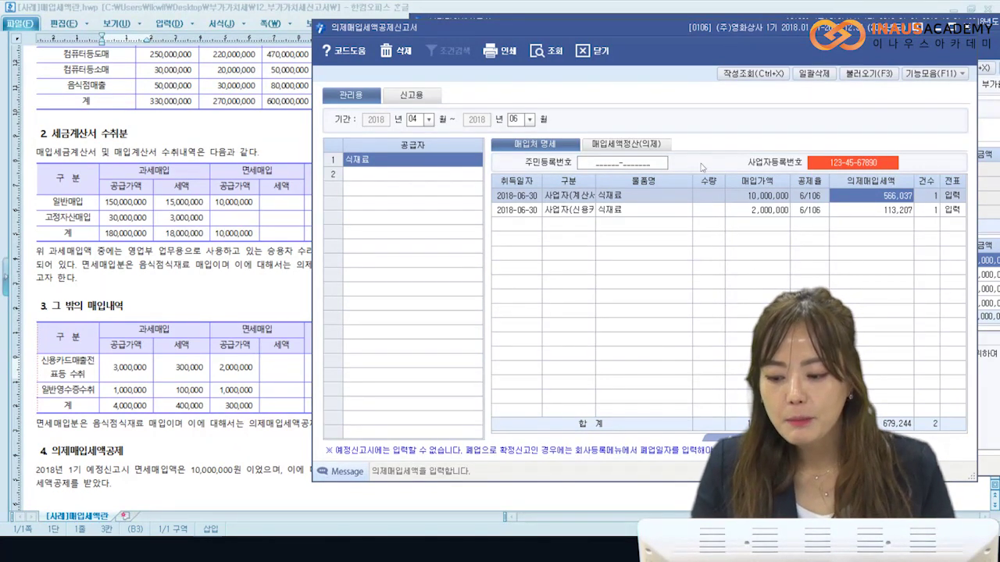
{"action": "key", "text": "Down"}
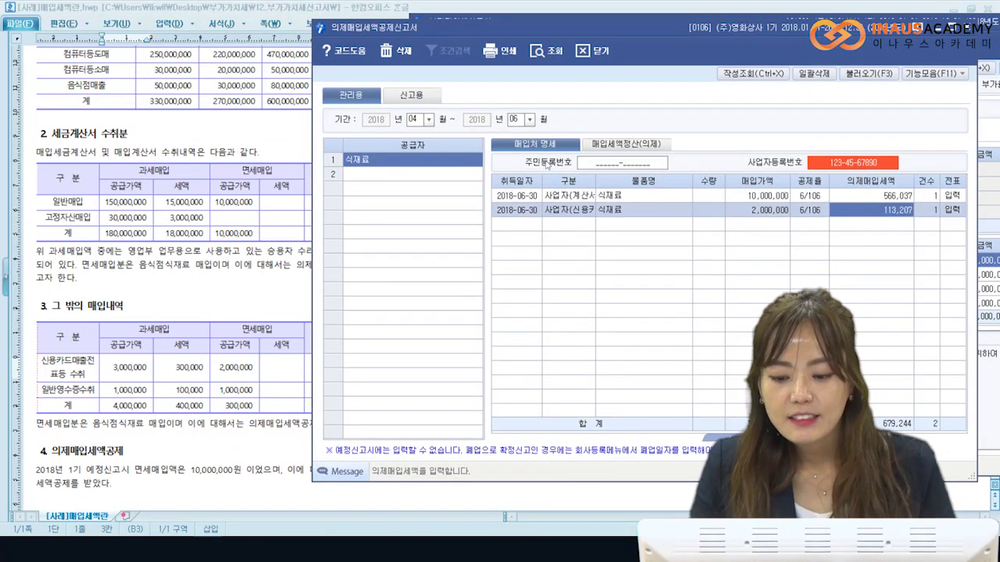
{"action": "key", "text": "Up"}
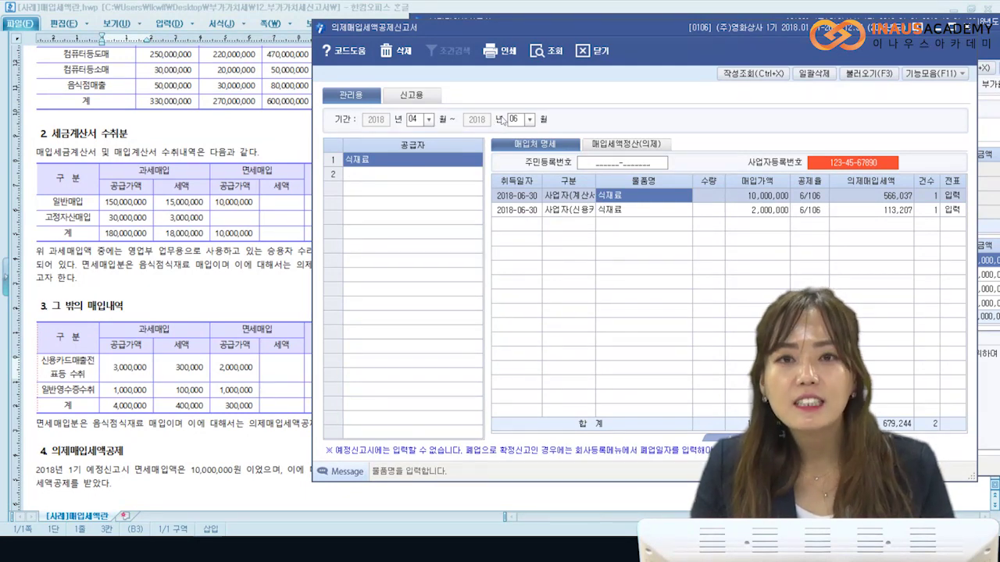
- Open the deemed input tax settlement (매입세액정산(의제)) and consult the restaurant sales in section 1 (업황) of the case document
{"action": "left_click", "coordinate": [626, 145]}
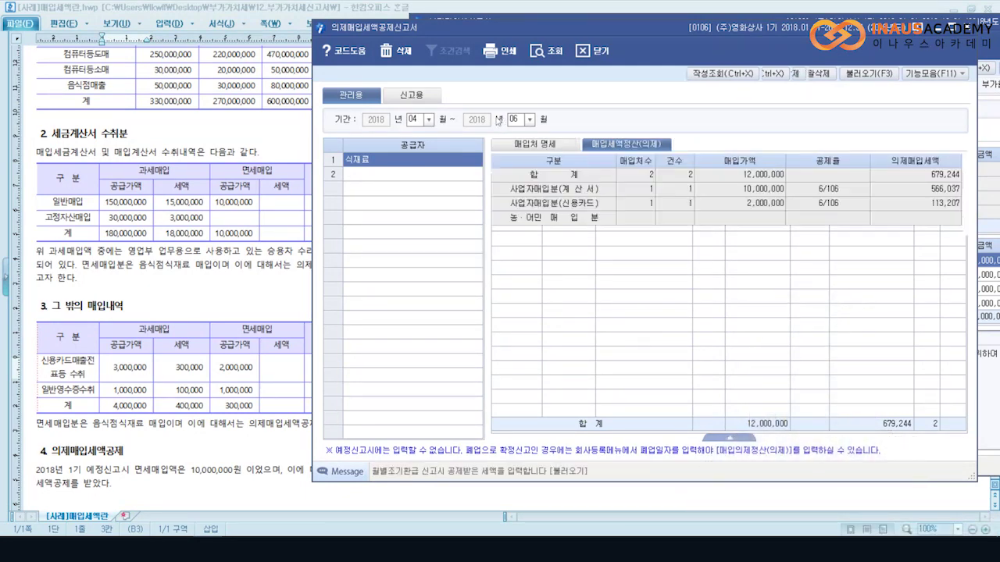
{"action": "left_click_drag", "start_coordinate": [481, 22], "coordinate": [504, 19]}
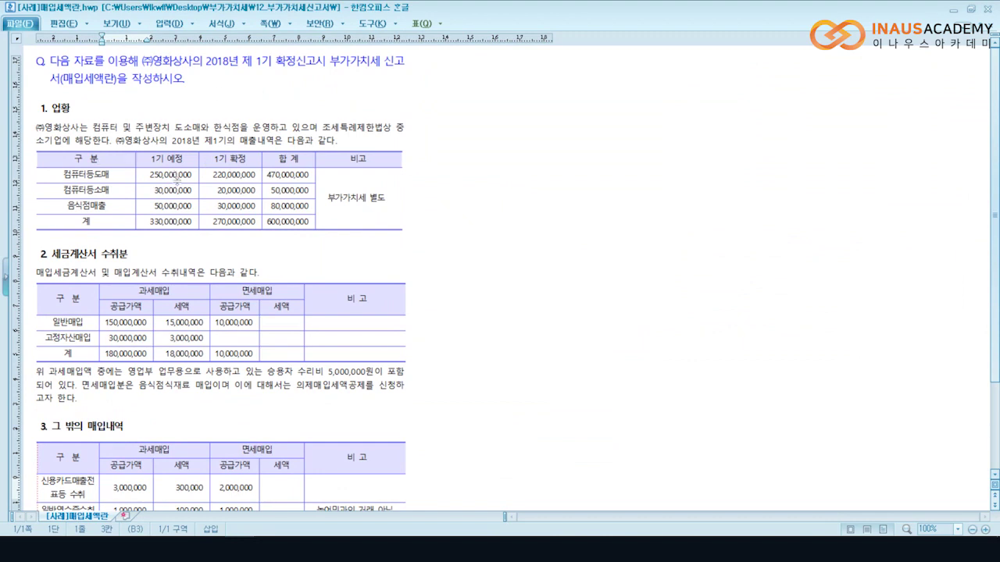
{"action": "mouse_move", "coordinate": [238, 547]}
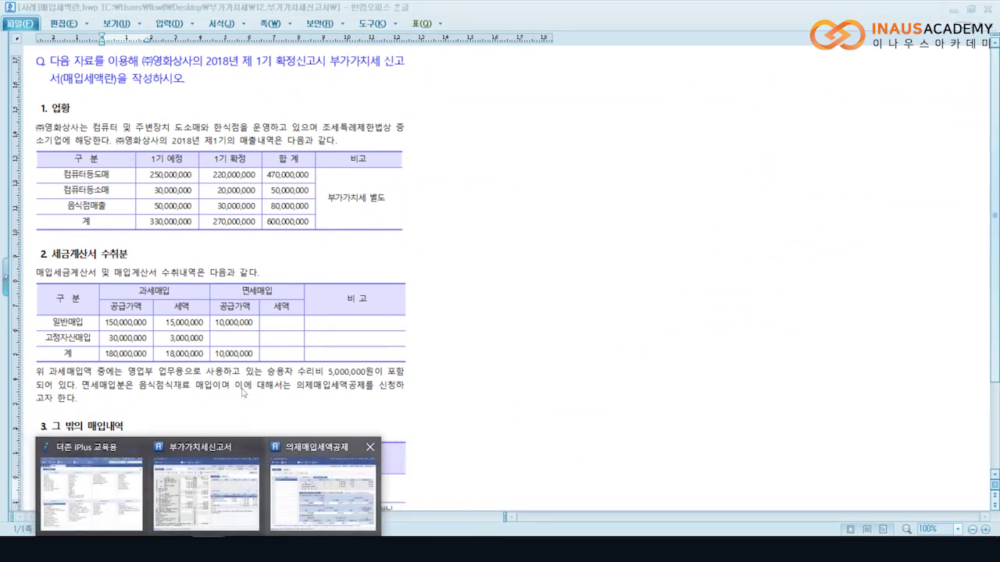
{"action": "left_click", "coordinate": [323, 480]}
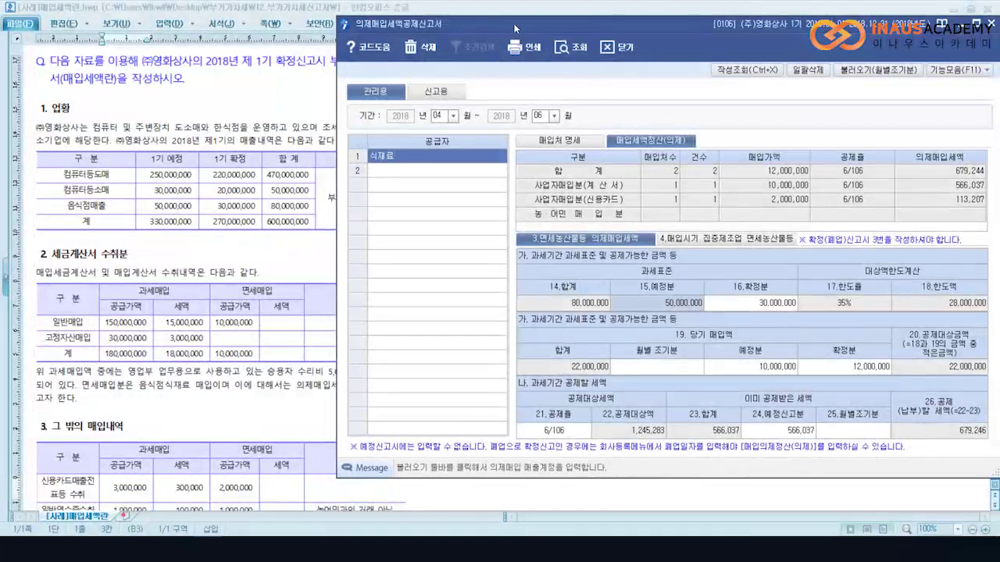
{"action": "left_click_drag", "start_coordinate": [500, 28], "coordinate": [497, 20]}
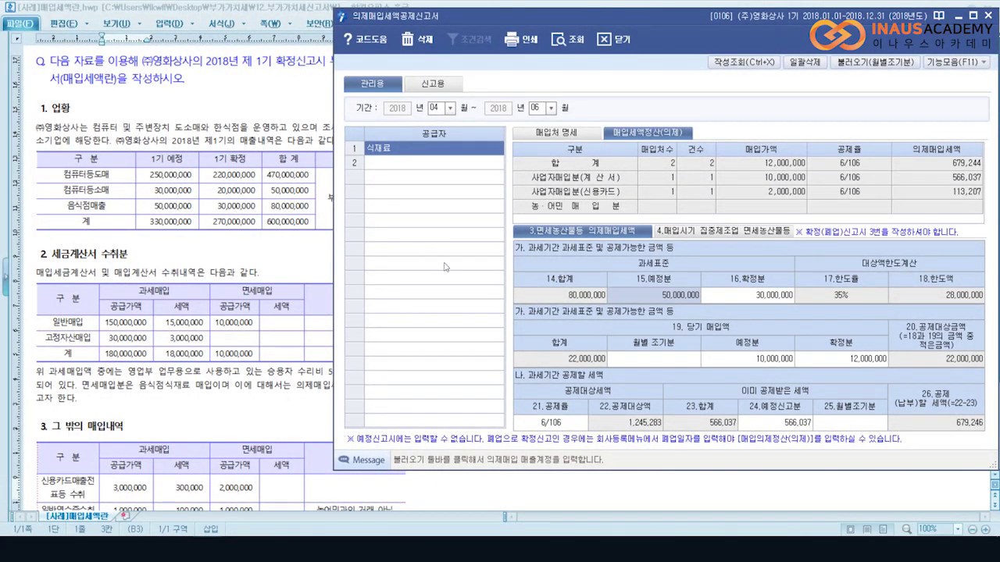
- Check the settlement's preliminary and final purchase amounts (예정분, 확정분) against sections 2 to 4 of the case document
{"action": "key", "text": "Return"}
{"action": "key", "text": "Return"}
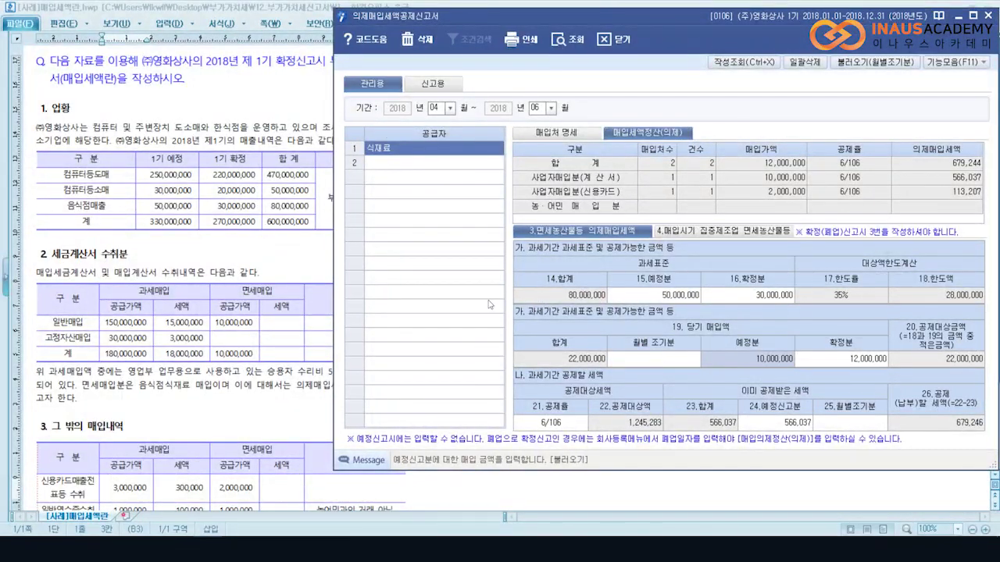
{"action": "key", "text": "Return"}
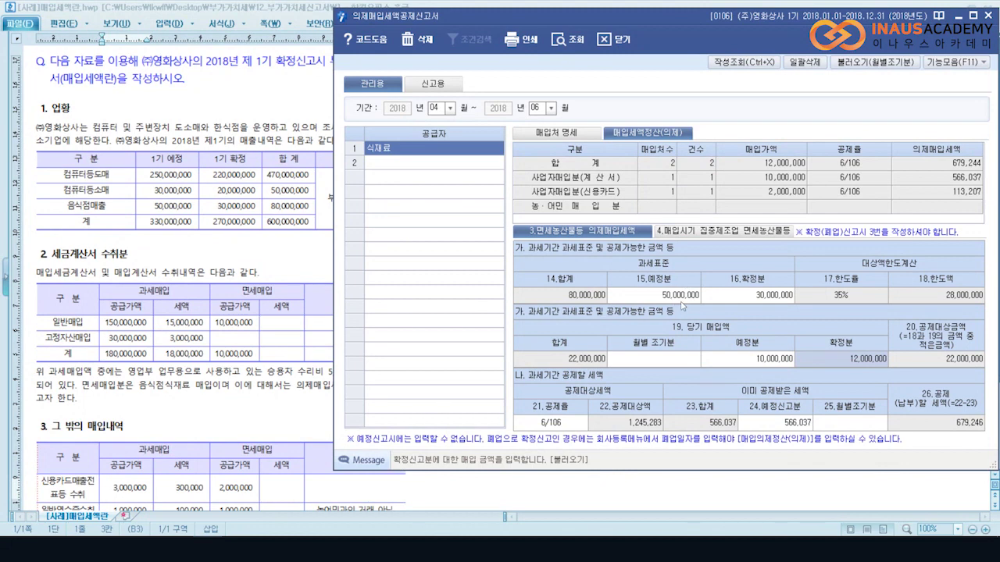
{"action": "left_click", "coordinate": [94, 373]}
{"action": "scroll", "coordinate": [85, 348], "scroll_direction": "down", "scroll_amount": 3}
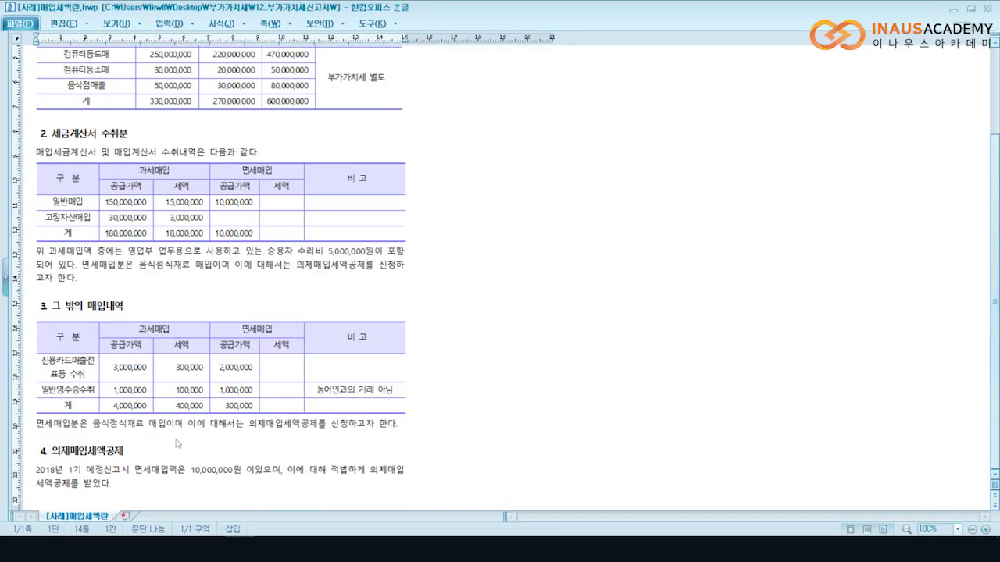
{"action": "key", "text": "alt+Tab"}
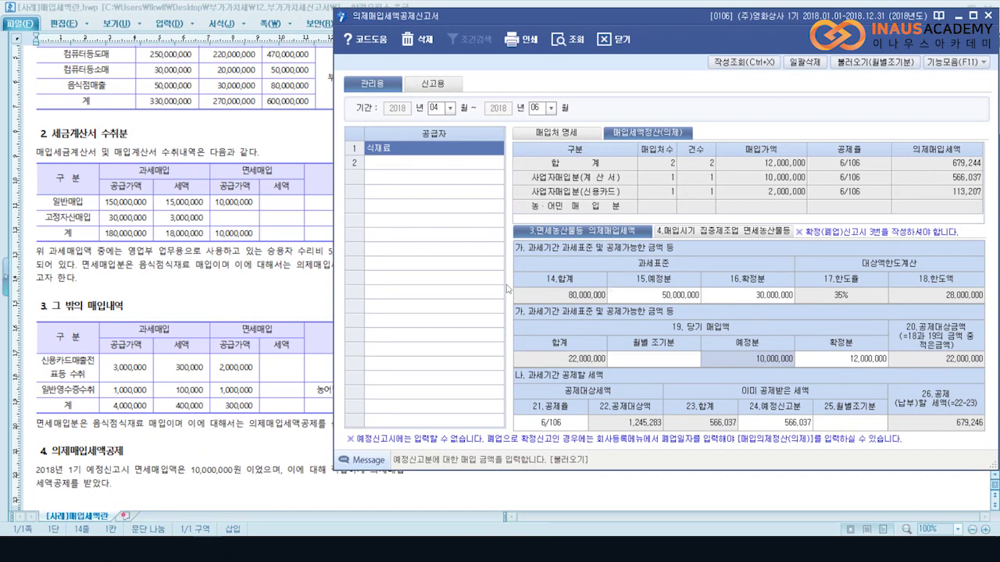
- Examine the total, monthly early-refund and preliminary amounts under current-period purchases (19. 당기 매입액) in the settlement
{"action": "key", "text": "Left"}
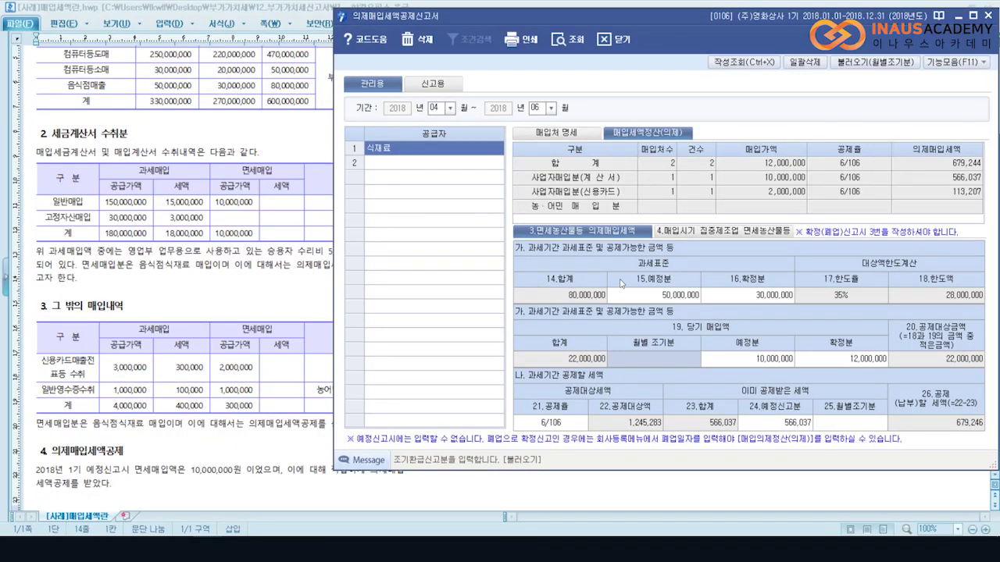
{"action": "key", "text": "Right"}
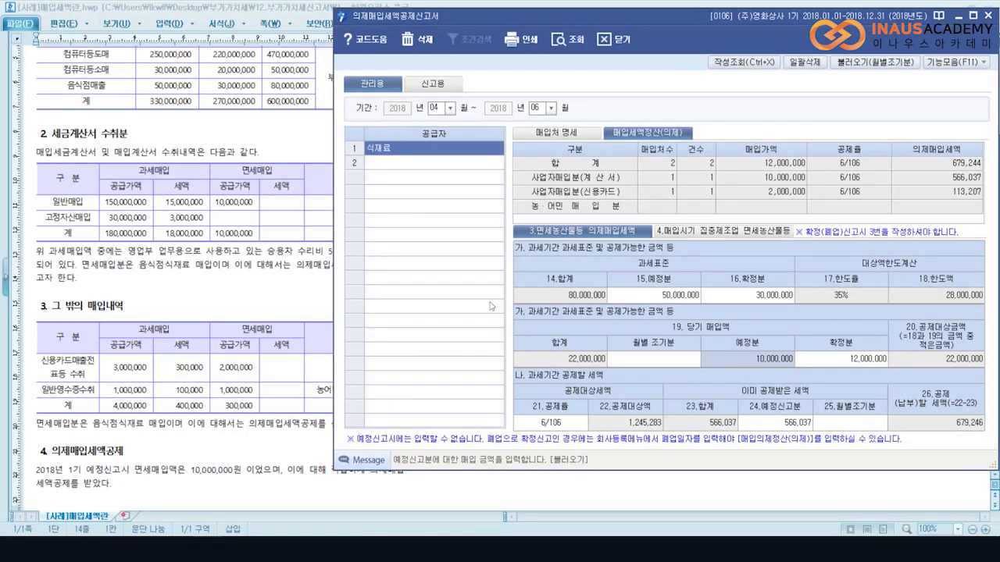
{"action": "key", "text": "Left"}
{"action": "key", "text": "Left"}
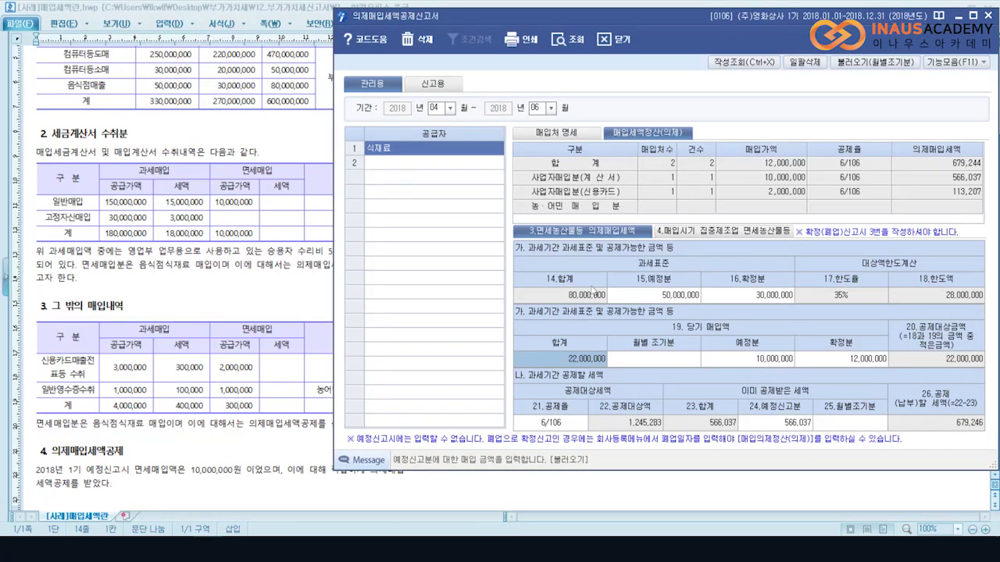
{"action": "key", "text": "Right"}
{"action": "key", "text": "Right"}
{"action": "key", "text": "Right"}
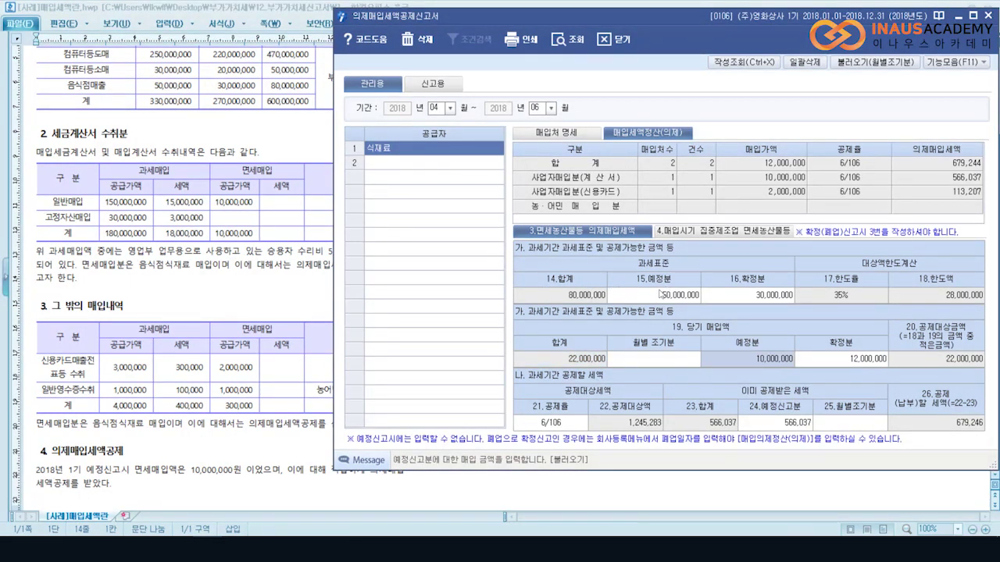
{"action": "key", "text": "Left"}
{"action": "key", "text": "Left"}
{"action": "key", "text": "Left"}
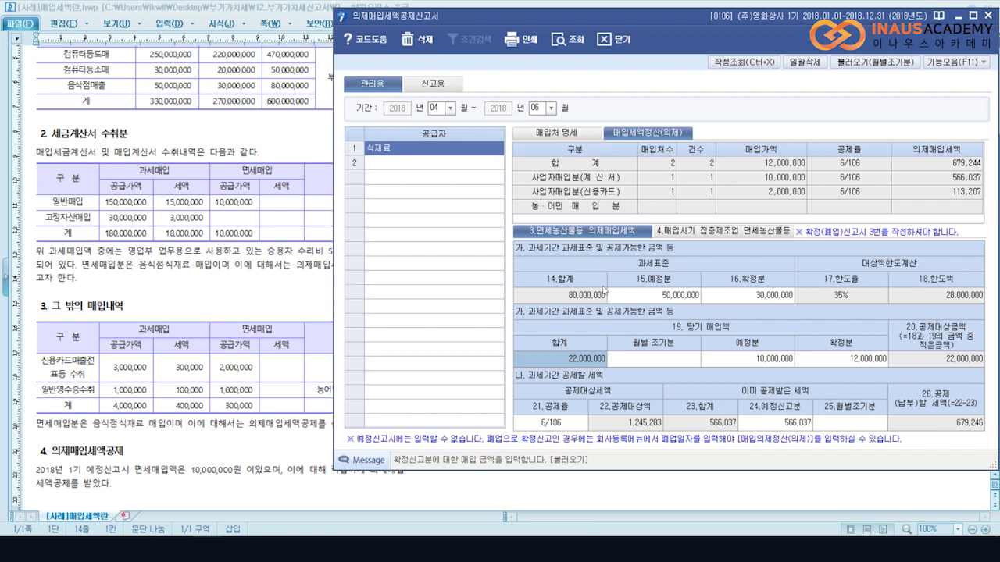
- Examine the preliminary, monthly early-refund and total fields of the already deducted tax (이미 공제받은 세액)
{"action": "key", "text": "Return"}
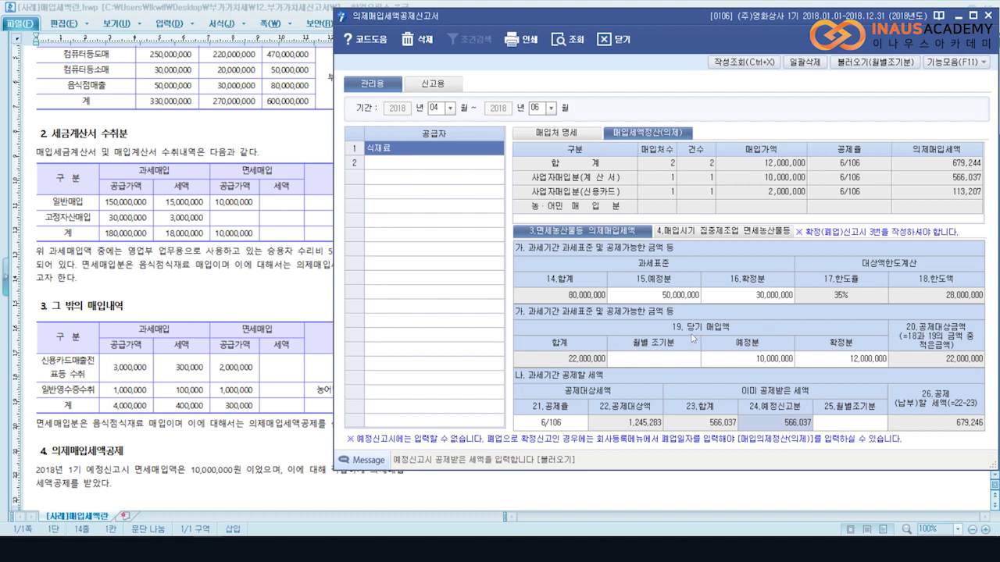
{"action": "key", "text": "Return"}
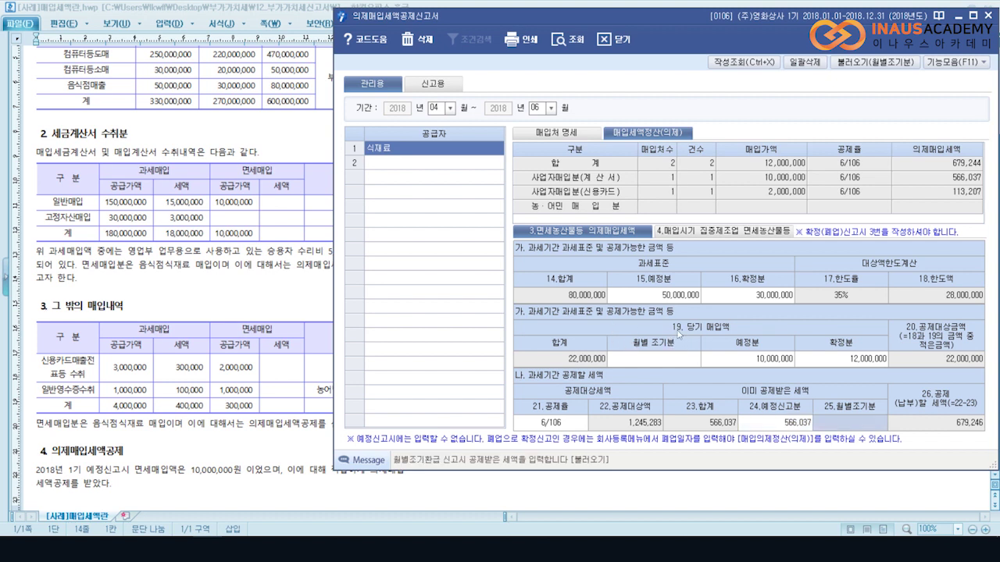
{"action": "key", "text": "shift+Tab"}
{"action": "key", "text": "shift+Tab"}
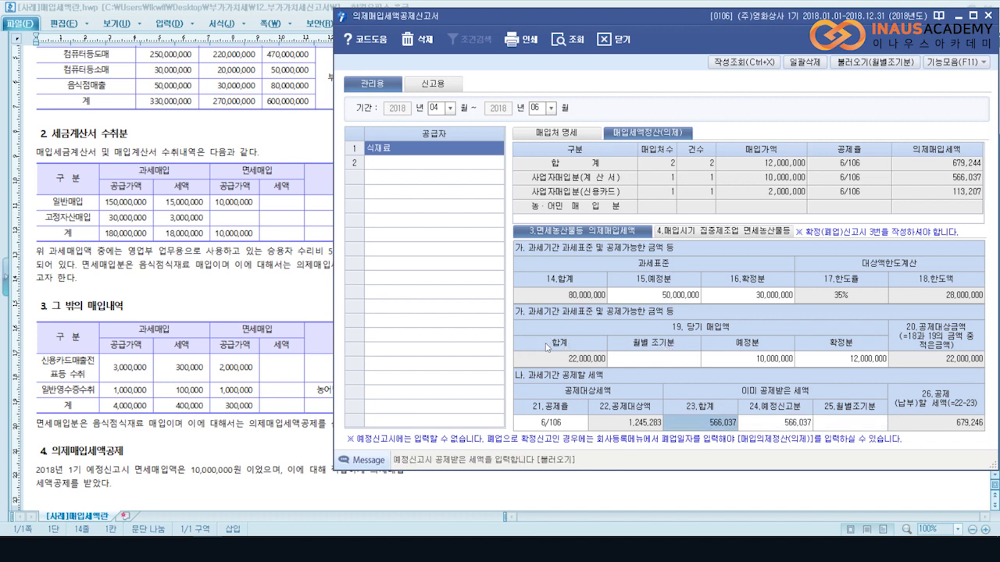
- Recalculate the deemed credit taken in the preliminary return (24. 예정신고분) in the calculator as 10,000,000 ÷ 106 × 6
{"action": "key", "text": "Return"}
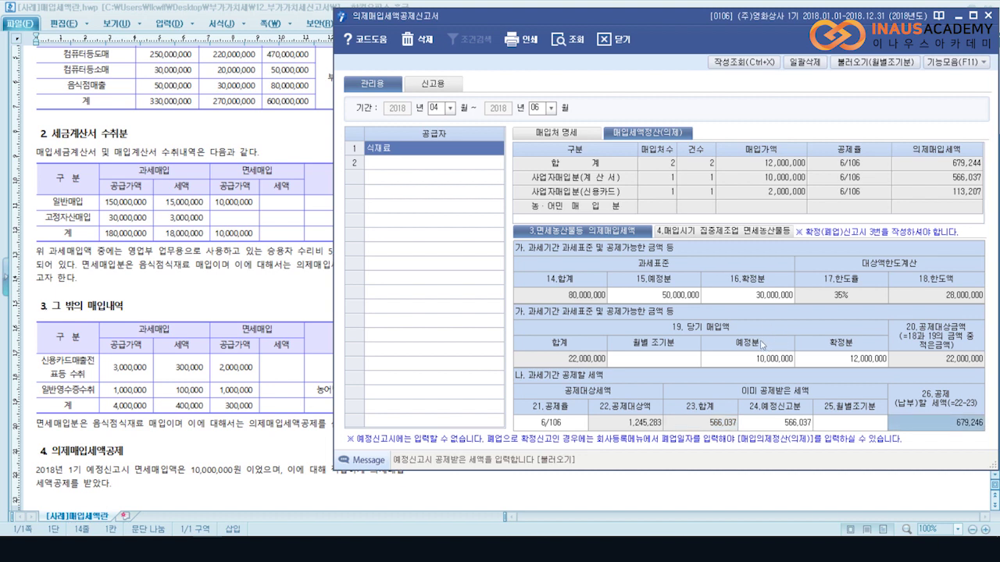
{"action": "key", "text": "Up"}
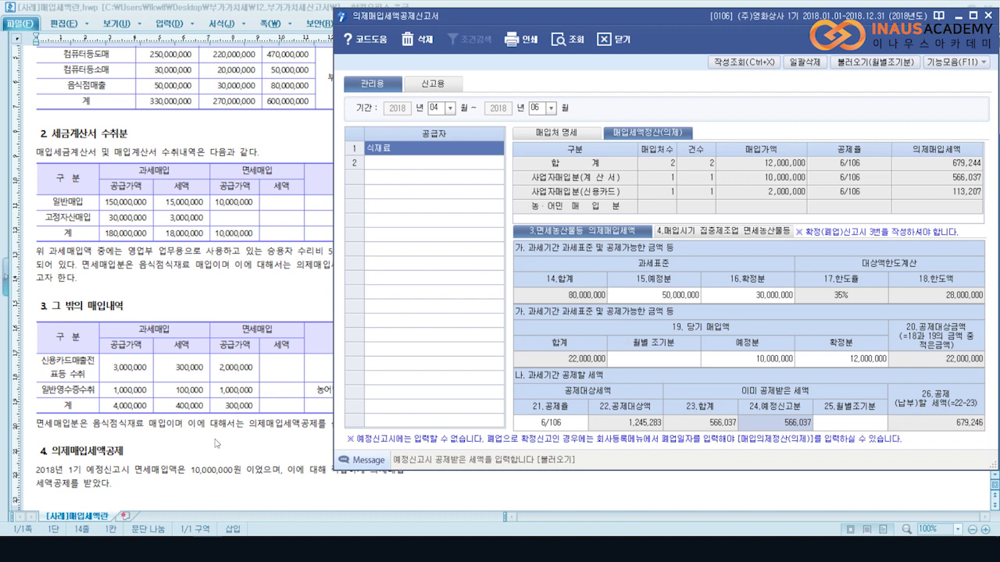
{"action": "key", "text": "XF86Calculator"}
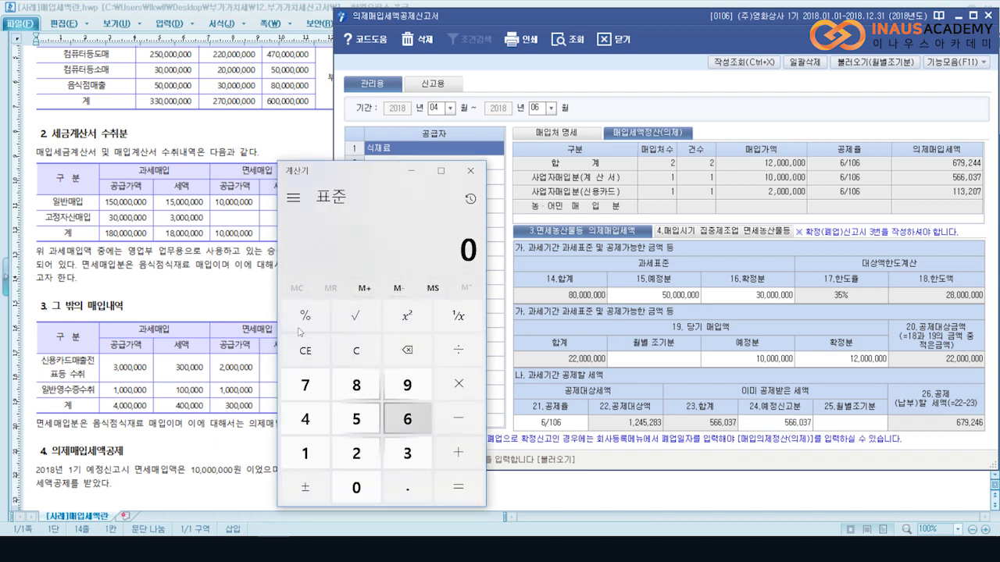
{"action": "type", "text": "10000000/"}
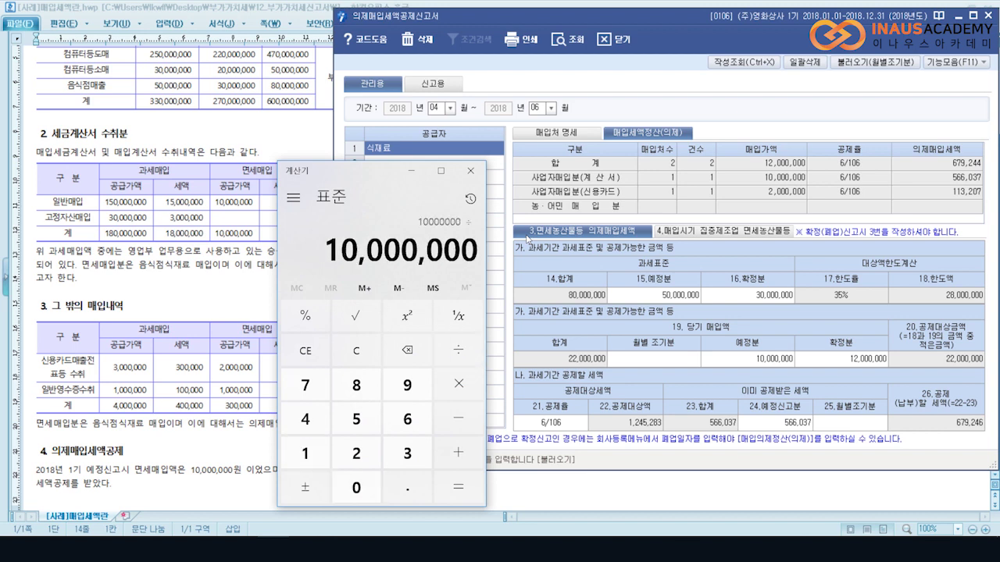
{"action": "type", "text": "106"}
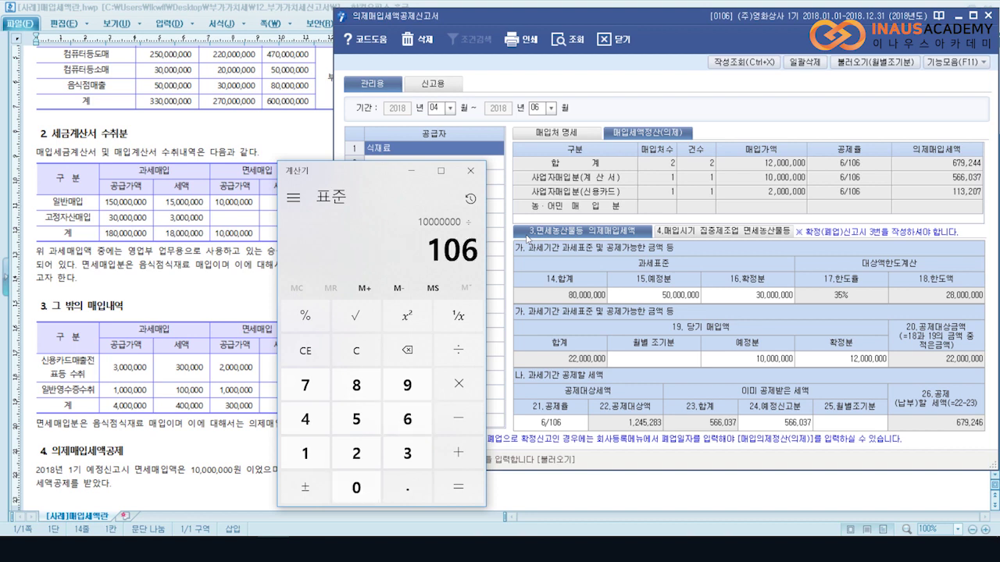
{"action": "type", "text": "*"}
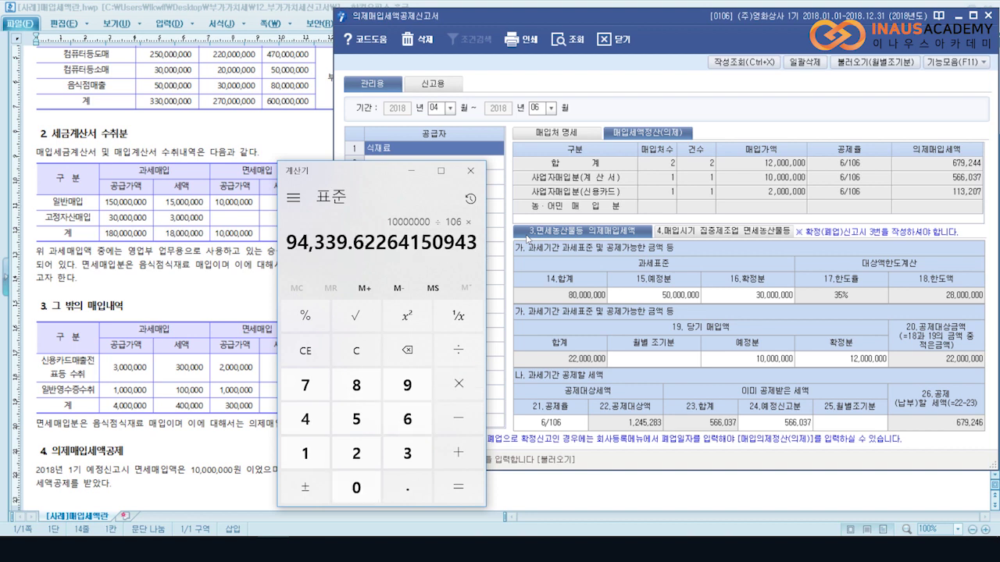
{"action": "type", "text": "6"}
{"action": "key", "text": "Return"}
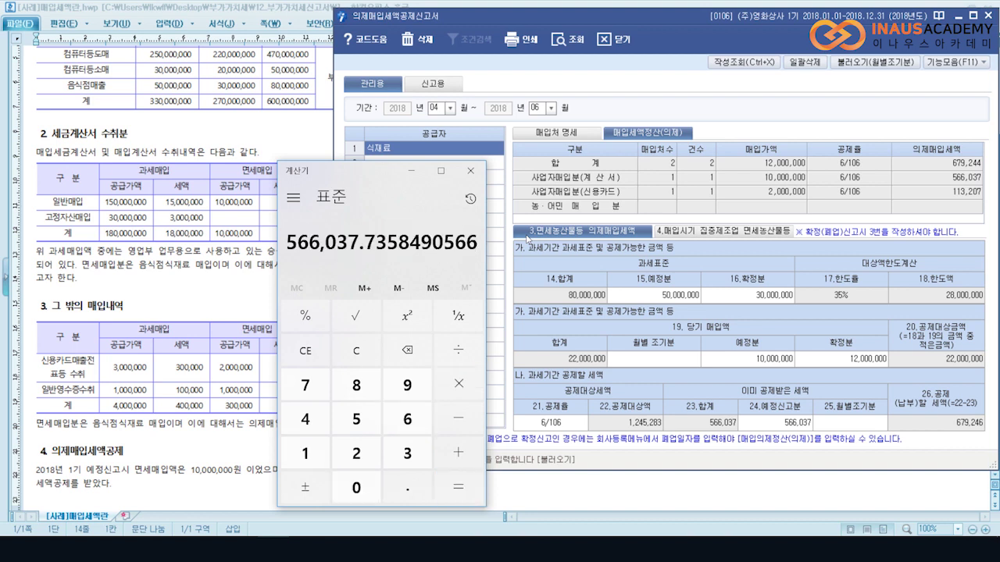
- Return to the deemed input tax settlement and place the VAT return (부가가치세신고서) beside it for transferring the credit
{"action": "left_click", "coordinate": [631, 343]}
{"action": "key", "text": "Return"}
{"action": "key", "text": "Return"}
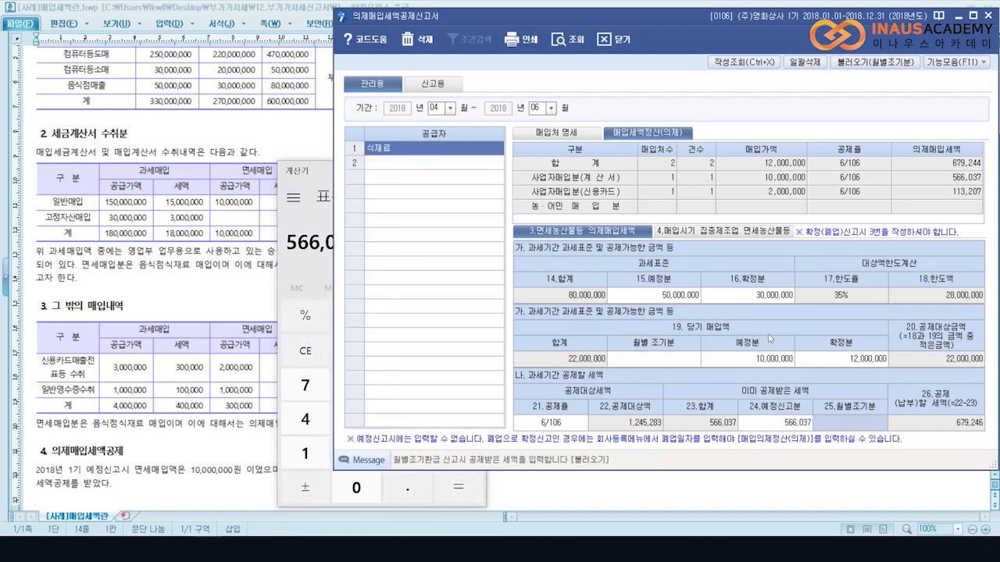
{"action": "left_click", "coordinate": [297, 171]}
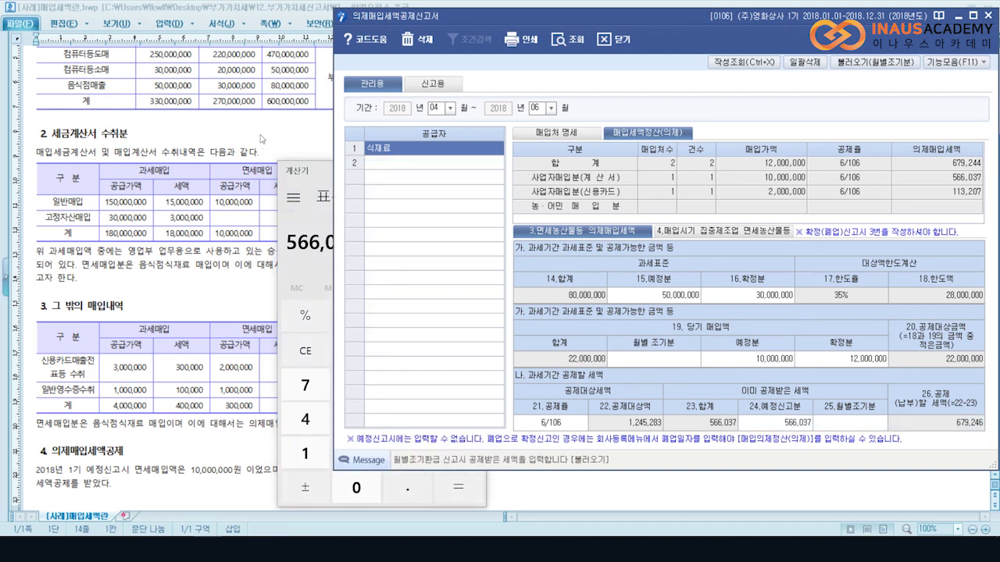
{"action": "left_click", "coordinate": [334, 140]}
{"action": "left_click_drag", "start_coordinate": [551, 18], "coordinate": [240, 23]}
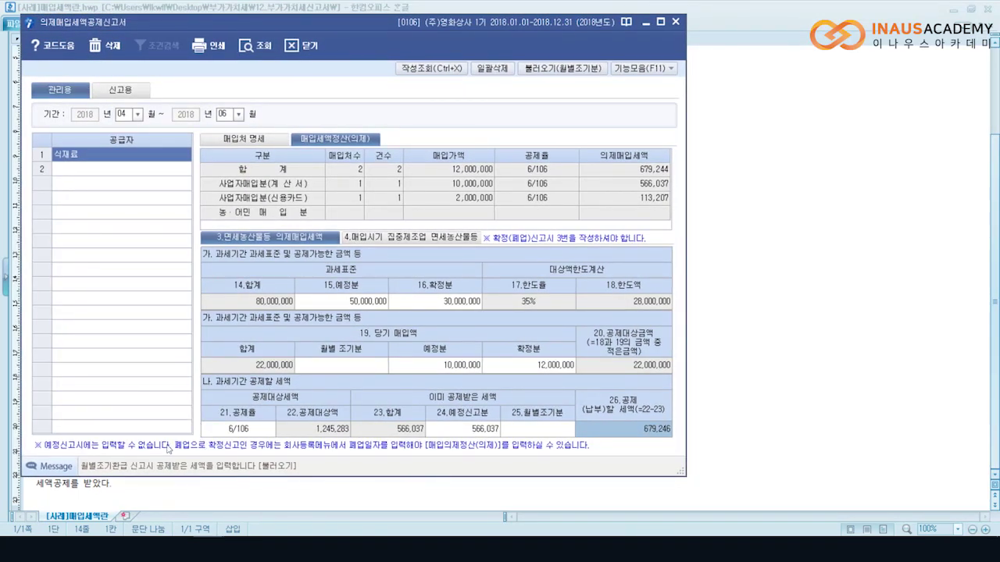
{"action": "key", "text": "alt+Tab"}
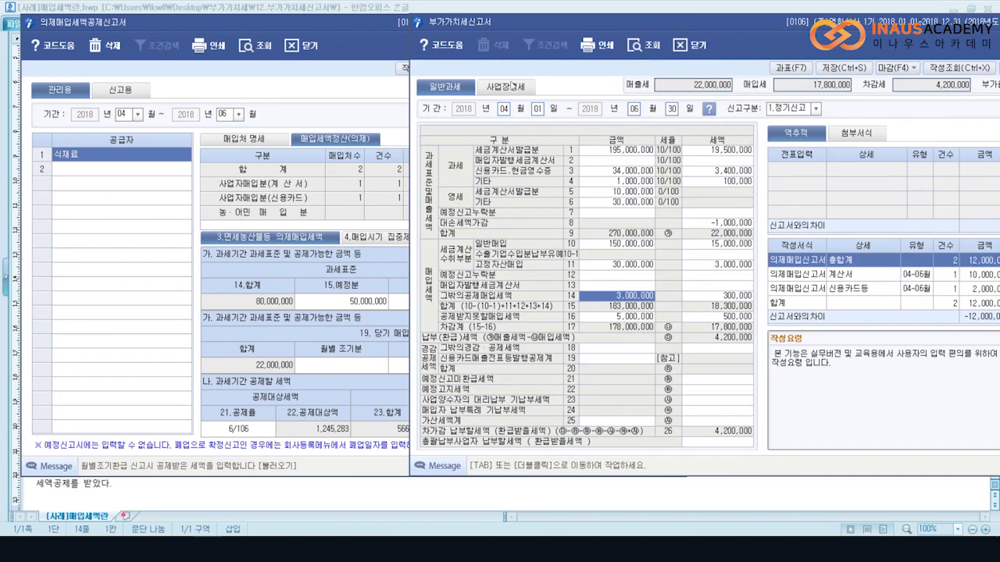
{"action": "left_click_drag", "start_coordinate": [478, 29], "coordinate": [539, 25]}
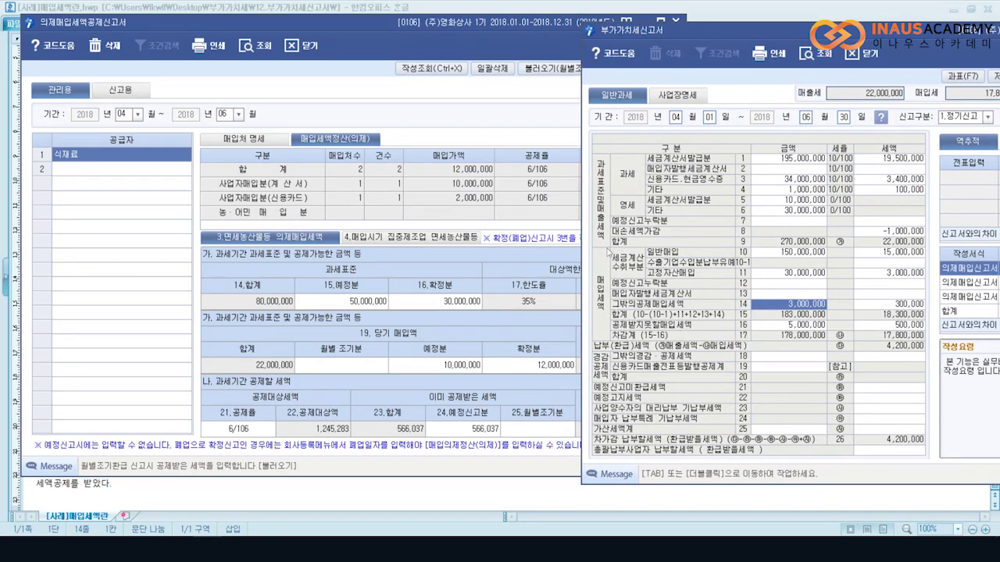
{"action": "key", "text": "Tab"}
{"action": "key", "text": "Down"}
{"action": "key", "text": "Down"}
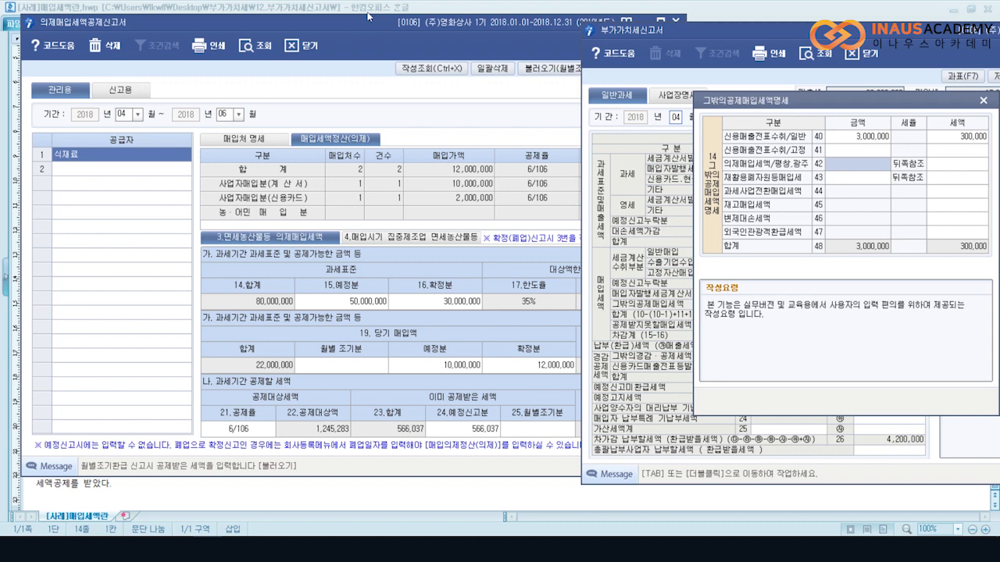
{"action": "left_click", "coordinate": [984, 100]}
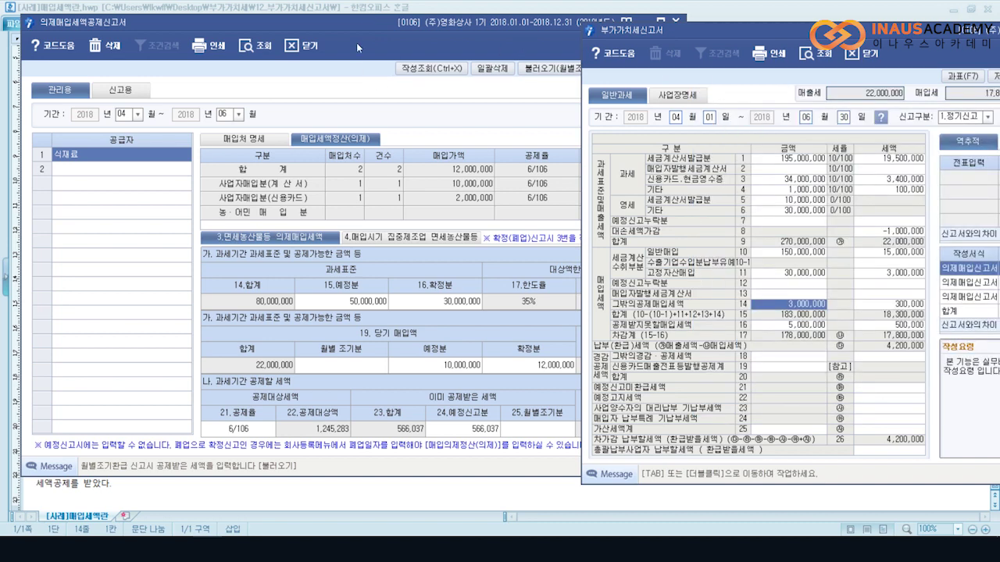
- Enter the settlement's credit of 679,246 as the deemed input tax (row 42) in the other deductible input tax breakdown (그밖의공제매입세액명세)
{"action": "left_click_drag", "start_coordinate": [354, 17], "coordinate": [244, 29]}
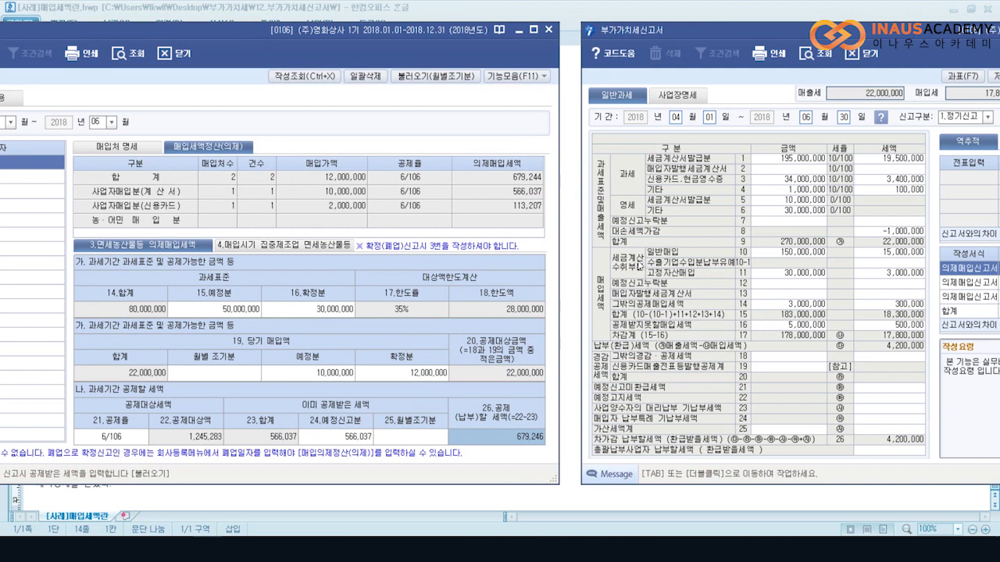
{"action": "left_click", "coordinate": [639, 266]}
{"action": "key", "text": "Tab"}
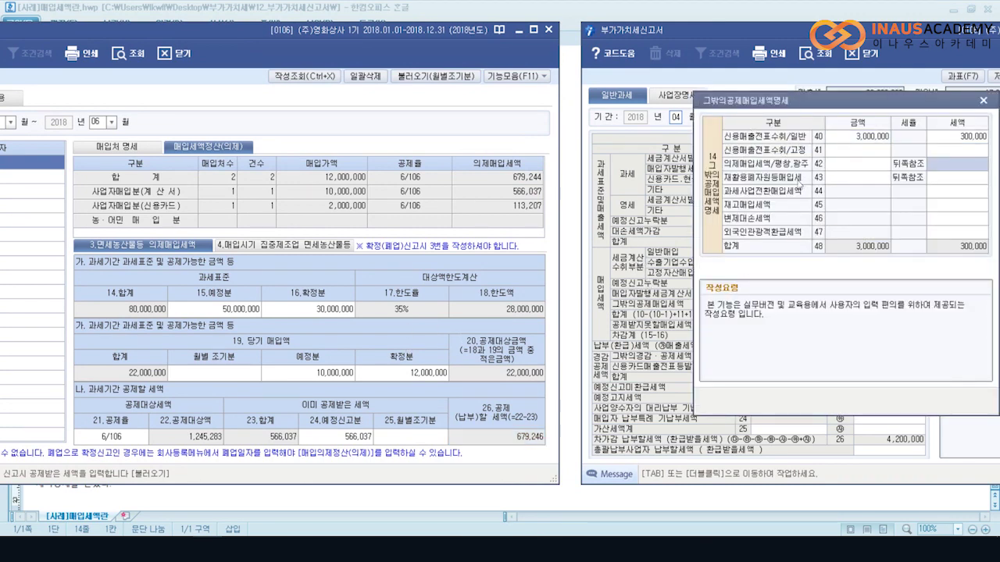
{"action": "type", "text": "679246"}
{"action": "key", "text": "Return"}
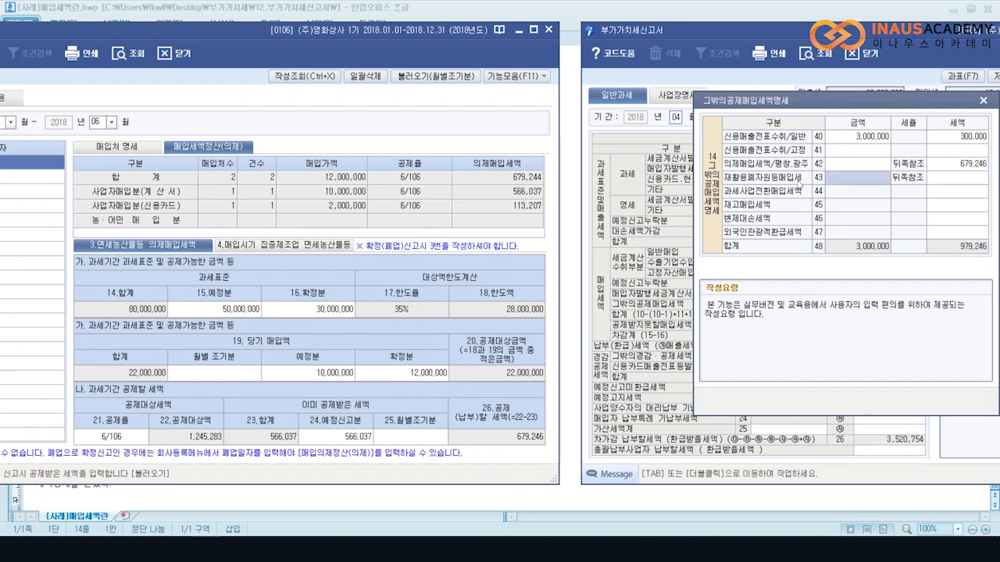
- Set the deemed input tax purchase amount (row 42) to 12,000,000 and close the other deductible input tax breakdown
{"action": "key", "text": "Up"}
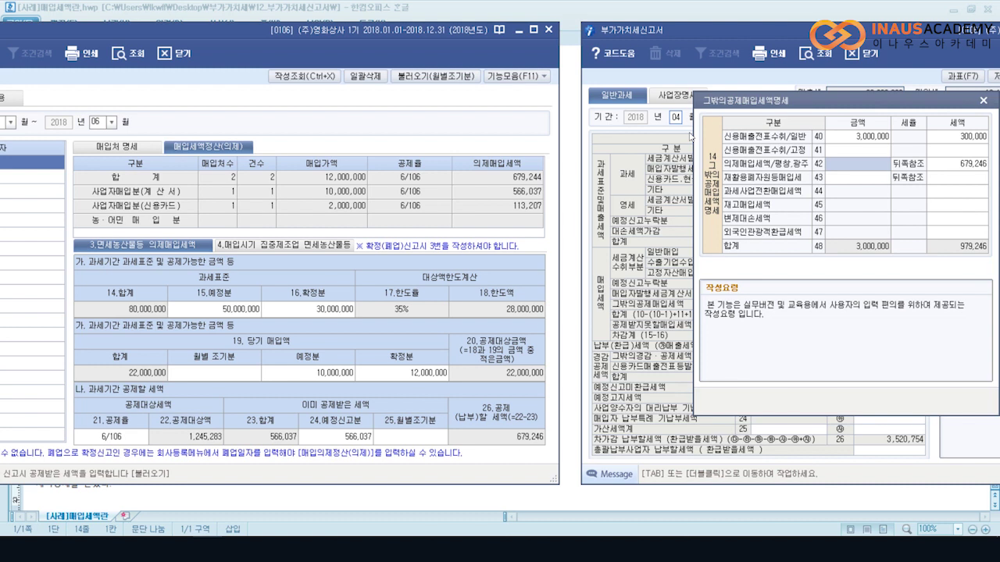
{"action": "type", "text": "12000000"}
{"action": "key", "text": "Return"}
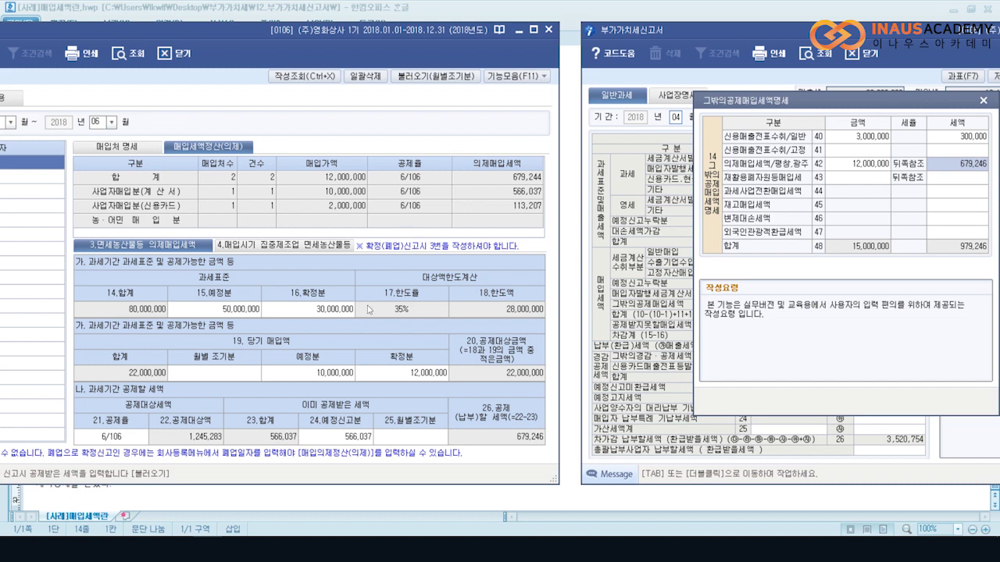
{"action": "key", "text": "Left"}
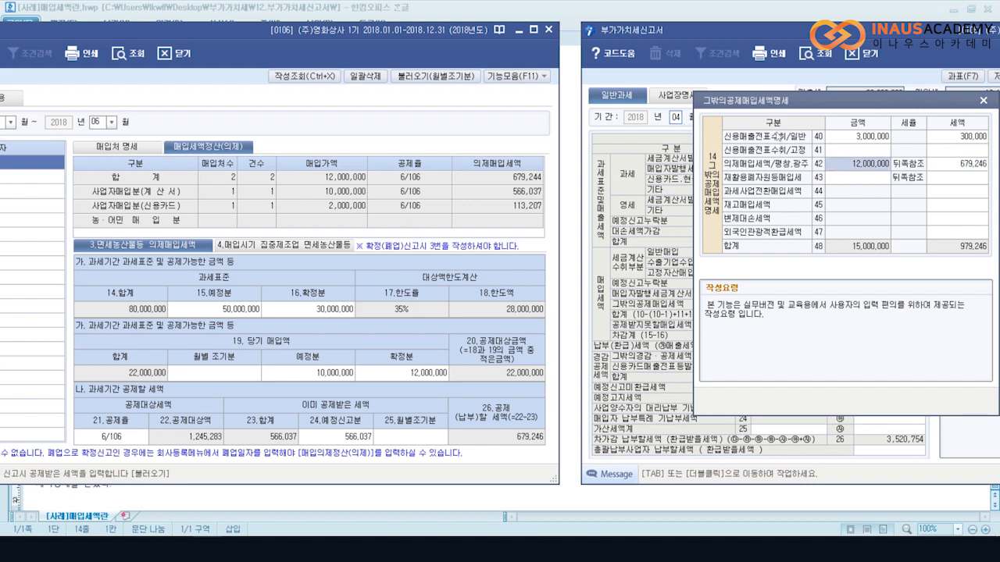
{"action": "key", "text": "Right"}
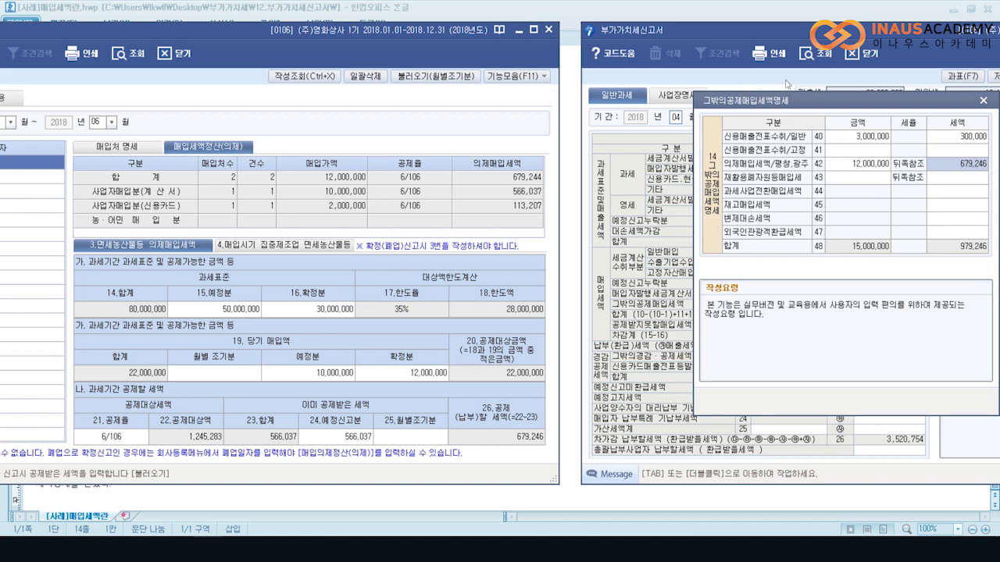
{"action": "key", "text": "Escape"}
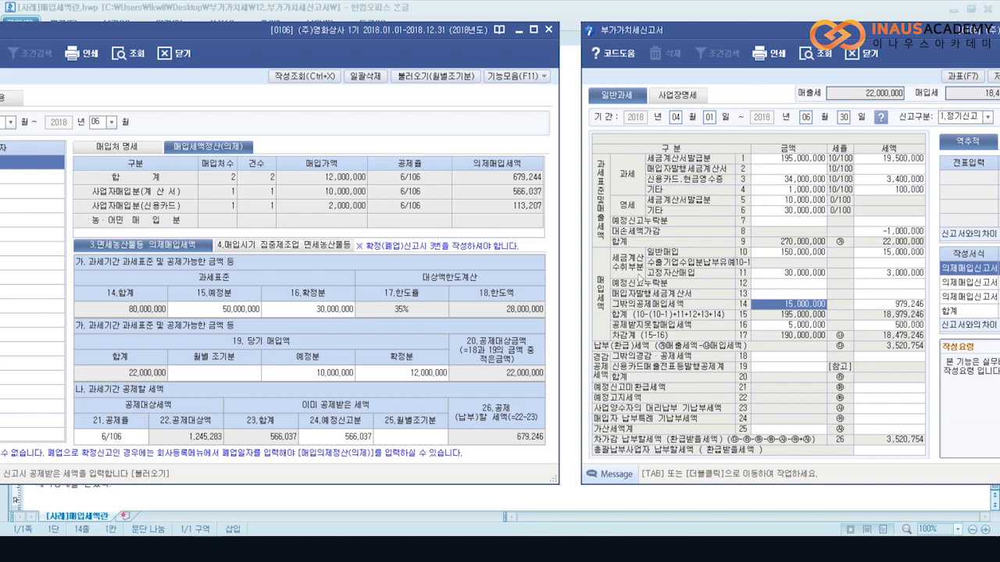
- Examine the non-deductible input tax (row 16) in the VAT return with the case document alongside
{"action": "left_click_drag", "start_coordinate": [661, 30], "coordinate": [441, 44]}
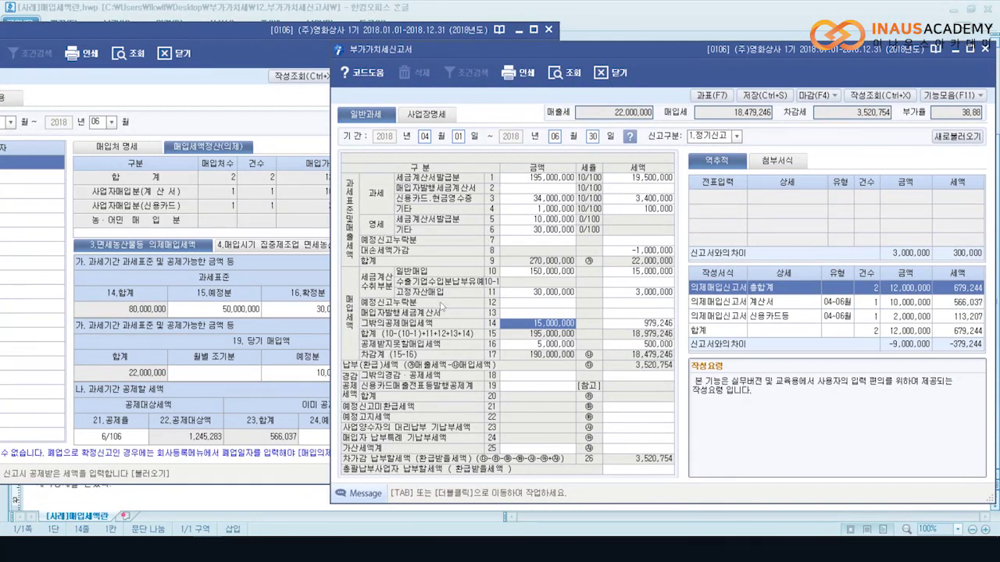
{"action": "key", "text": "Tab"}
{"action": "key", "text": "Tab"}
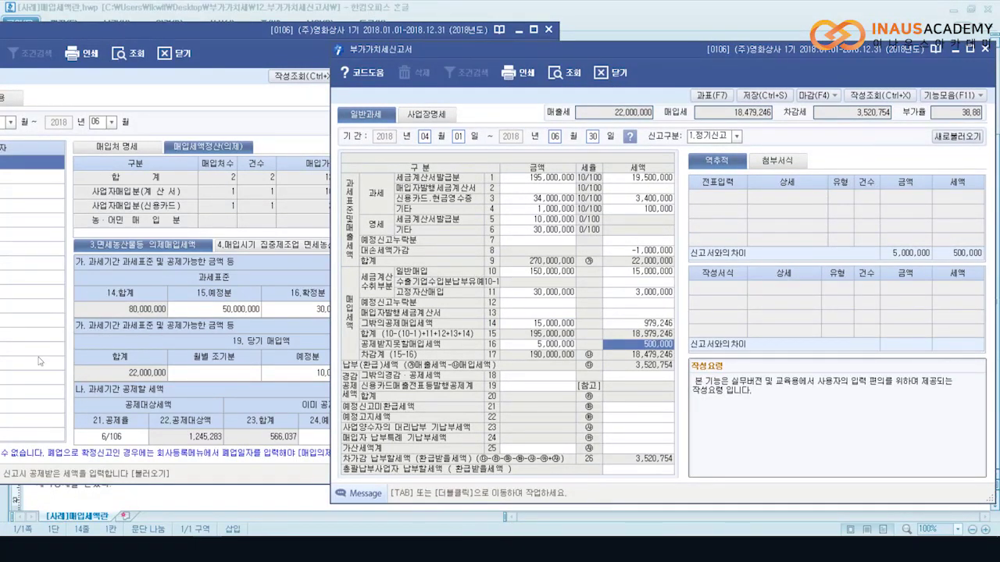
{"action": "key", "text": "alt+Tab"}
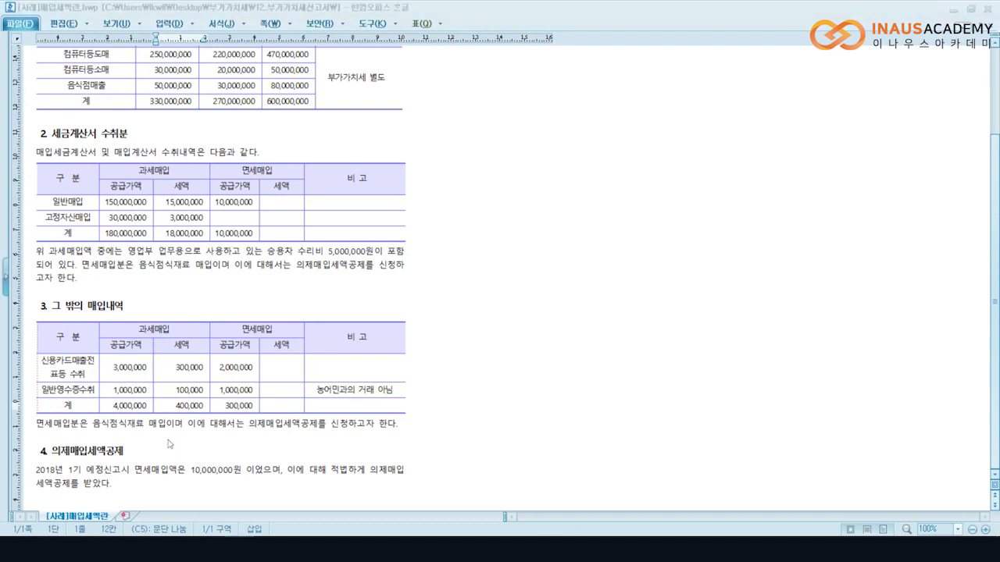
{"action": "key", "text": "alt+Tab"}
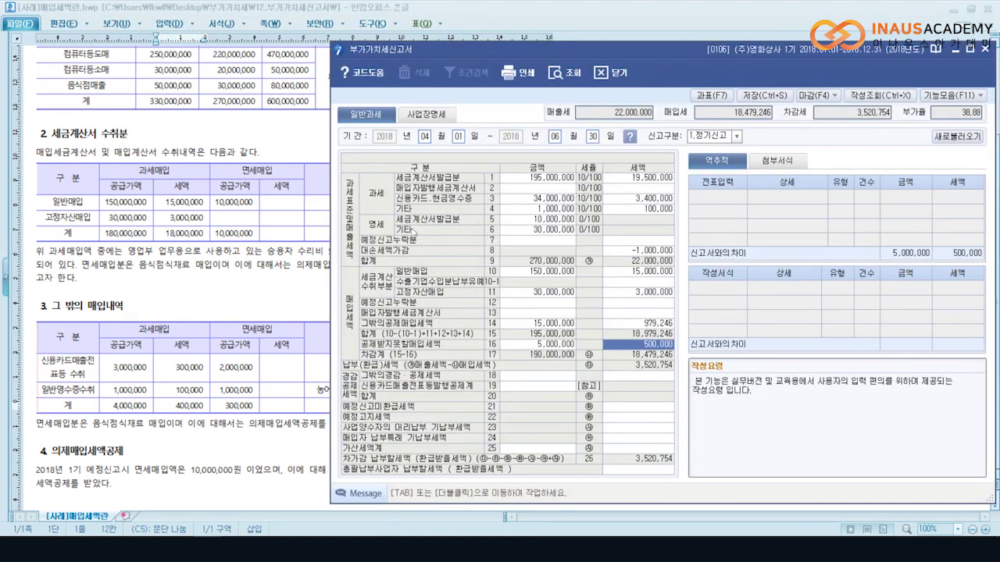
- Check the general purchases (row 10) and fixed asset purchases (row 11) against section 2 of the case document
{"action": "key", "text": "Down"}
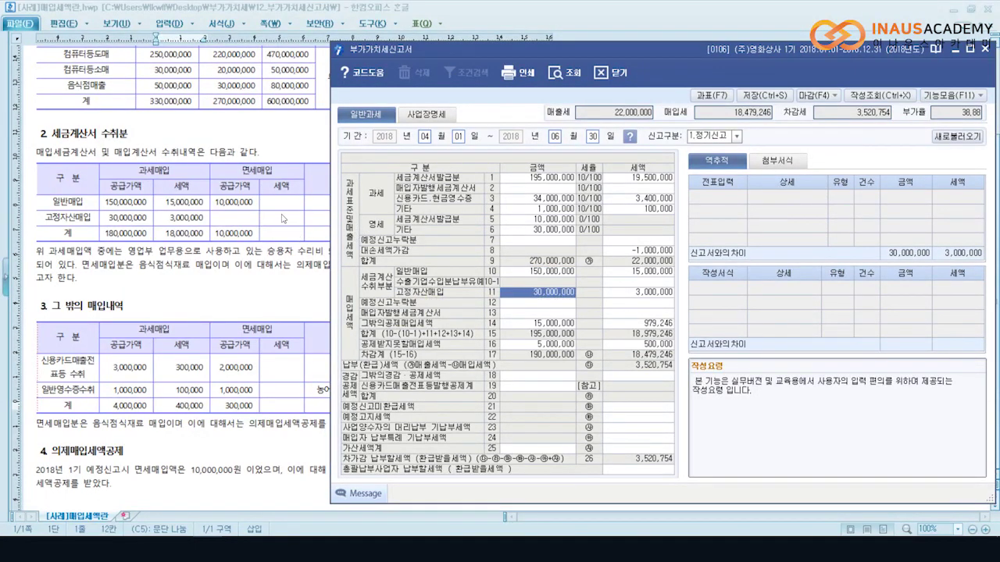
{"action": "key", "text": "Up"}
{"action": "key", "text": "Down"}
{"action": "key", "text": "Up"}
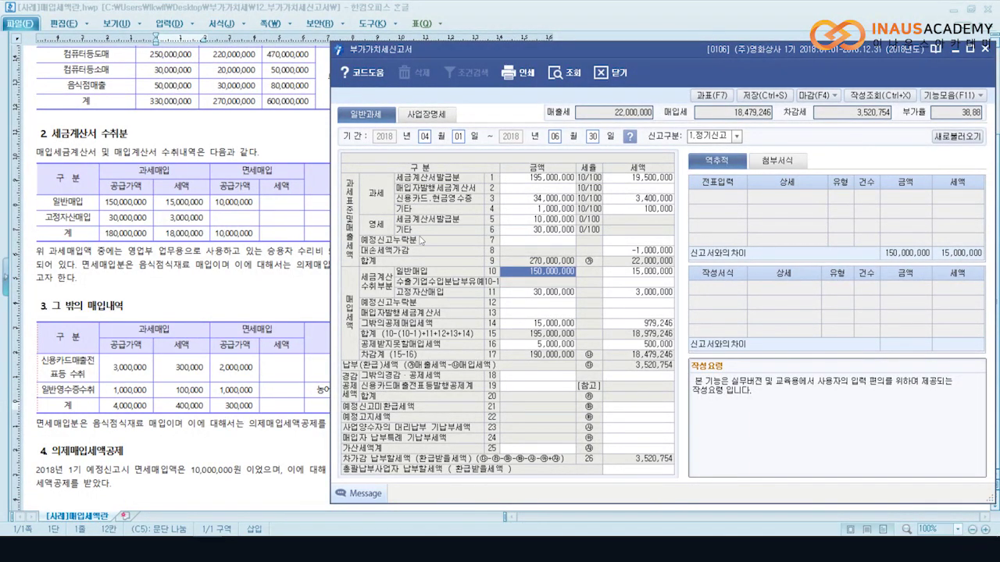
{"action": "key", "text": "Down"}
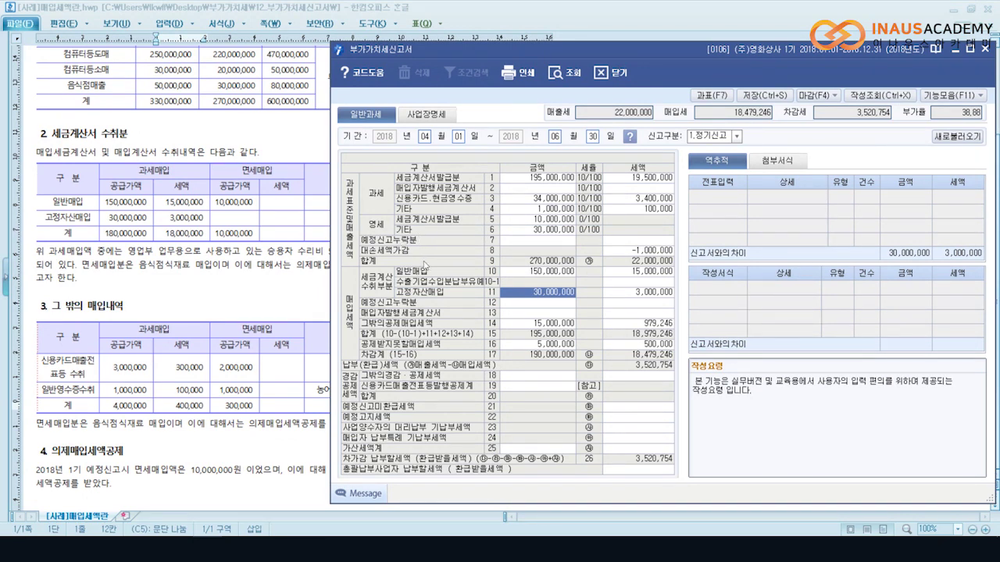
- Review the breakdown of non-deductible input tax (공제받지못할매입세액명세) behind row 16
{"action": "key", "text": "Down"}
{"action": "key", "text": "Down"}
{"action": "key", "text": "Down"}
{"action": "key", "text": "Down"}
{"action": "key", "text": "Down"}
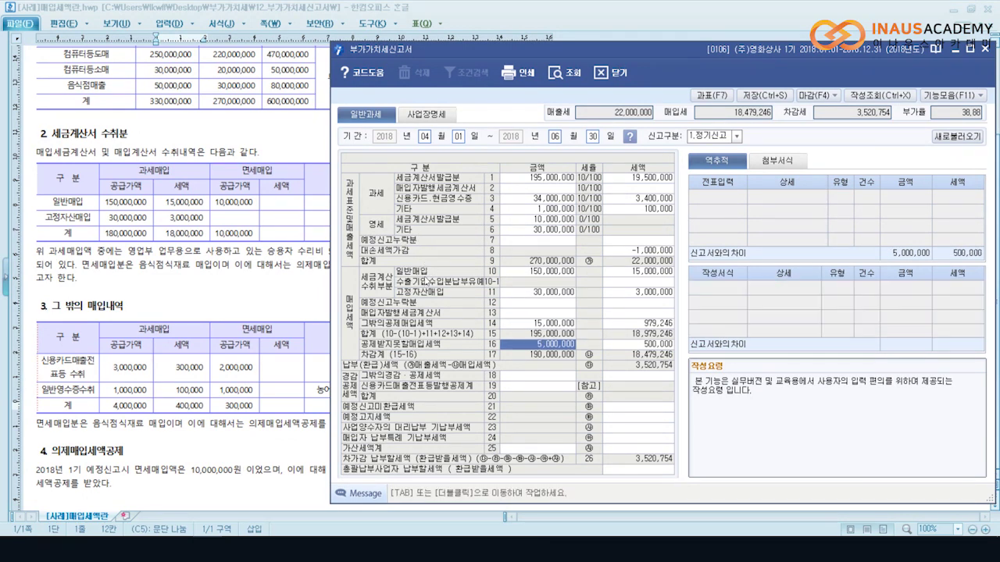
{"action": "key", "text": "Return"}
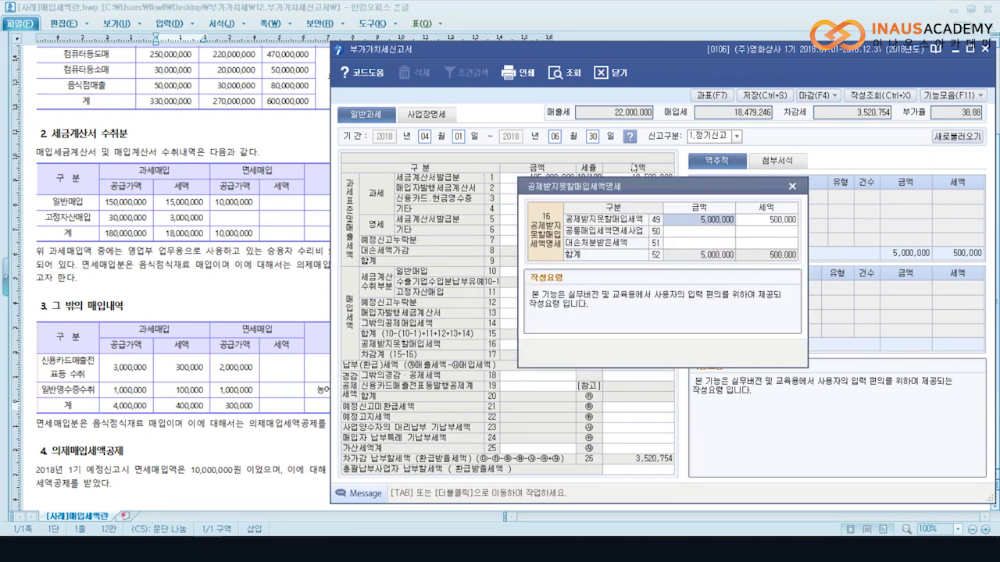
{"action": "left_click", "coordinate": [792, 186]}
- Review the other deductible input tax breakdown (row 14) and the fixed asset purchases (row 11) in the VAT return
{"action": "key", "text": "Up"}
{"action": "key", "text": "Up"}
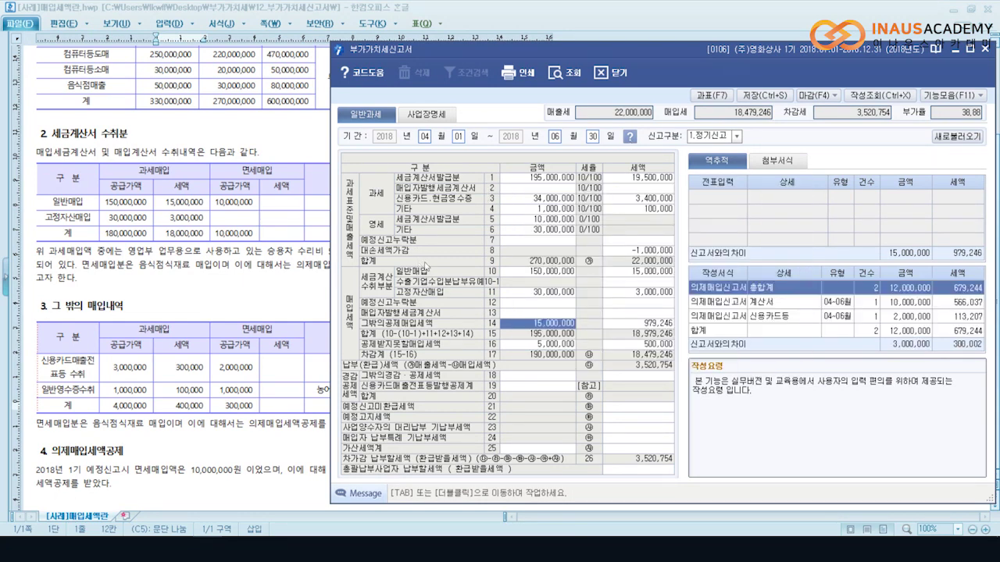
{"action": "key", "text": "Return"}
{"action": "key", "text": "Down"}
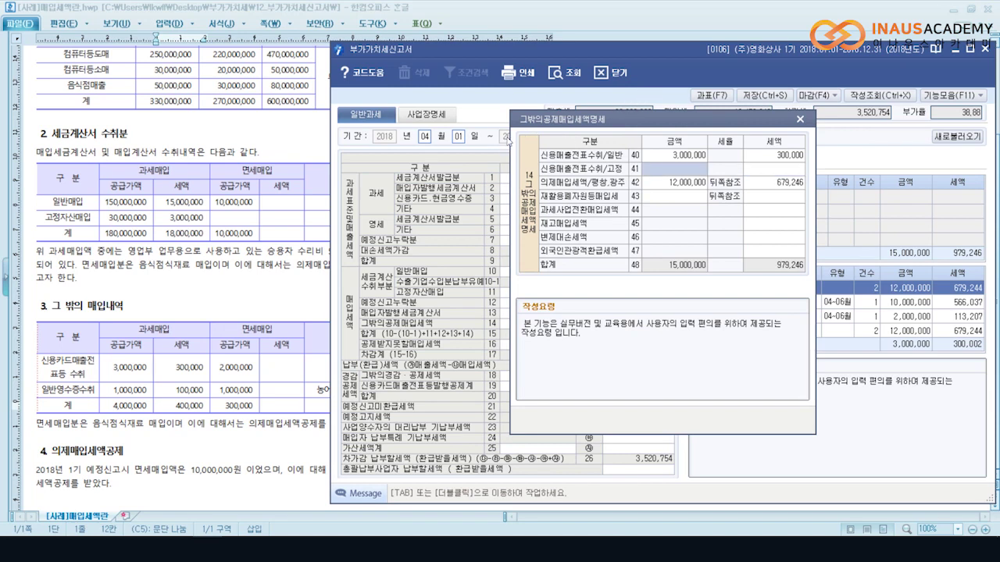
{"action": "key", "text": "Escape"}
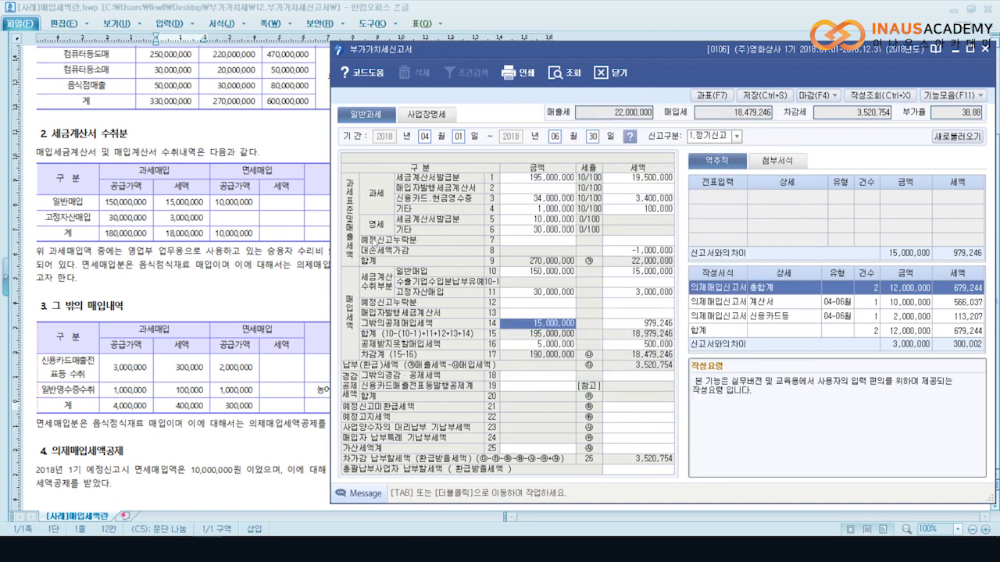
{"action": "key", "text": "Up"}
{"action": "key", "text": "Up"}
{"action": "key", "text": "Up"}
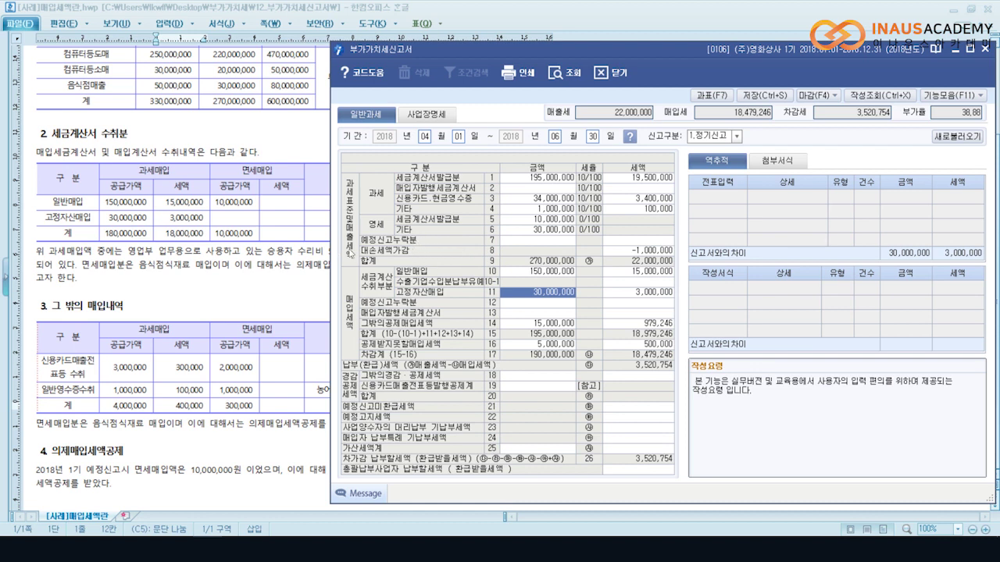
- Examine the amount and tax fields of the buyer-issued tax invoice line (row 13) in the VAT return
{"action": "key", "text": "Return"}
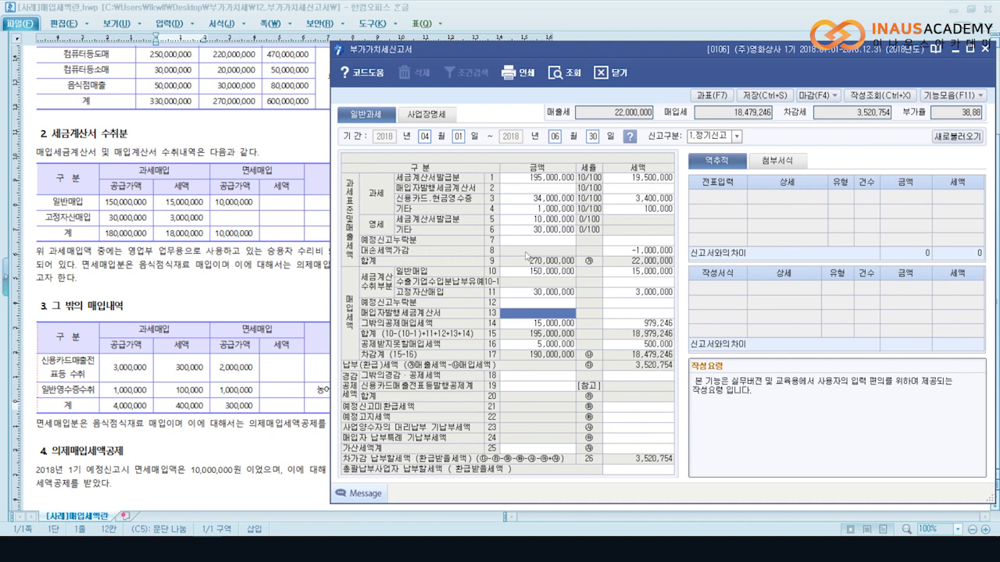
{"action": "key", "text": "Right"}
{"action": "key", "text": "Left"}
{"action": "key", "text": "Right"}
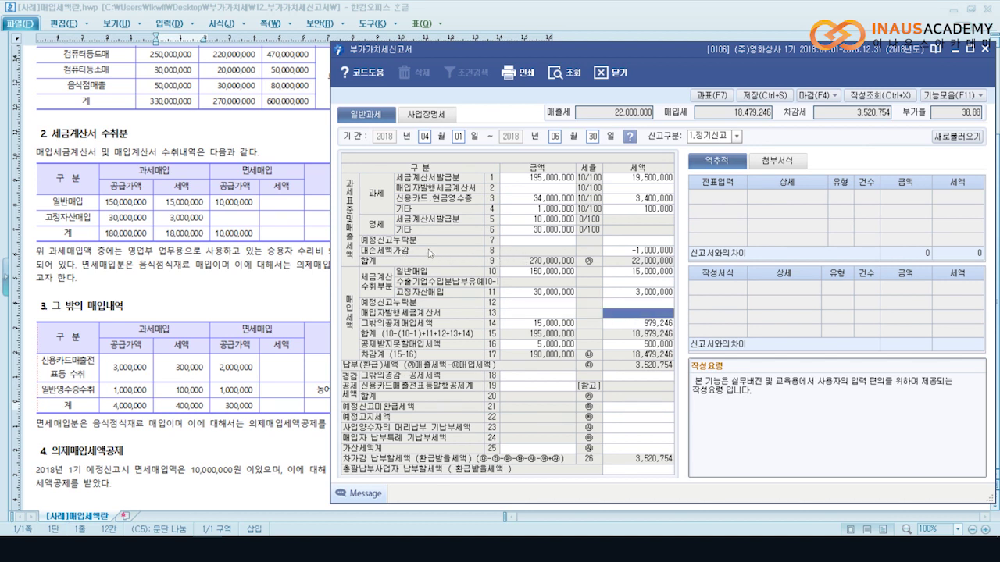
{"action": "key", "text": "Left"}
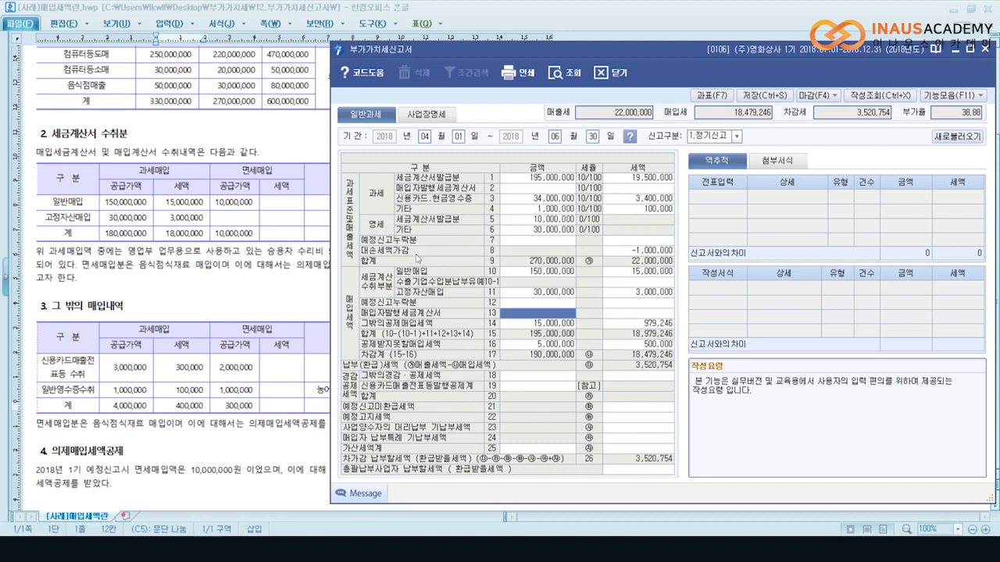
- Review the other deductible input tax breakdown (그밖의공제매입세액명세) behind row 14, including the deemed input tax on line 42
{"action": "key", "text": "Down"}
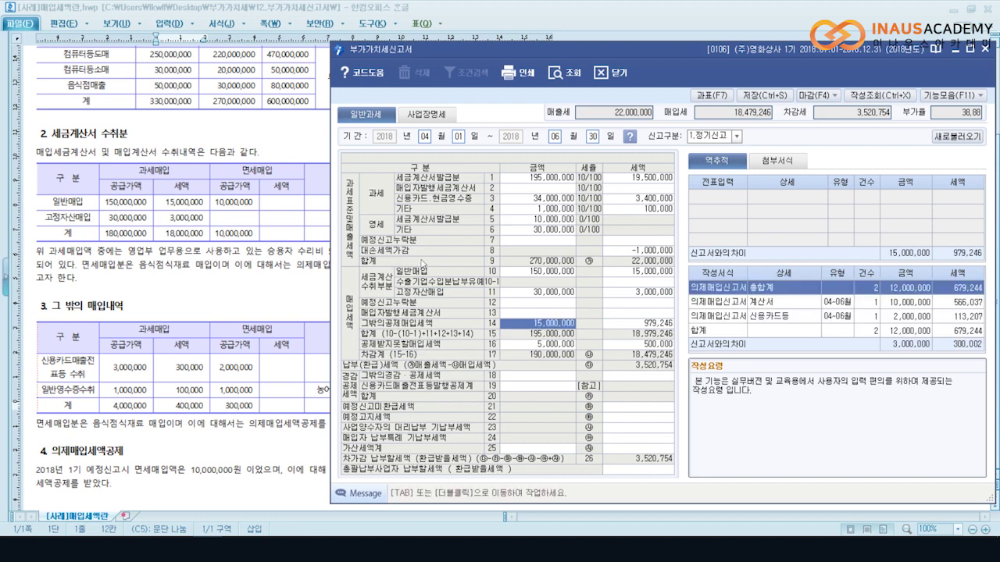
{"action": "key", "text": "Tab"}
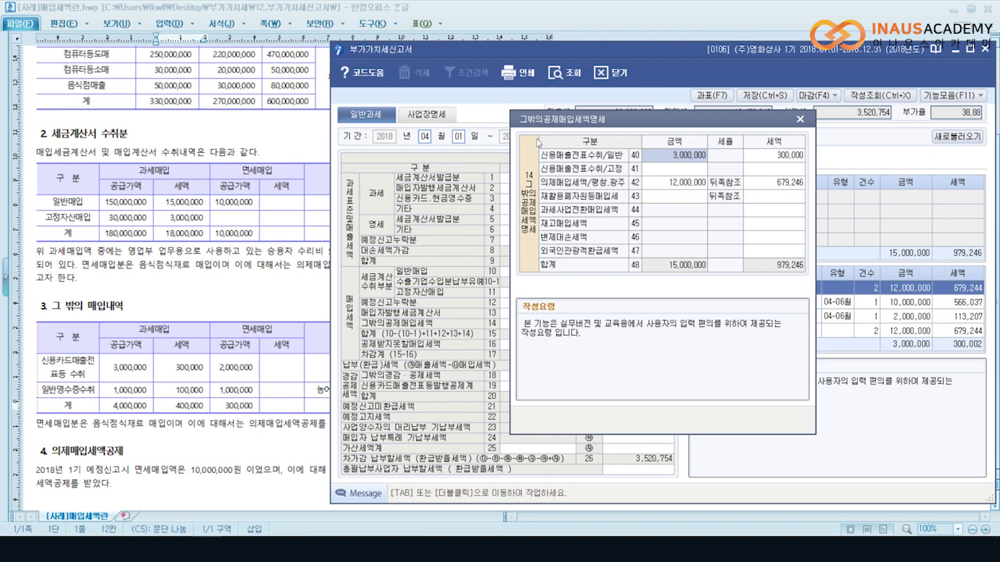
{"action": "key", "text": "Down"}
{"action": "key", "text": "Down"}
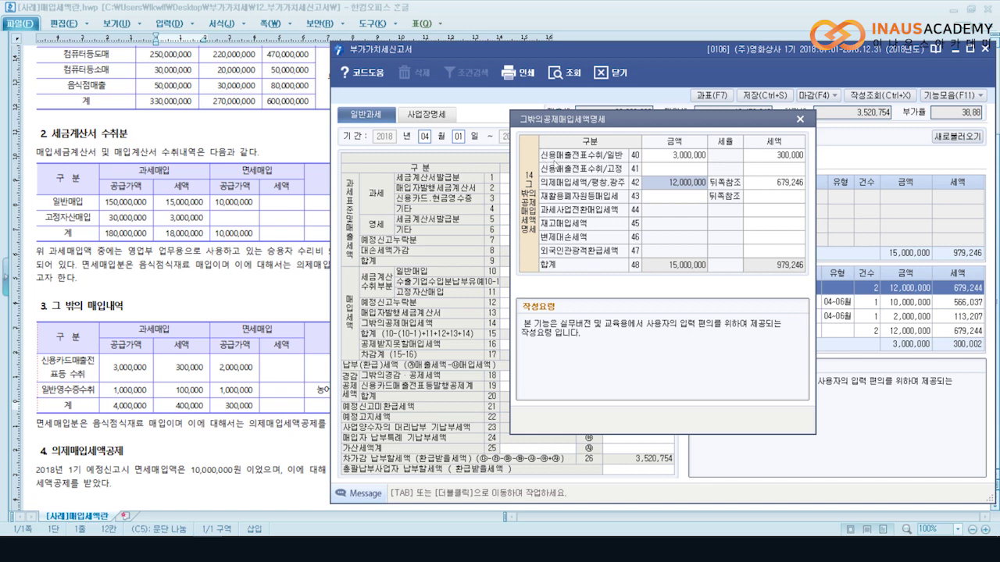
{"action": "left_click", "coordinate": [800, 119]}
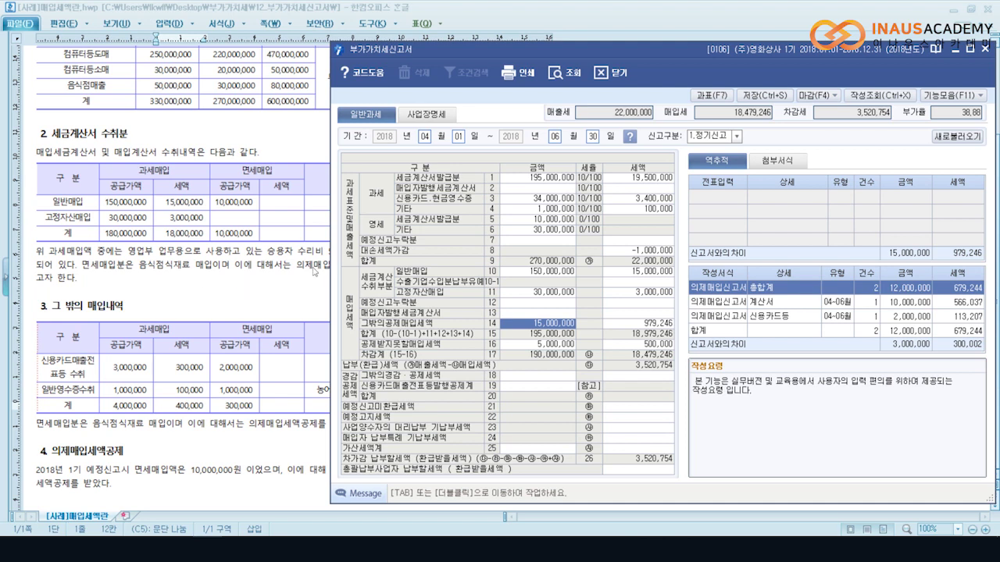
- Consult section 3 (그 밖의 매입내역) of the case document, comparing it with other deductible input tax (row 14) in the VAT return
{"action": "left_click", "coordinate": [194, 317]}
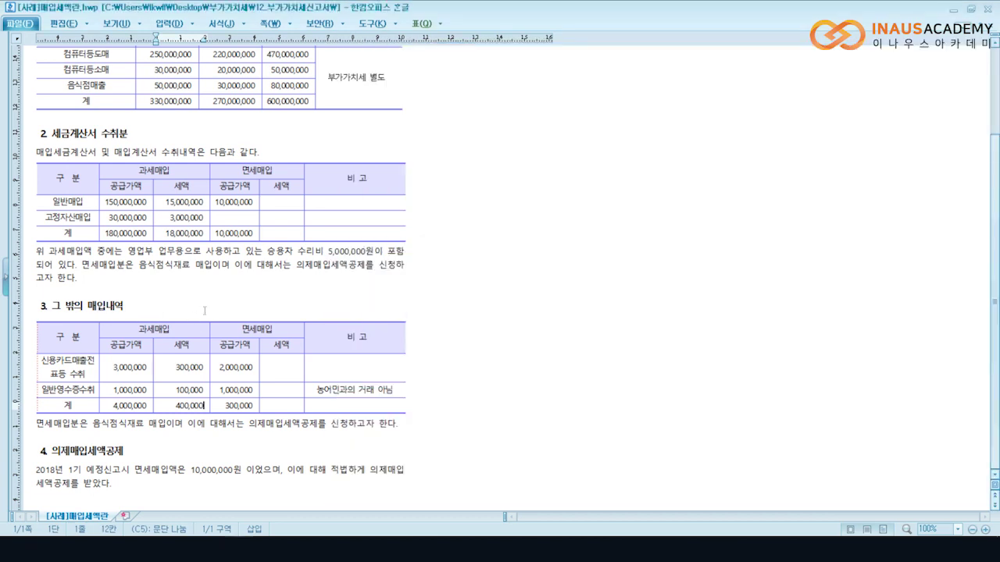
{"action": "left_click", "coordinate": [341, 389]}
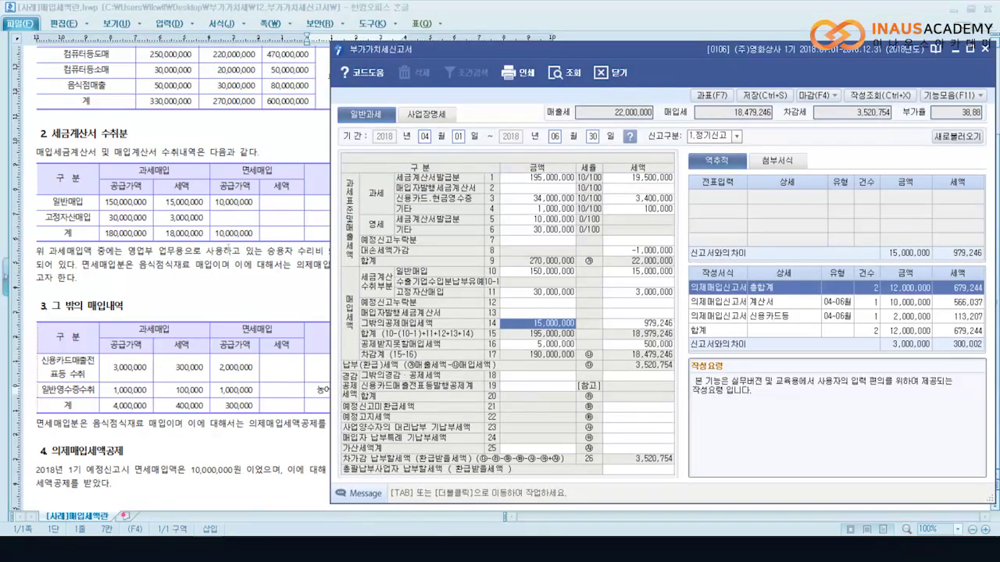
{"action": "left_click", "coordinate": [195, 311]}
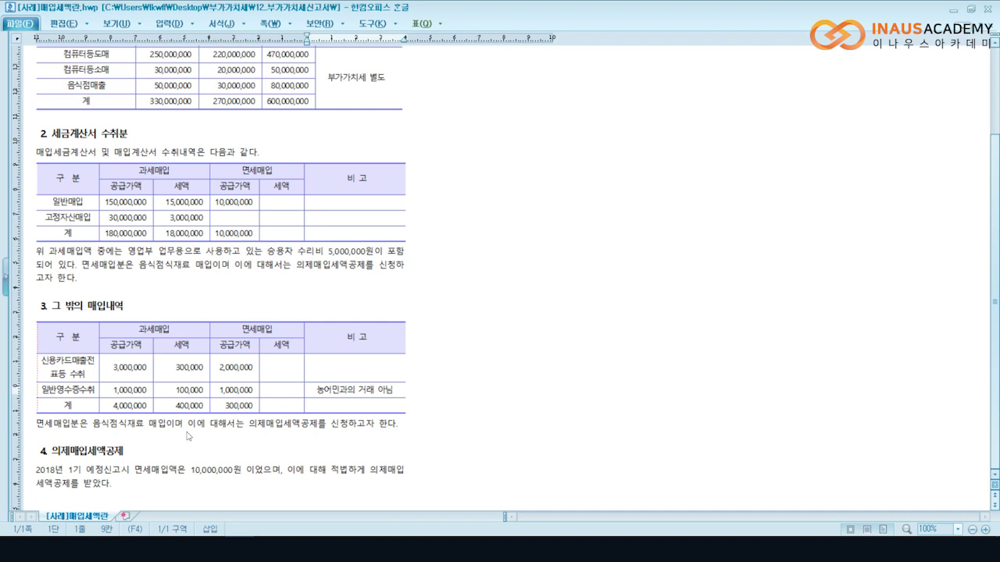
{"action": "key", "text": "alt+Tab"}
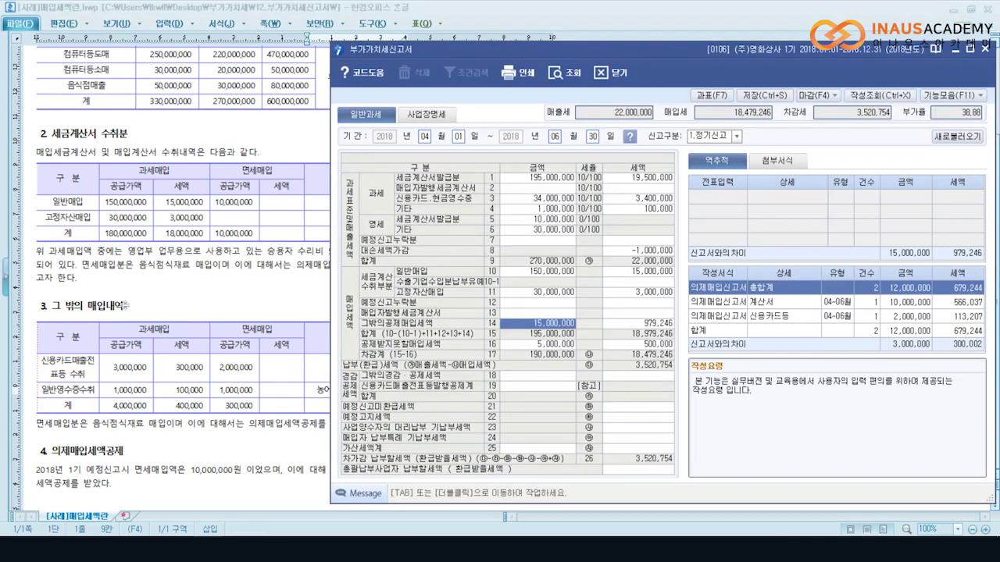
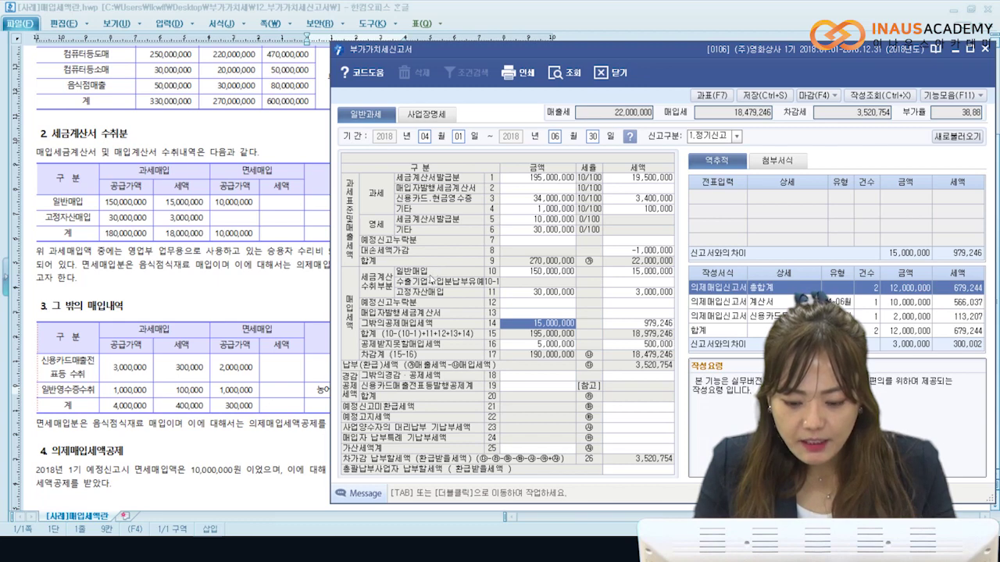
- Recheck the non-deductible input tax breakdown (공제받지못할매입세액명세) behind row 16 of the VAT return
{"action": "key", "text": "Down"}
{"action": "key", "text": "Down"}
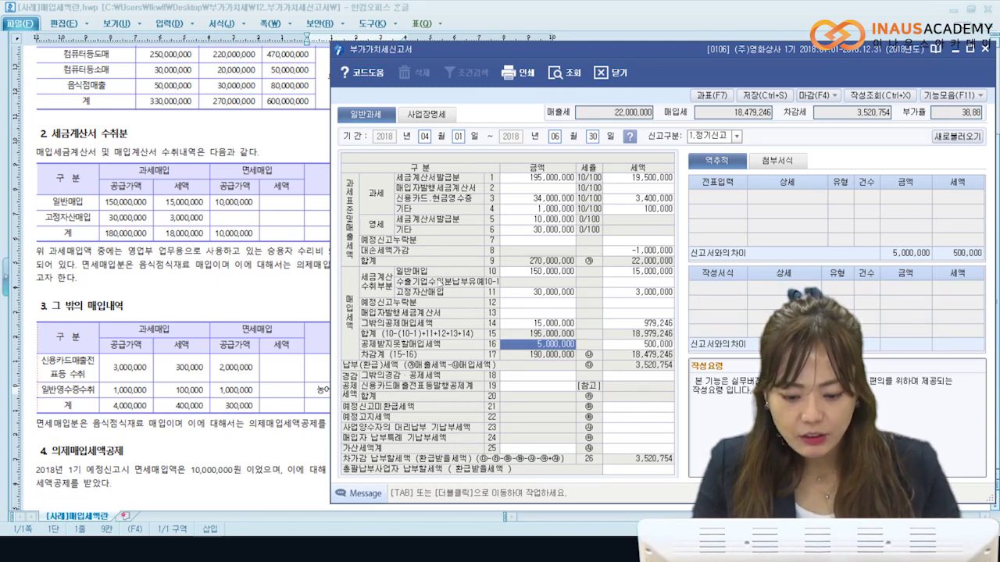
{"action": "key", "text": "Tab"}
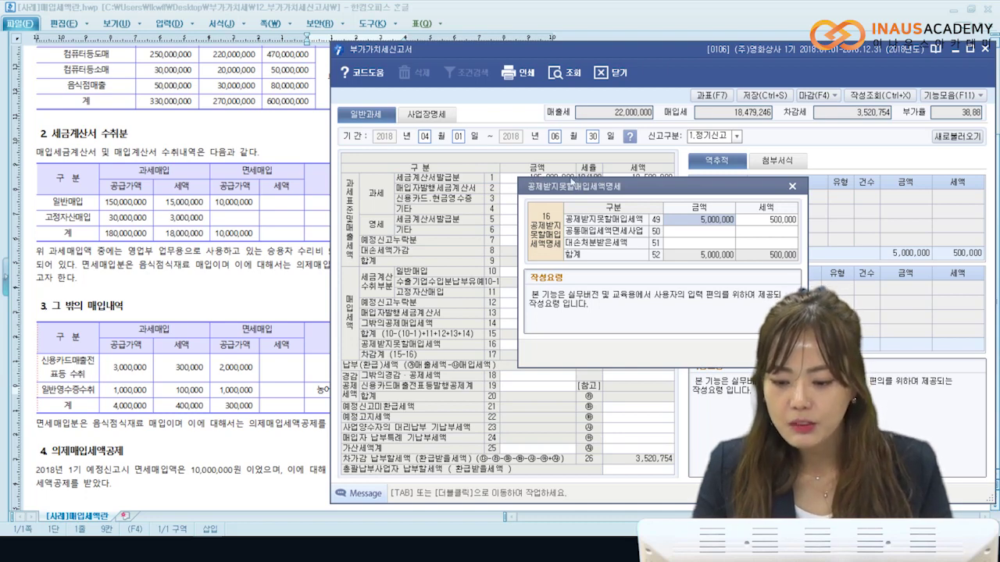
{"action": "left_click", "coordinate": [792, 186]}
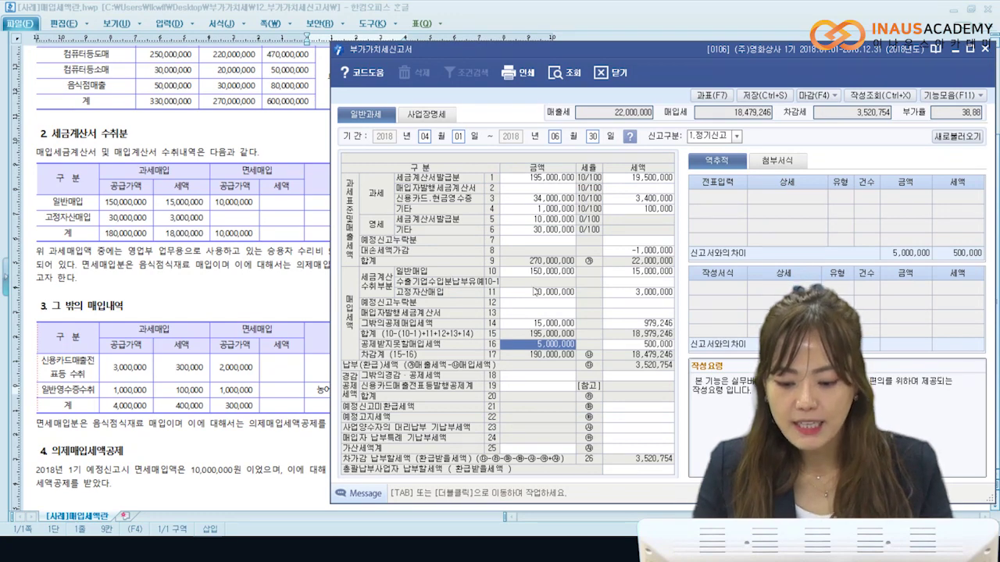
{"action": "key", "text": "Tab"}
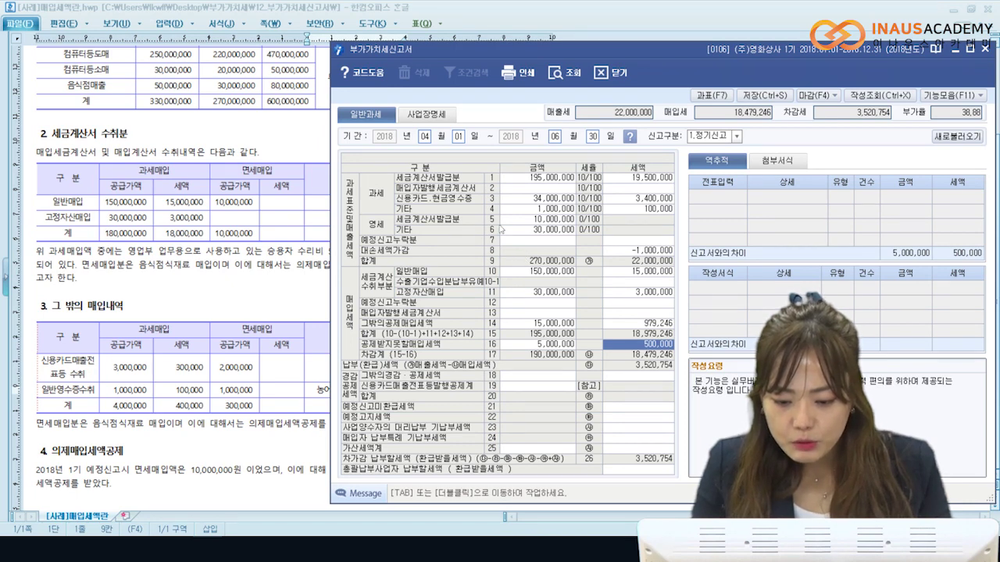
- Review the tax amounts across the input tax section of the VAT return, from general purchases (row 10) to non-deductible input tax (row 16)
{"action": "key", "text": "Up"}
{"action": "key", "text": "Up"}
{"action": "key", "text": "Up"}
{"action": "key", "text": "Up"}
{"action": "key", "text": "Up"}
{"action": "key", "text": "Up"}
{"action": "key", "text": "Down"}
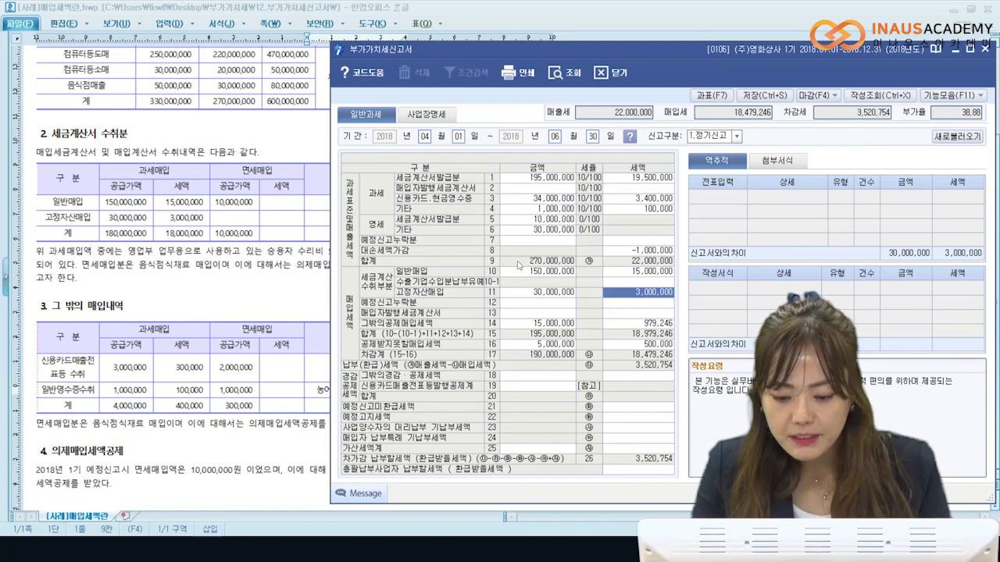
{"action": "key", "text": "Down"}
{"action": "key", "text": "Down"}
{"action": "key", "text": "Down"}
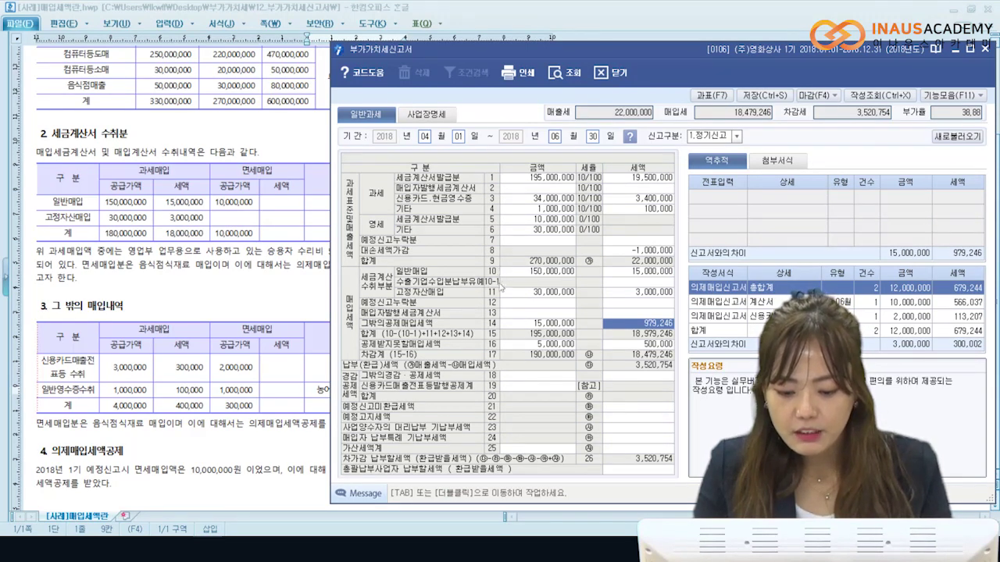
{"action": "key", "text": "Down"}
{"action": "key", "text": "Down"}
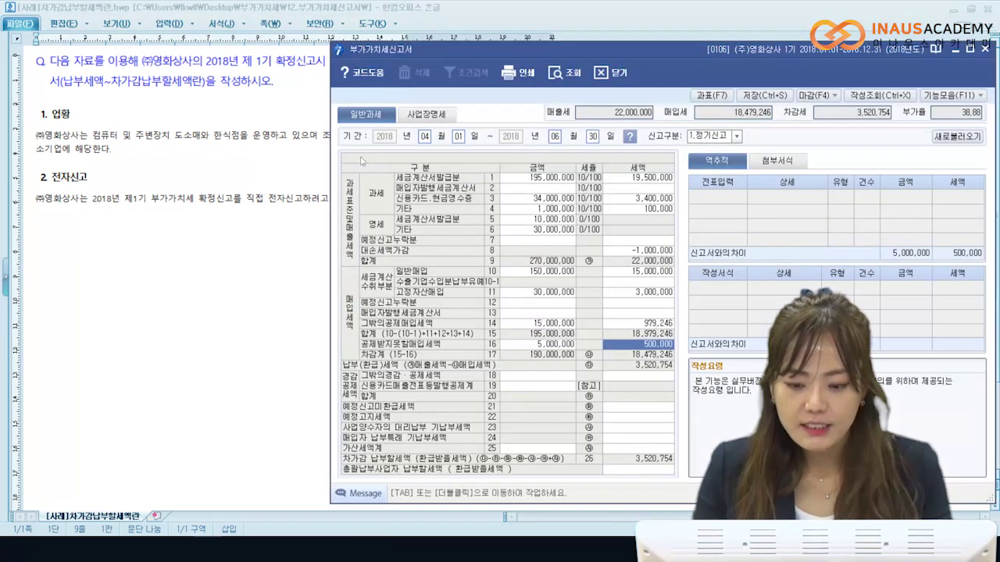
- Enter a 10,000 electronic filing tax credit (전자신고세액공제, line 53) in the other reductions and credits breakdown behind row 18
{"action": "left_click_drag", "start_coordinate": [457, 43], "coordinate": [472, 42]}
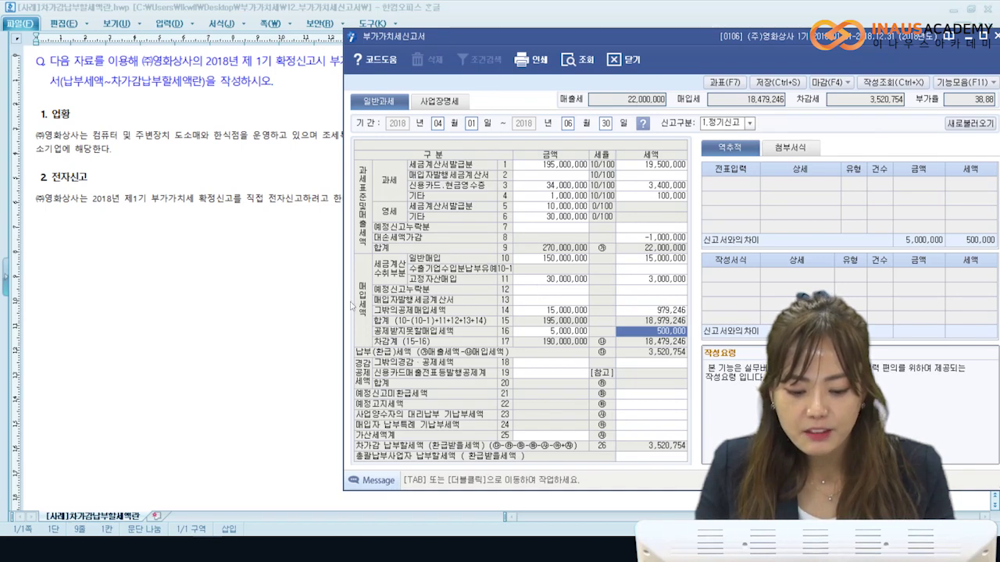
{"action": "key", "text": "Return"}
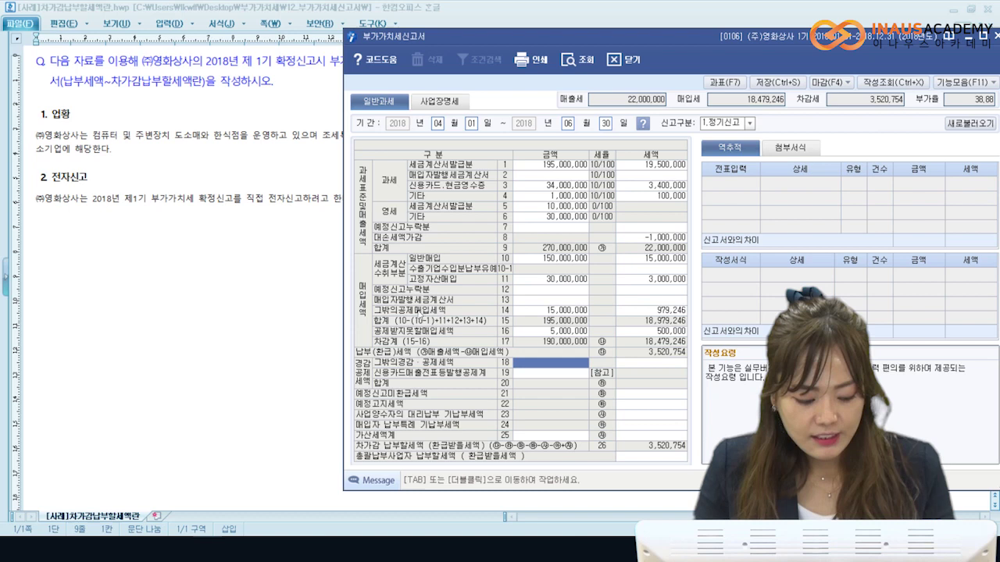
{"action": "key", "text": "Tab"}
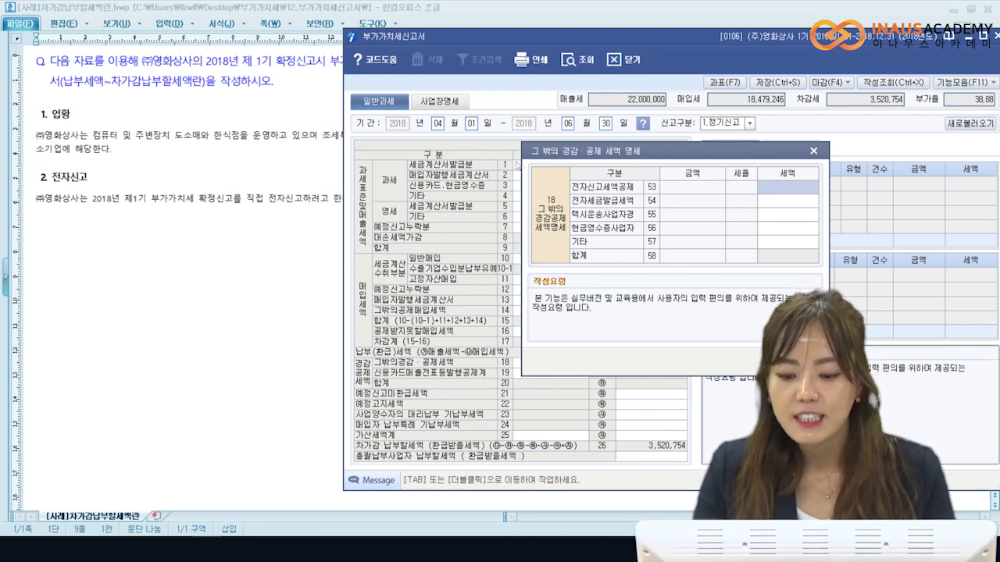
{"action": "type", "text": "10000"}
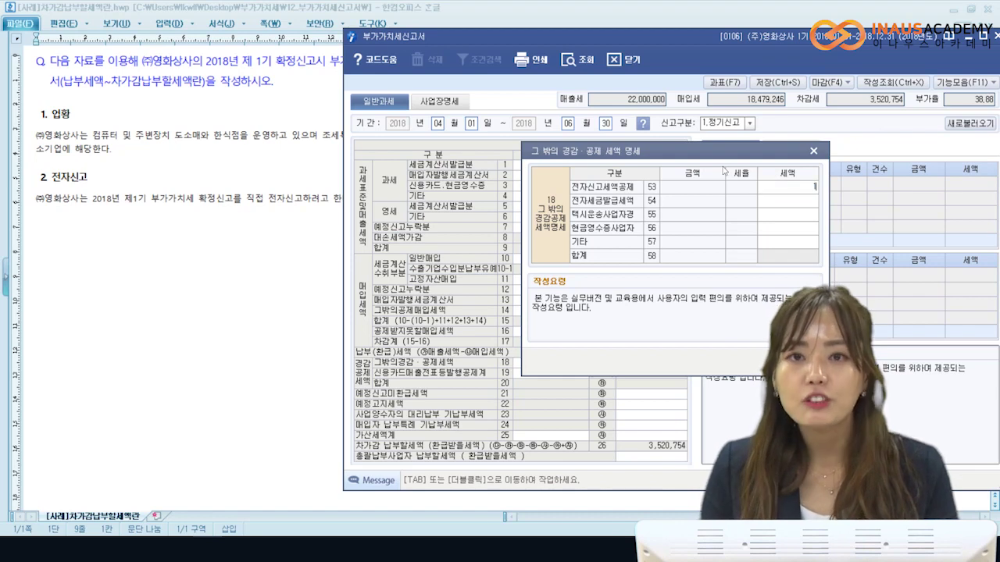
{"action": "key", "text": "Return"}
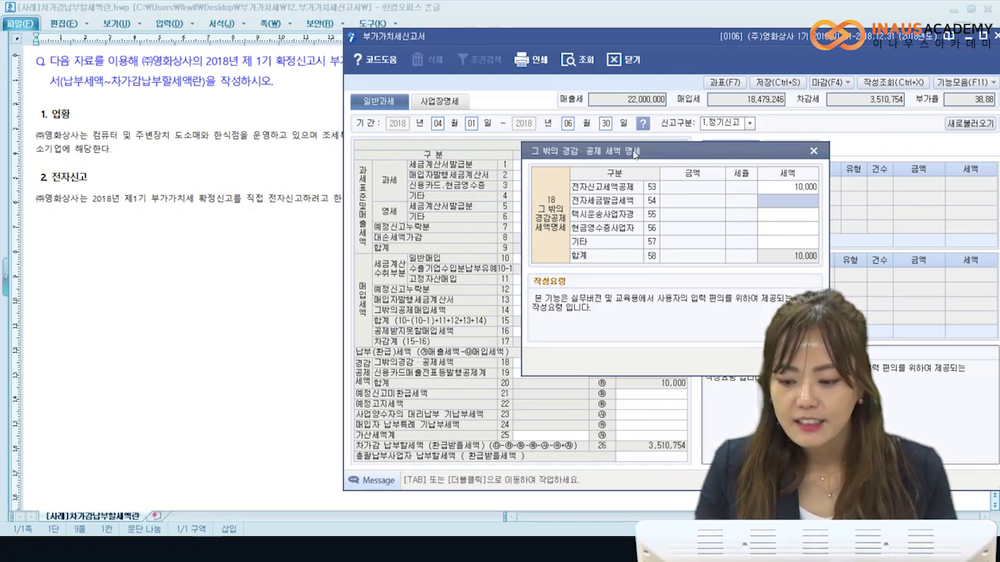
{"action": "key", "text": "Up"}
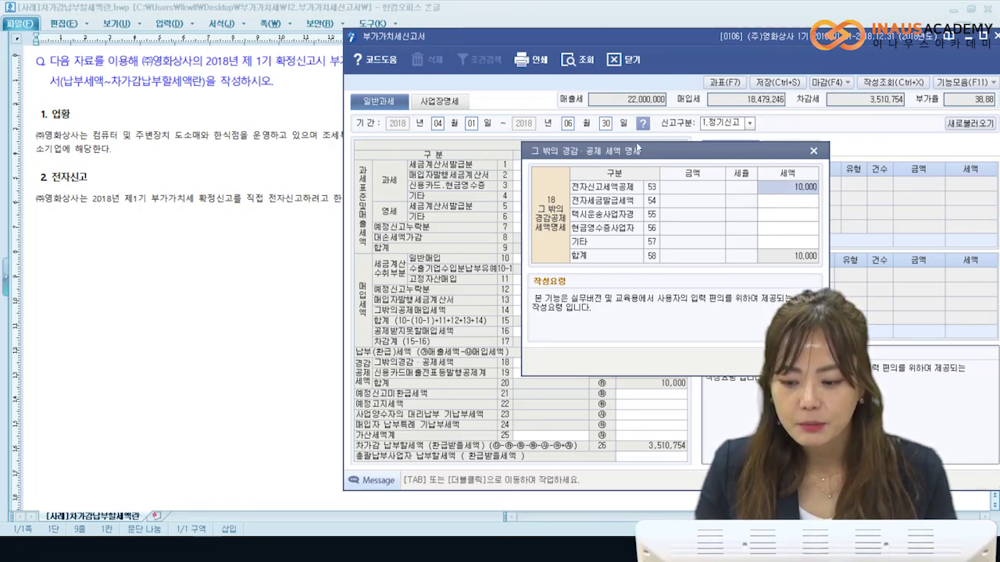
{"action": "left_click", "coordinate": [814, 150]}
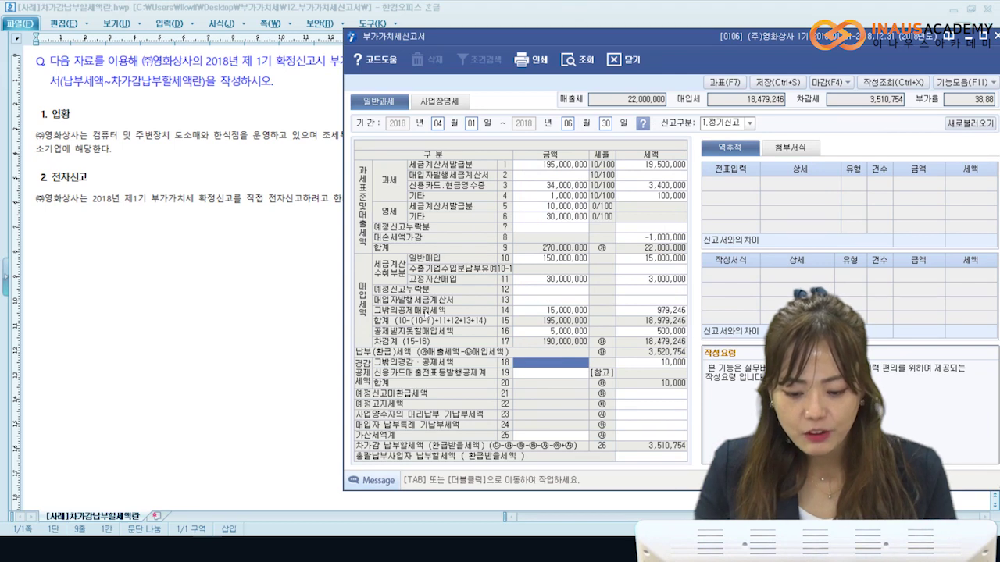
- Examine the credit card issuance credit, unrefunded preliminary tax, preliminary notice tax and remaining lines (rows 19 to 25) of the VAT return
{"action": "key", "text": "Return"}
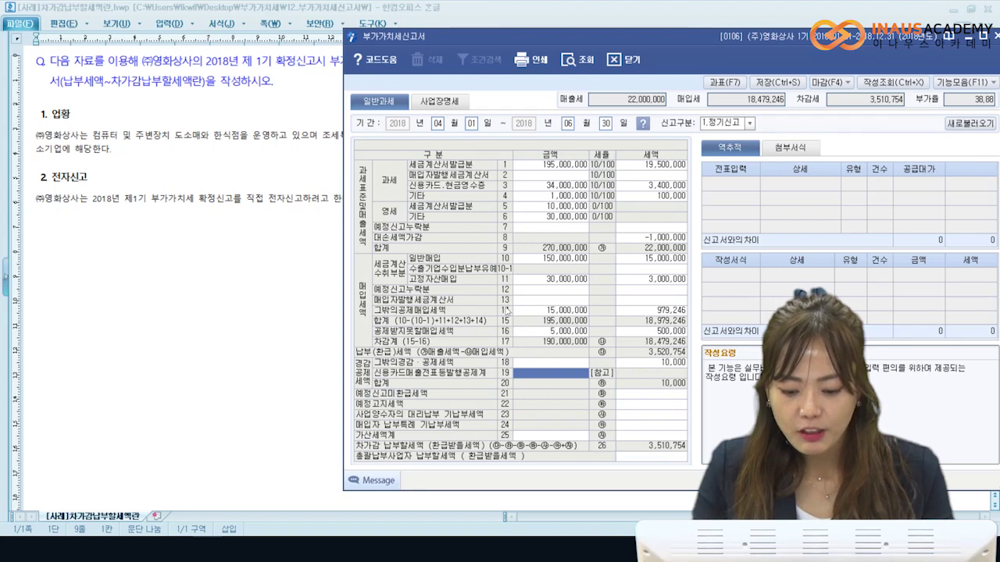
{"action": "key", "text": "Return"}
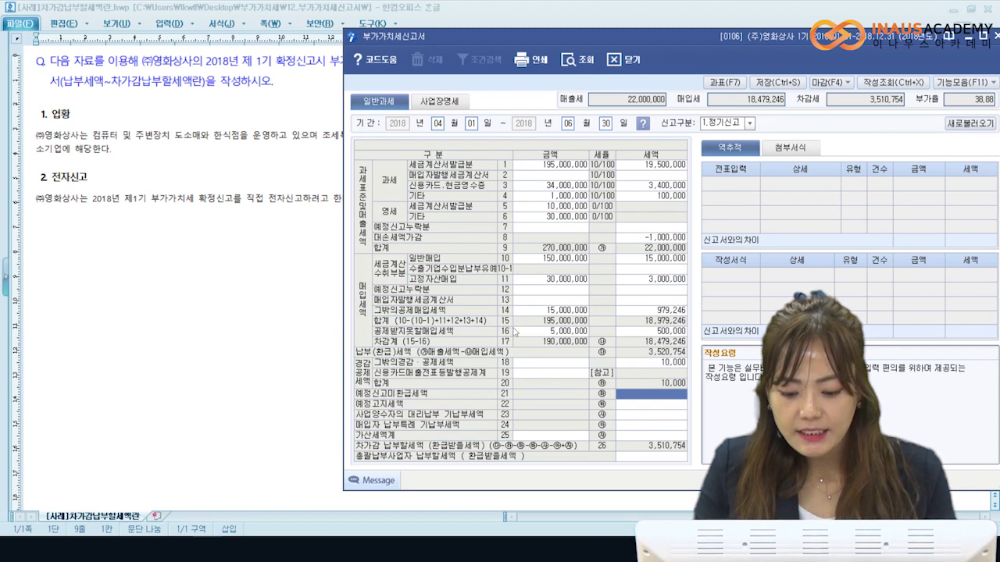
{"action": "key", "text": "Return"}
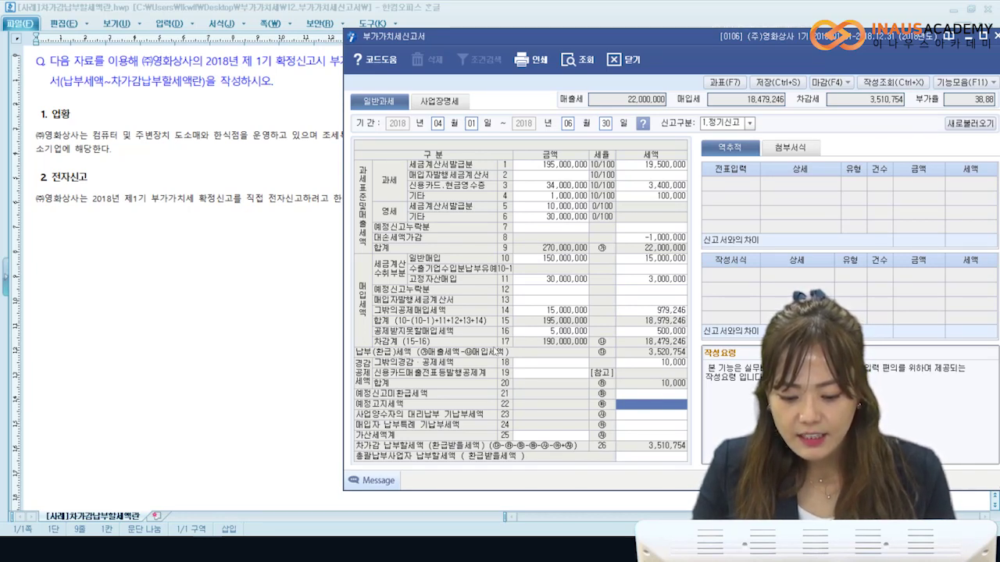
{"action": "key", "text": "Down"}
{"action": "key", "text": "Down"}
{"action": "key", "text": "Down"}
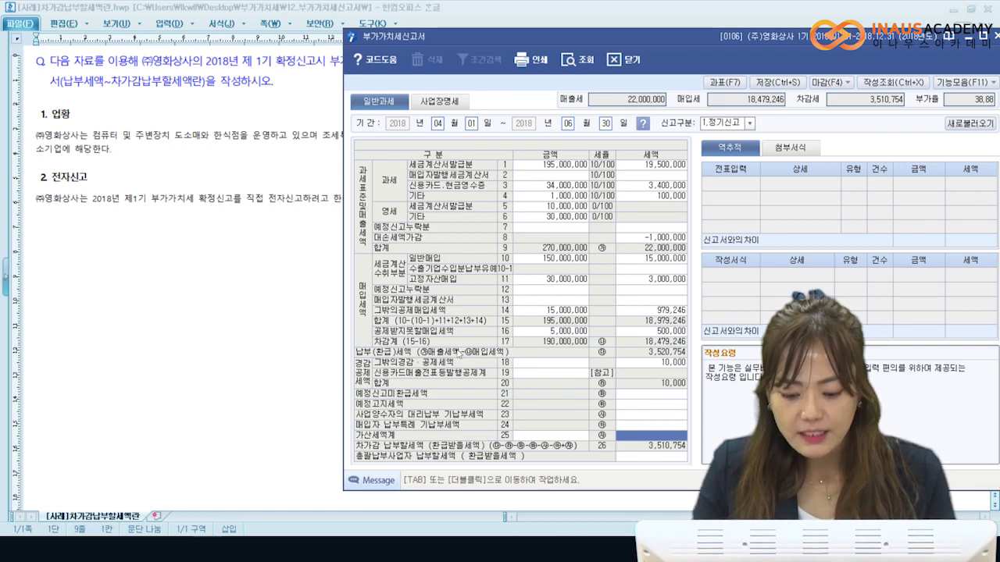
- View the penalty tax breakdown (가산세명세) behind row 25 without entering any amounts
{"action": "key", "text": "Left"}
{"action": "key", "text": "Tab"}
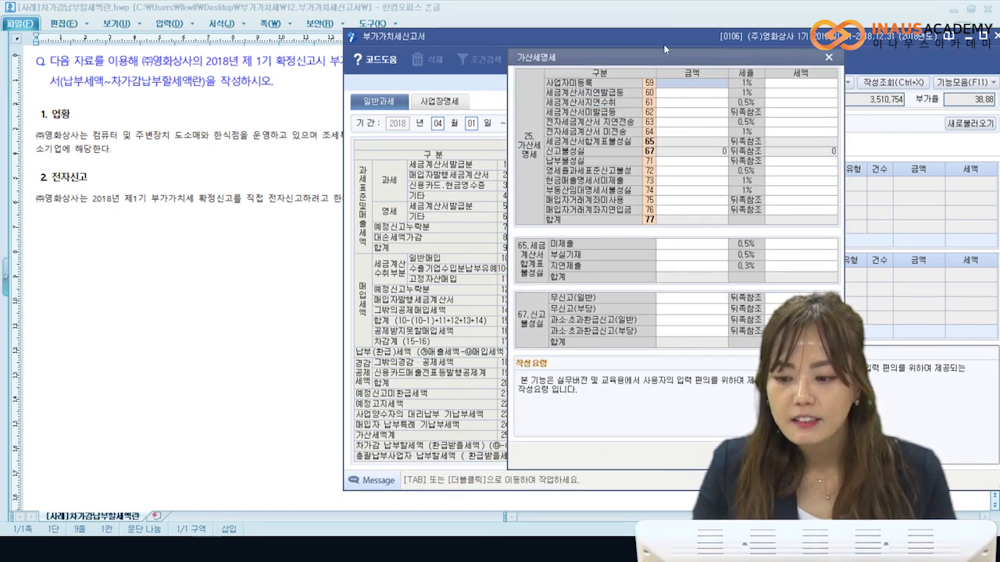
{"action": "key", "text": "Escape"}
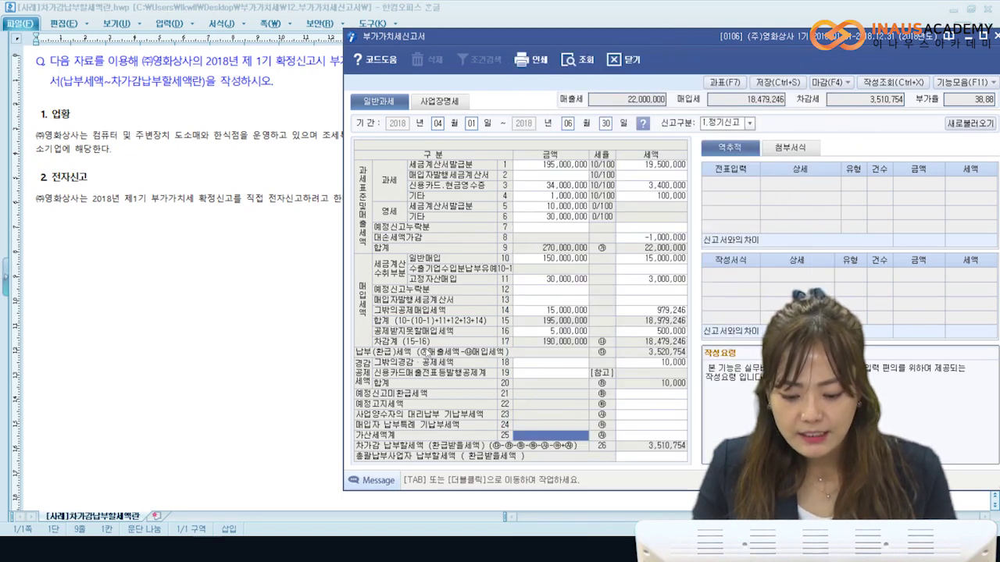
{"action": "key", "text": "Right"}
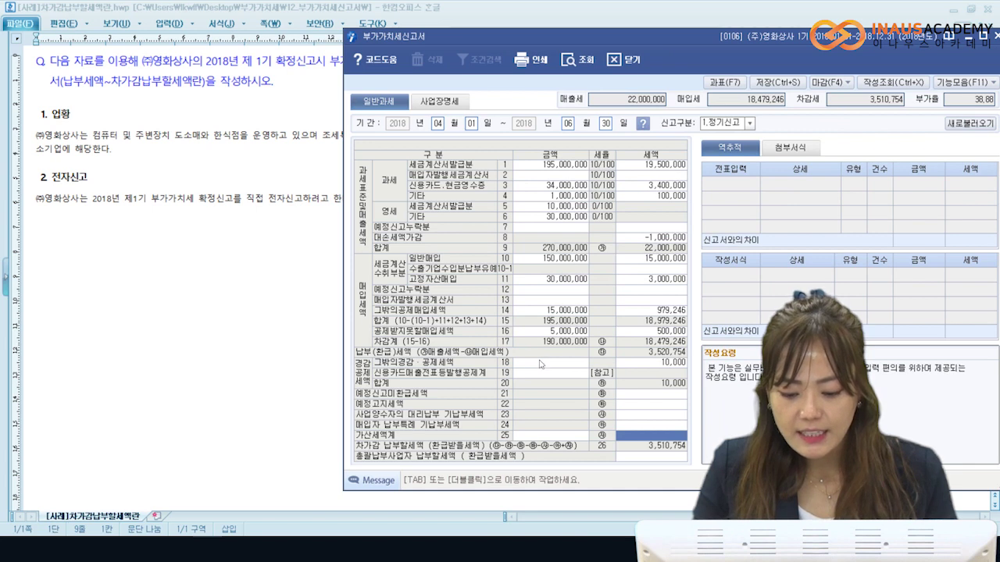
- Review the lines from other reductions and credits (row 18) to penalty tax (row 25) that lead to the final tax payable
{"action": "key", "text": "Up"}
{"action": "key", "text": "Up"}
{"action": "key", "text": "Up"}
{"action": "key", "text": "Up"}
{"action": "key", "text": "Up"}
{"action": "key", "text": "Up"}
{"action": "key", "text": "Up"}
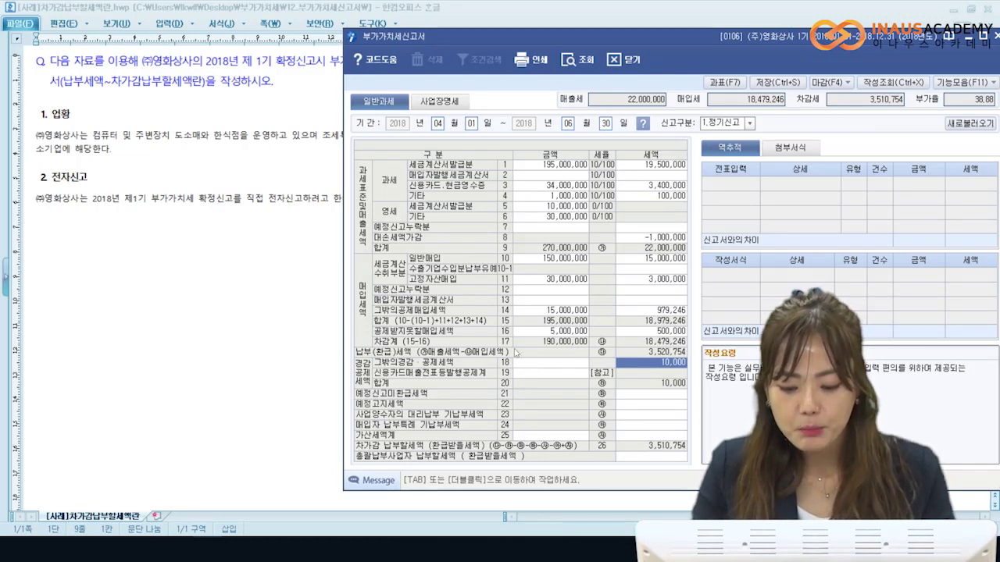
{"action": "key", "text": "Down"}
{"action": "key", "text": "Down"}
{"action": "key", "text": "Down"}
{"action": "key", "text": "Down"}
{"action": "key", "text": "Down"}
{"action": "key", "text": "Down"}
{"action": "key", "text": "Down"}
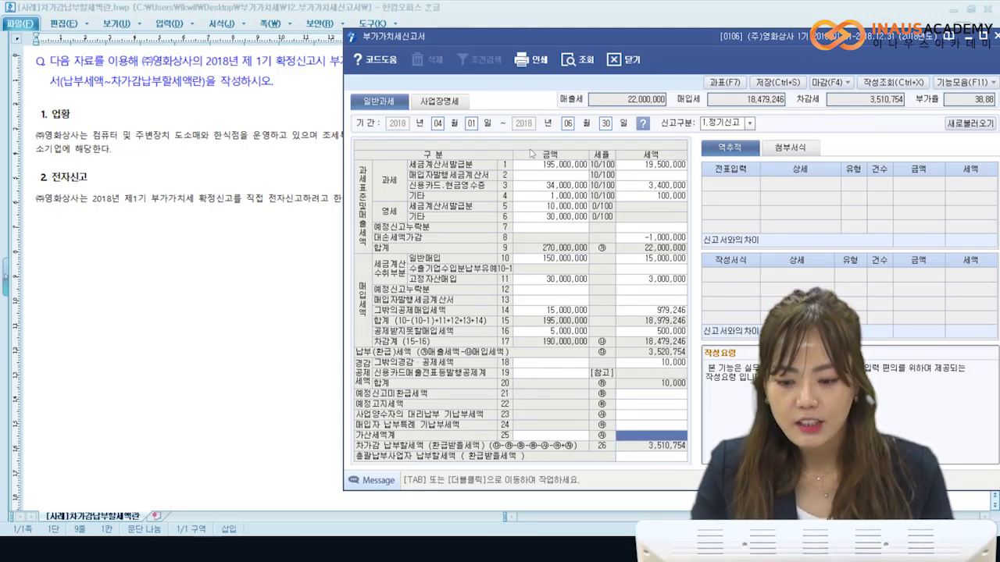
{"action": "key", "text": "Up"}
{"action": "key", "text": "Up"}
{"action": "key", "text": "Up"}
{"action": "key", "text": "Up"}
{"action": "key", "text": "Down"}
{"action": "key", "text": "Down"}
{"action": "key", "text": "Down"}
{"action": "key", "text": "Down"}
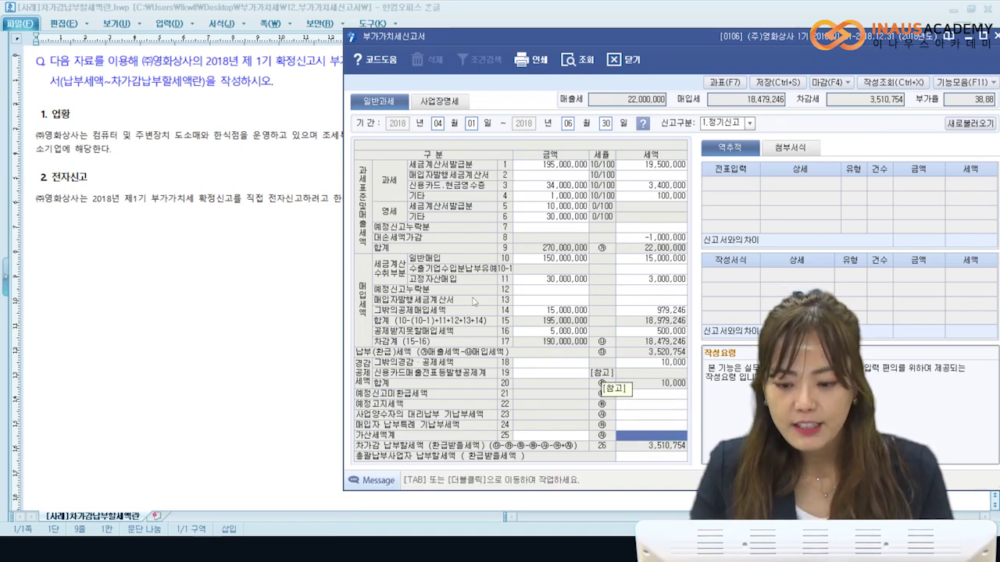
{"action": "left_click_drag", "start_coordinate": [516, 31], "coordinate": [494, 39]}
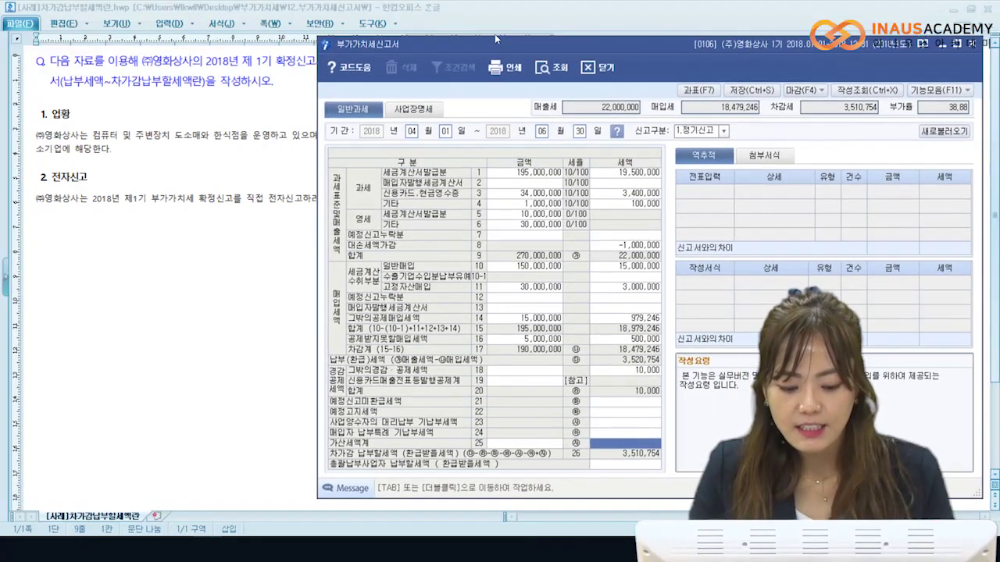